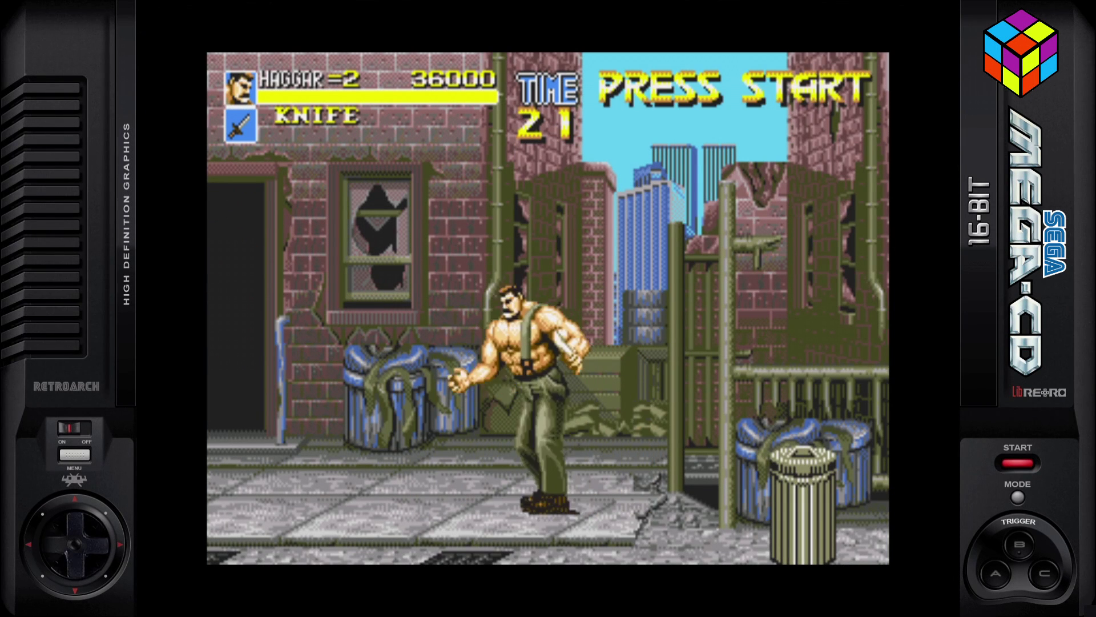
key("Left")
key("z")
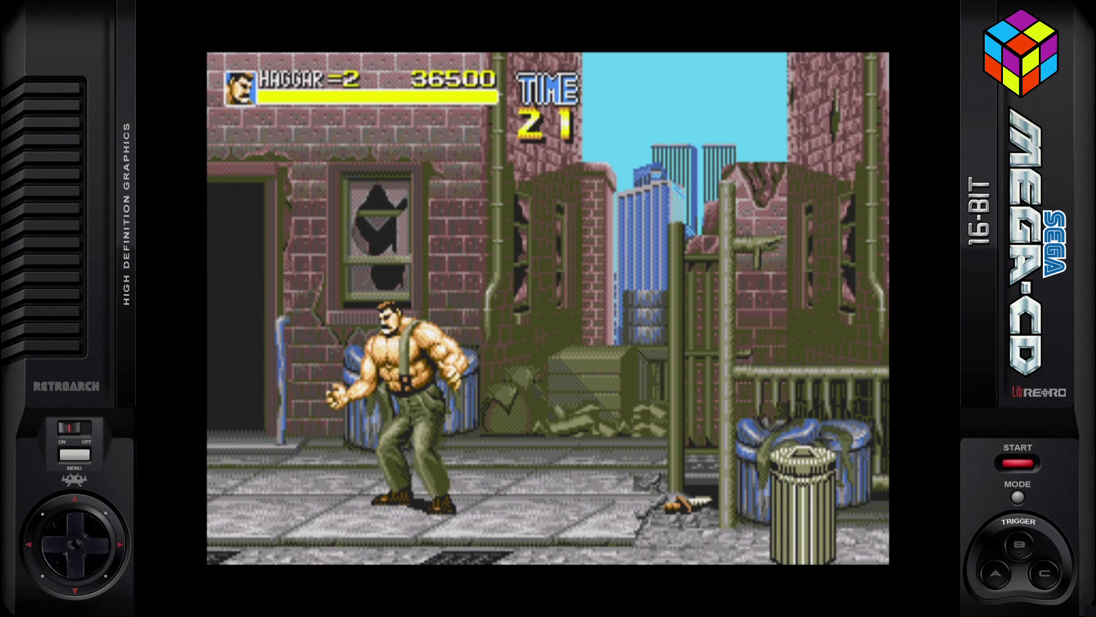
key("Right")
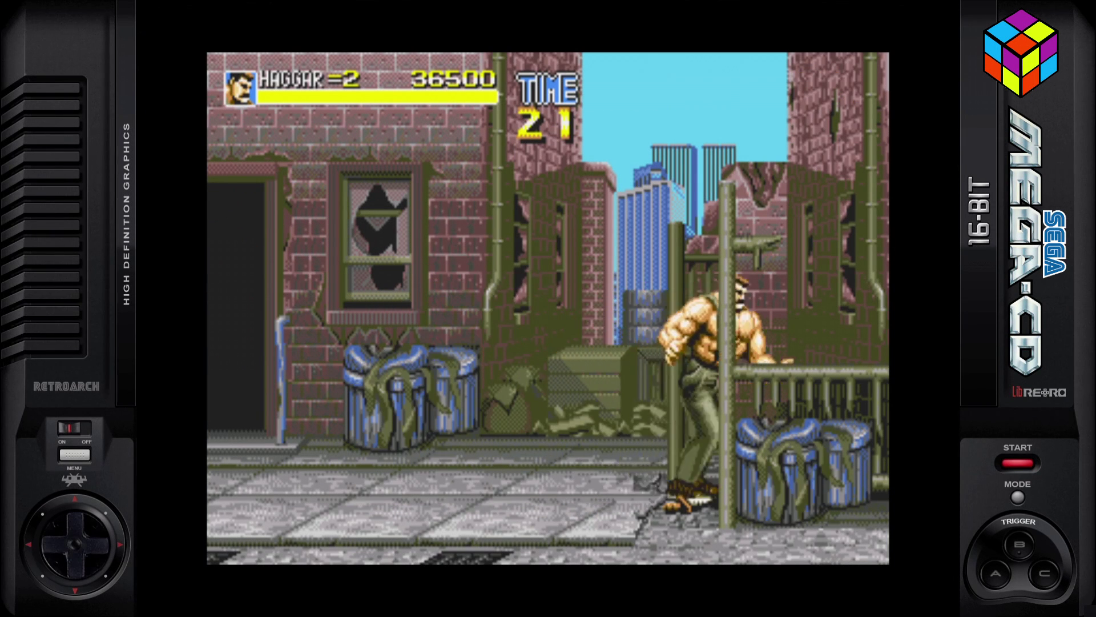
key("Right")
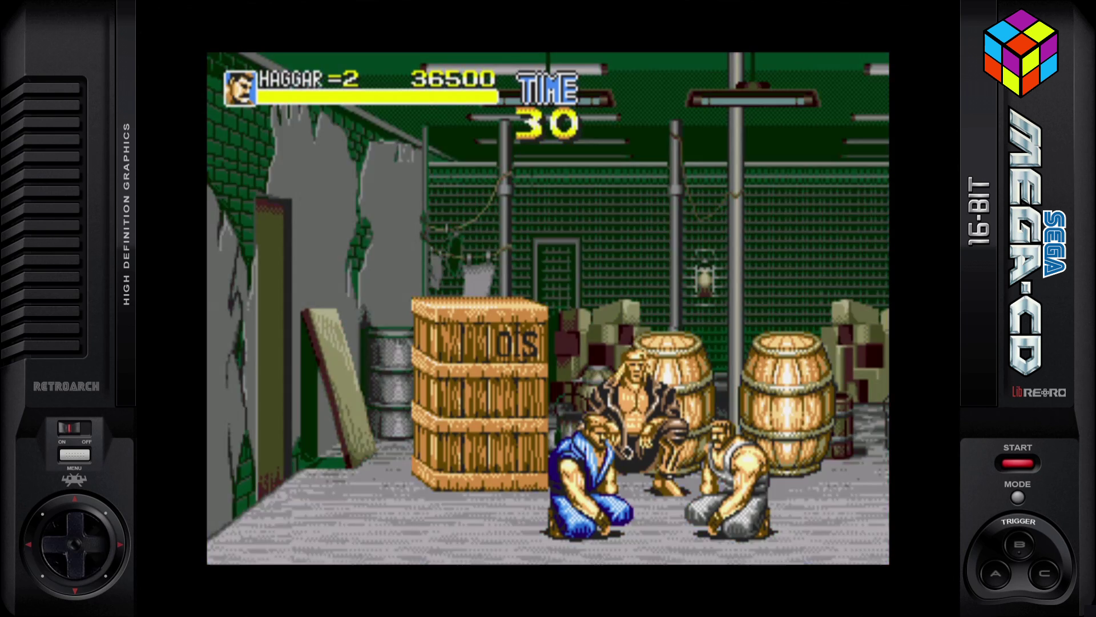
key("Right")
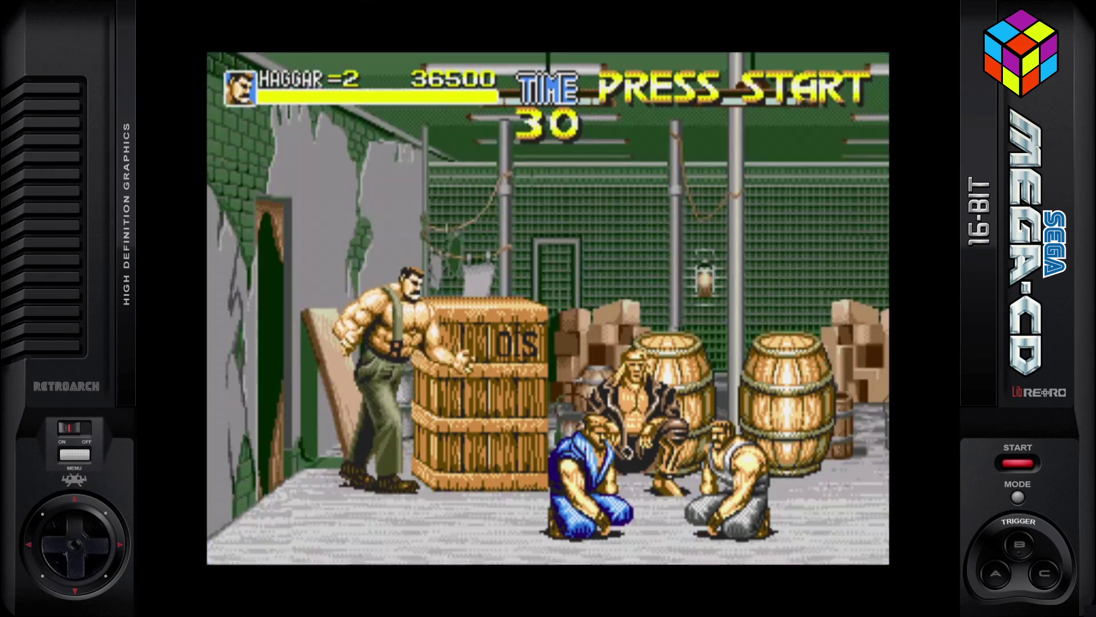
key("Left")
key("z")
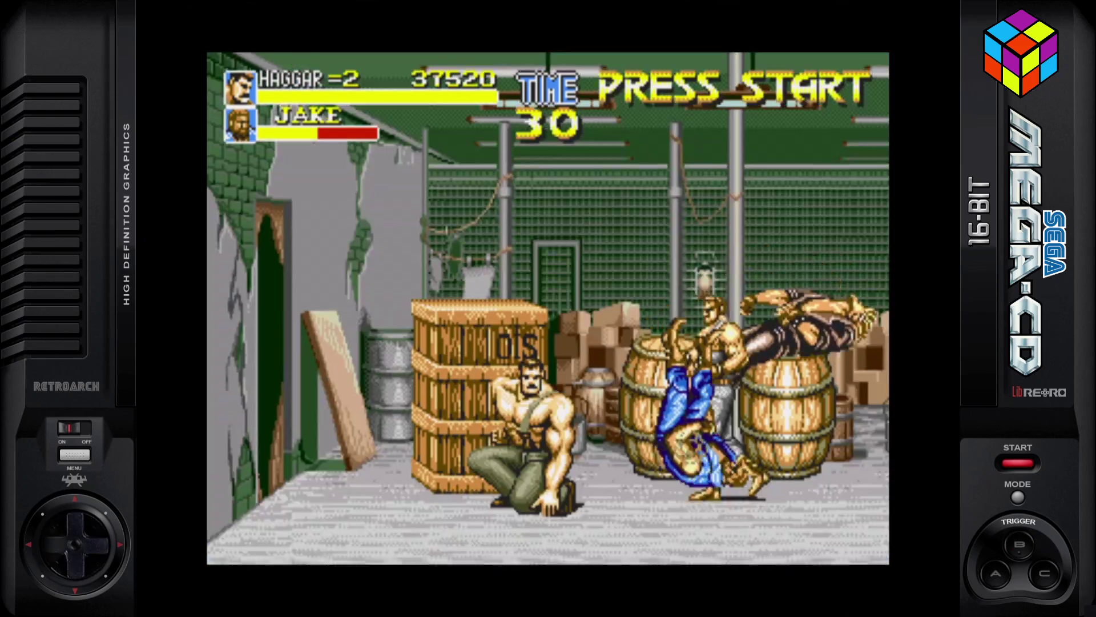
key("Left")
key("Right")
key("z")
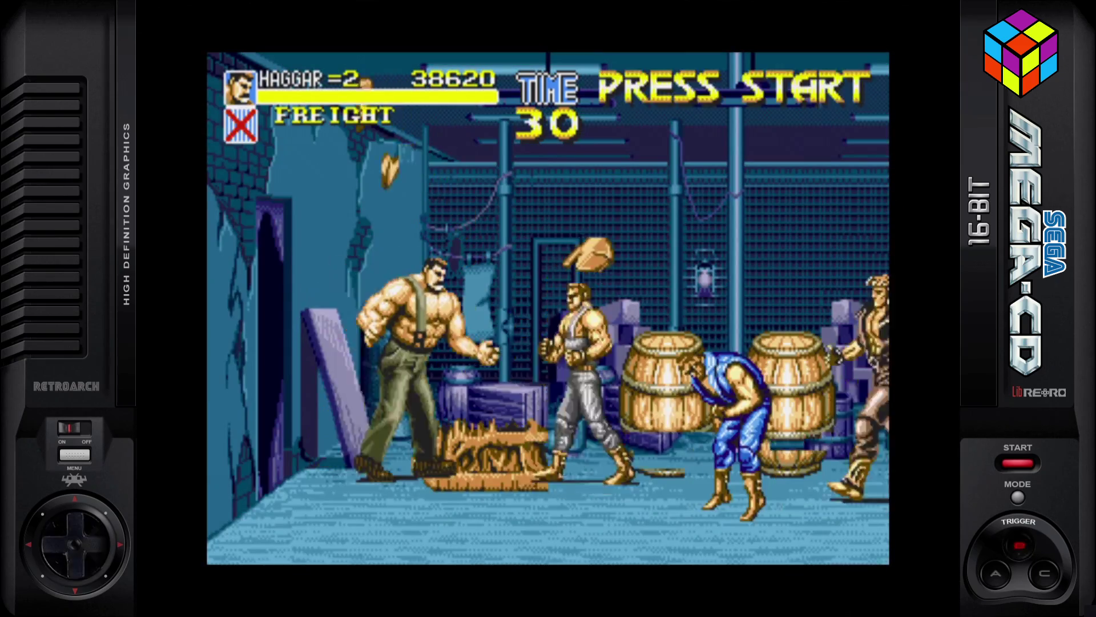
key("z")
key("Right")
key("z")
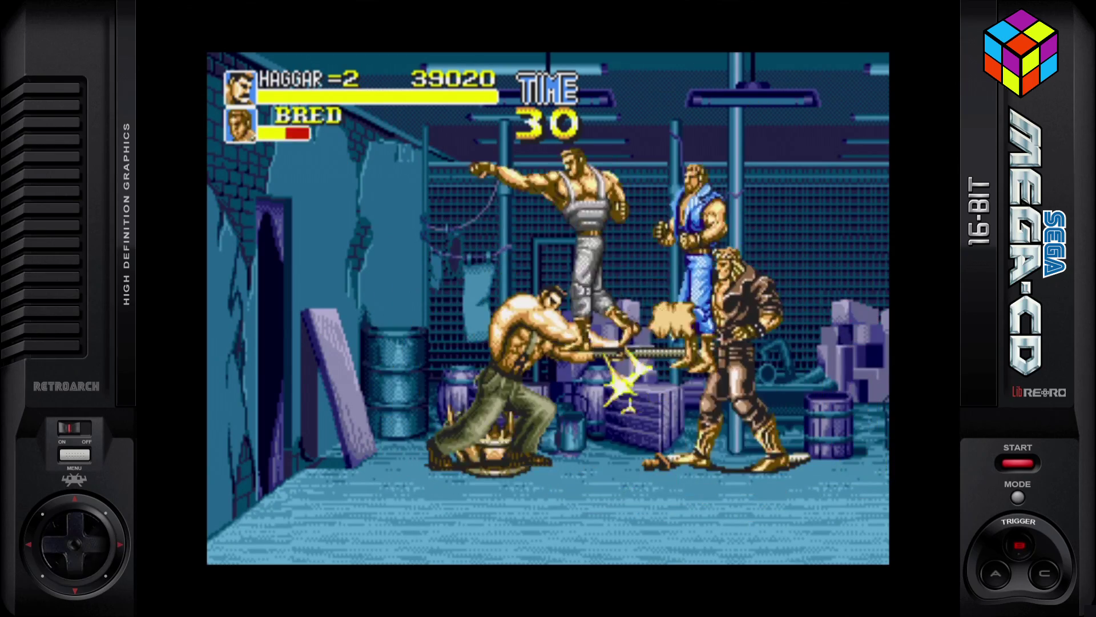
key("z")
key("Right")
key("x")
key("z")
key("z")
key("z")
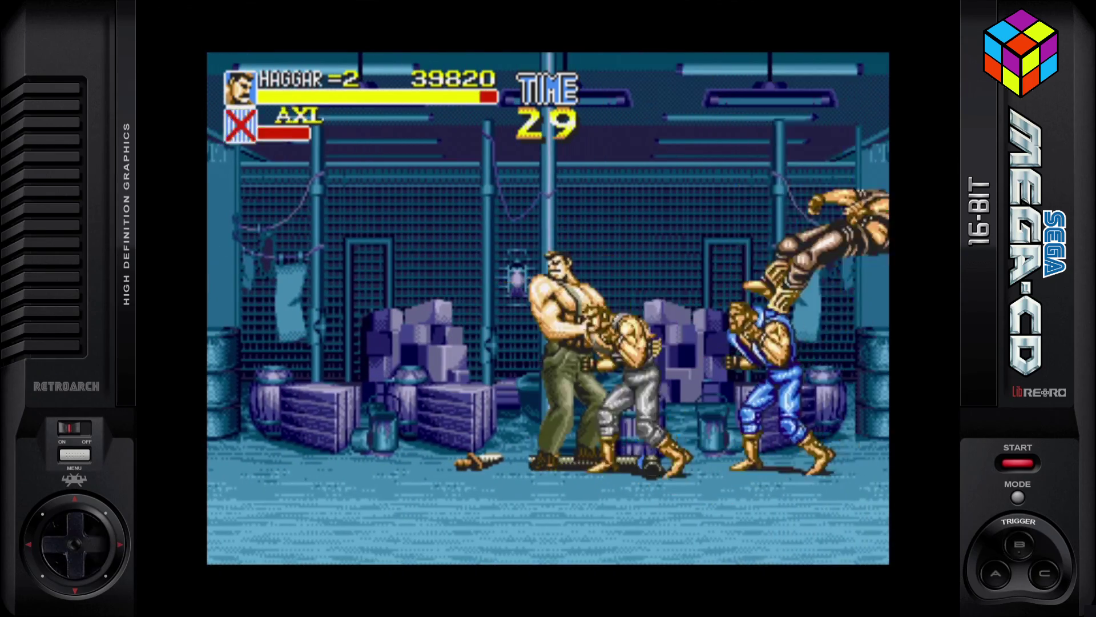
key("Right")
key("z")
key("Right")
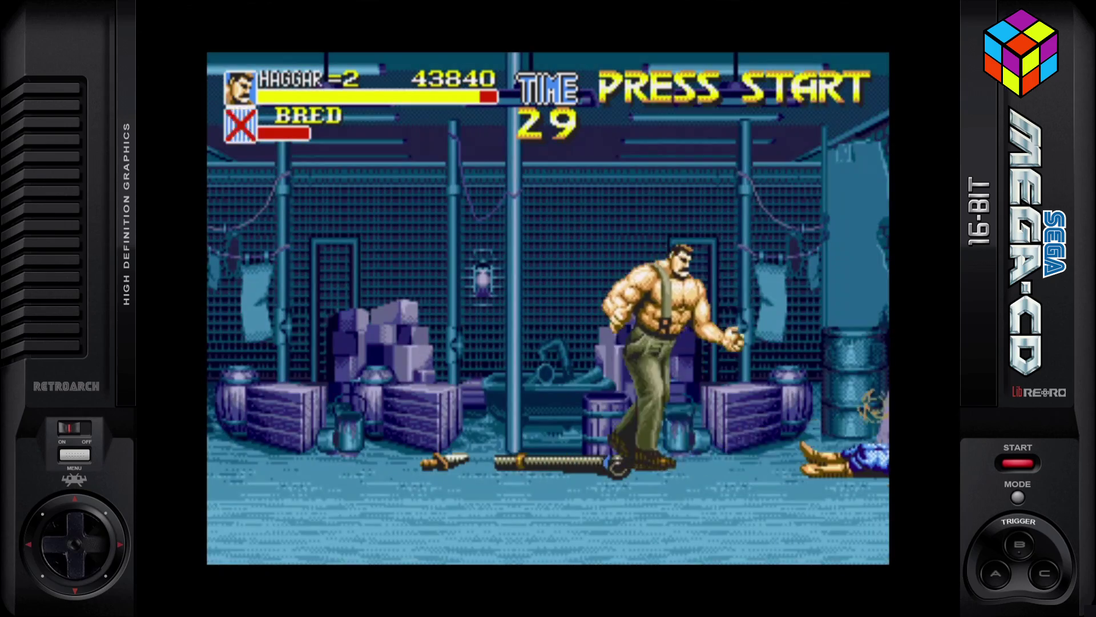
key("Left")
key("Down")
key("z")
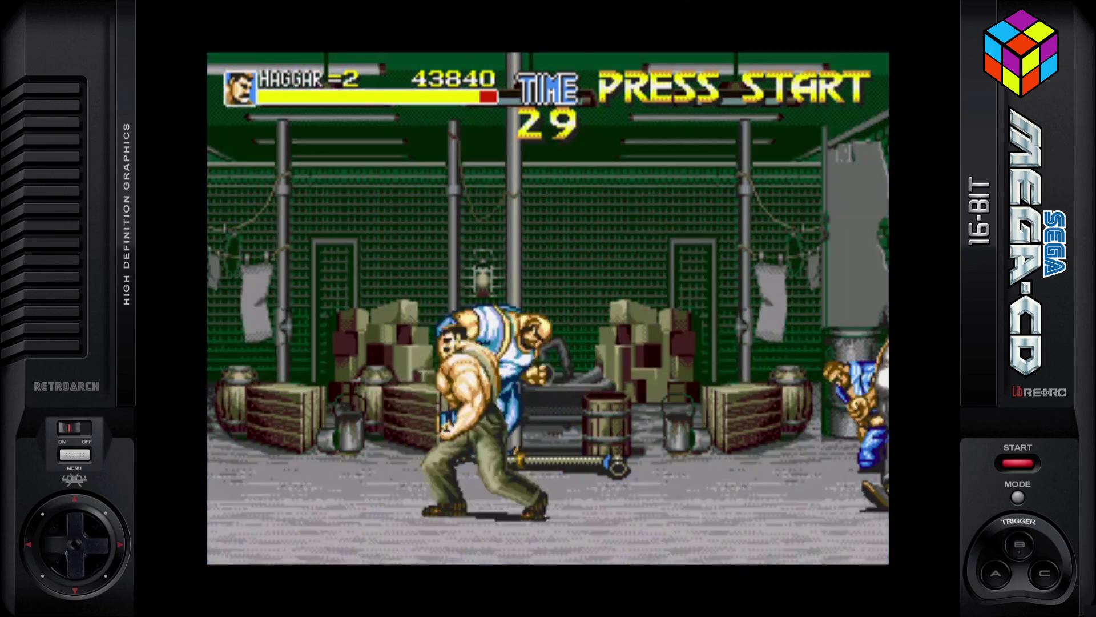
key("Right")
key("z")
key("z")
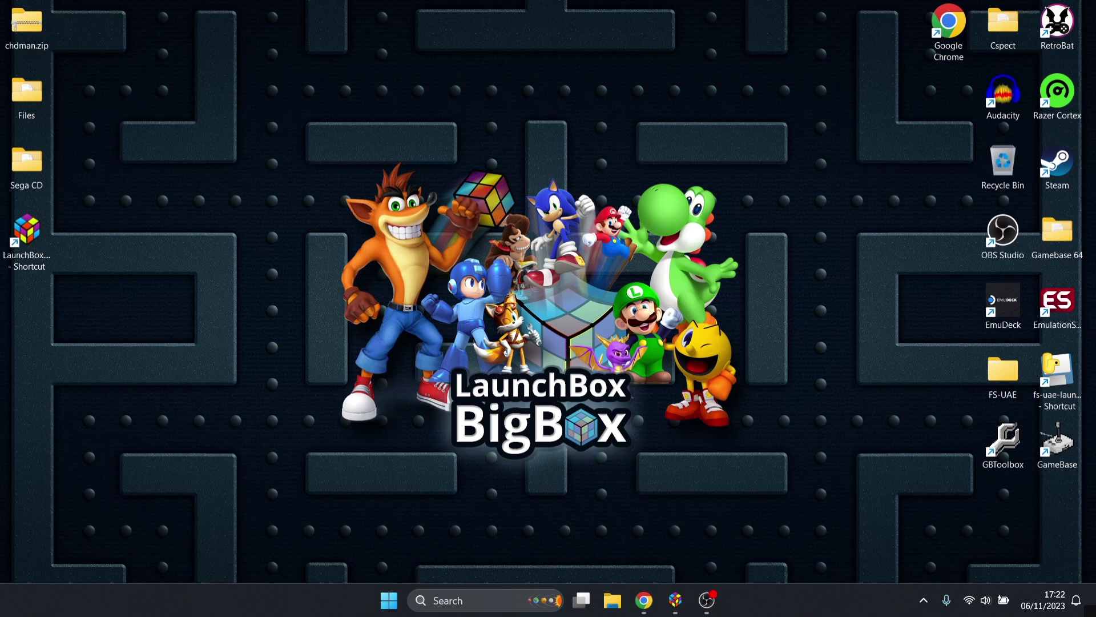
- Switch to Chrome to view the CHDMAN.zip download section on the Recalbox Wiki, and close the browser
left_click(644, 599)
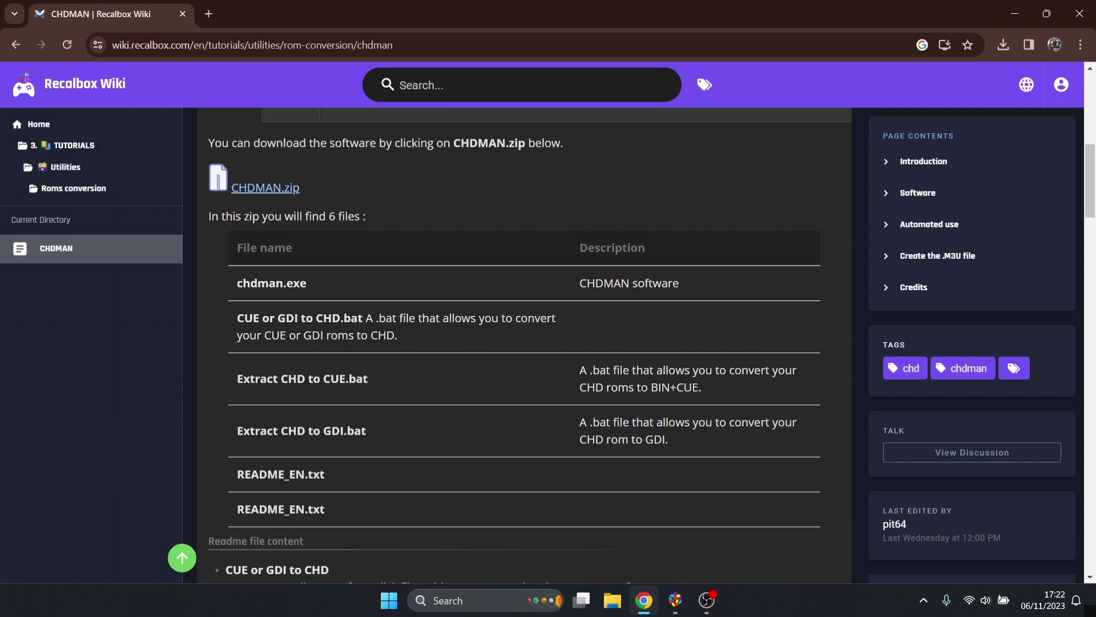
left_click(1079, 13)
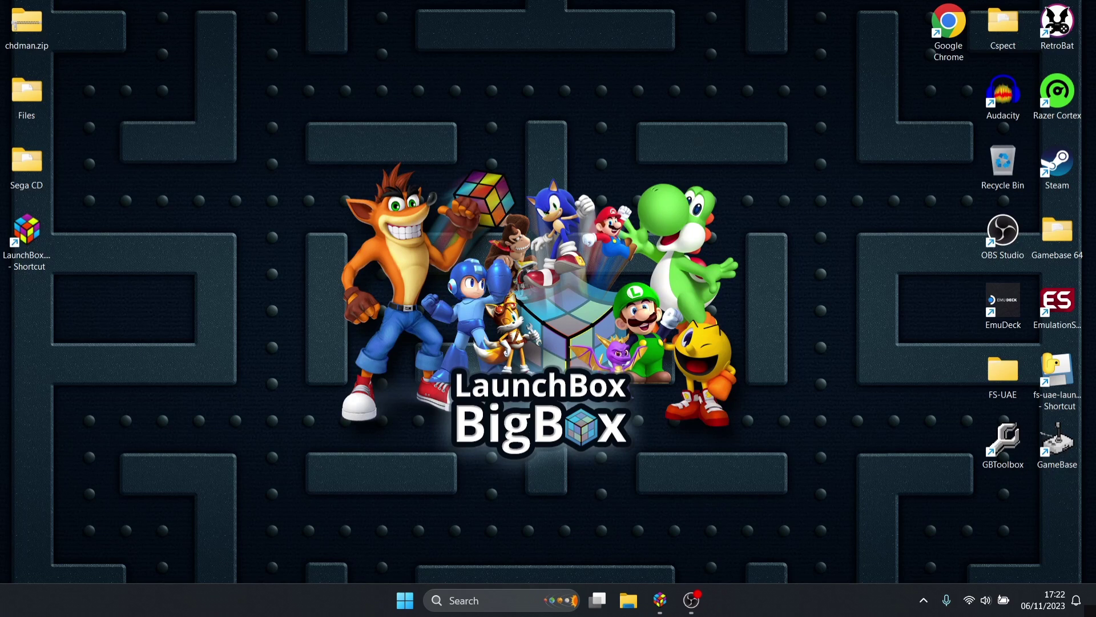
- Move chdman.zip away from the other desktop items and open the archive in a restored, non-maximized window
left_click_drag(27, 24, 460, 91)
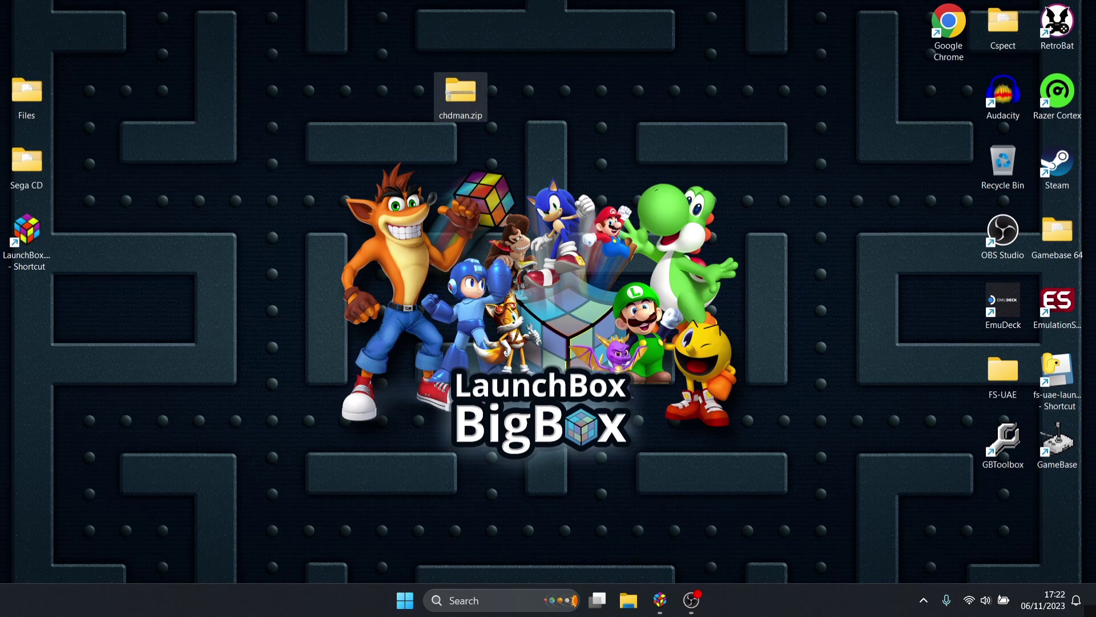
double_click(460, 94)
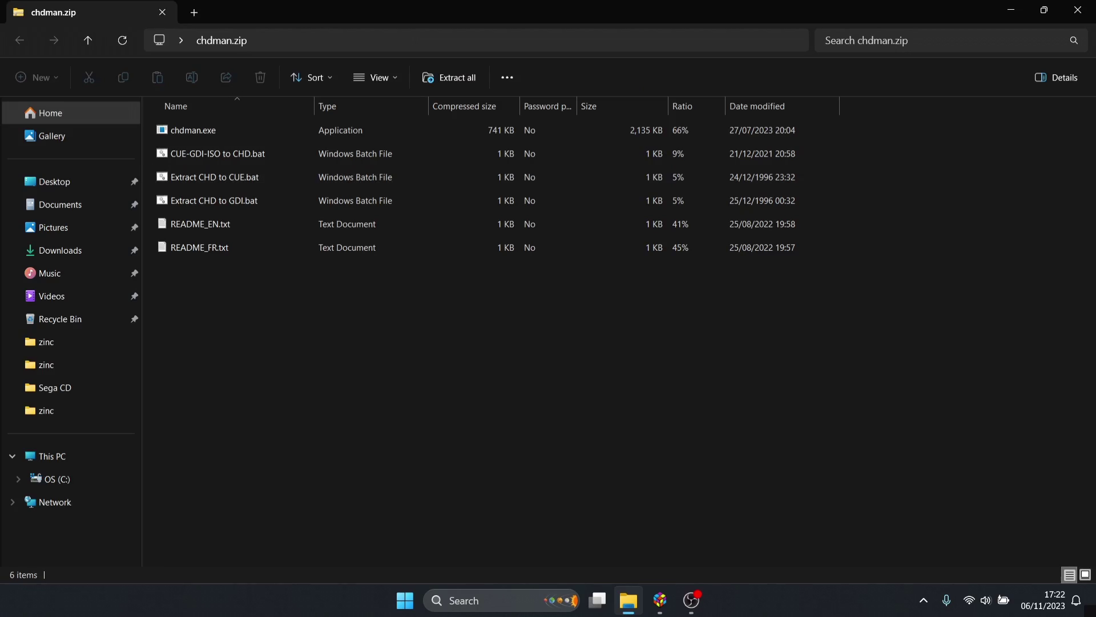
double_click(547, 11)
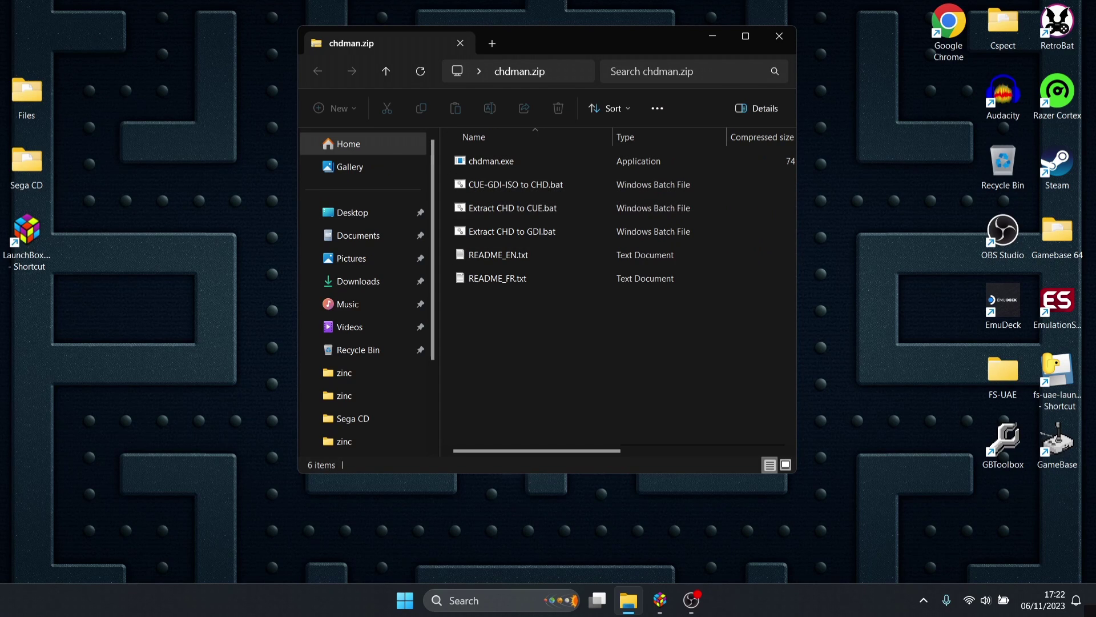
- Open the Sonic CD (Europe) folder inside the desktop's Sega CD folder and arrange its window beside the chdman.zip window
double_click(26, 167)
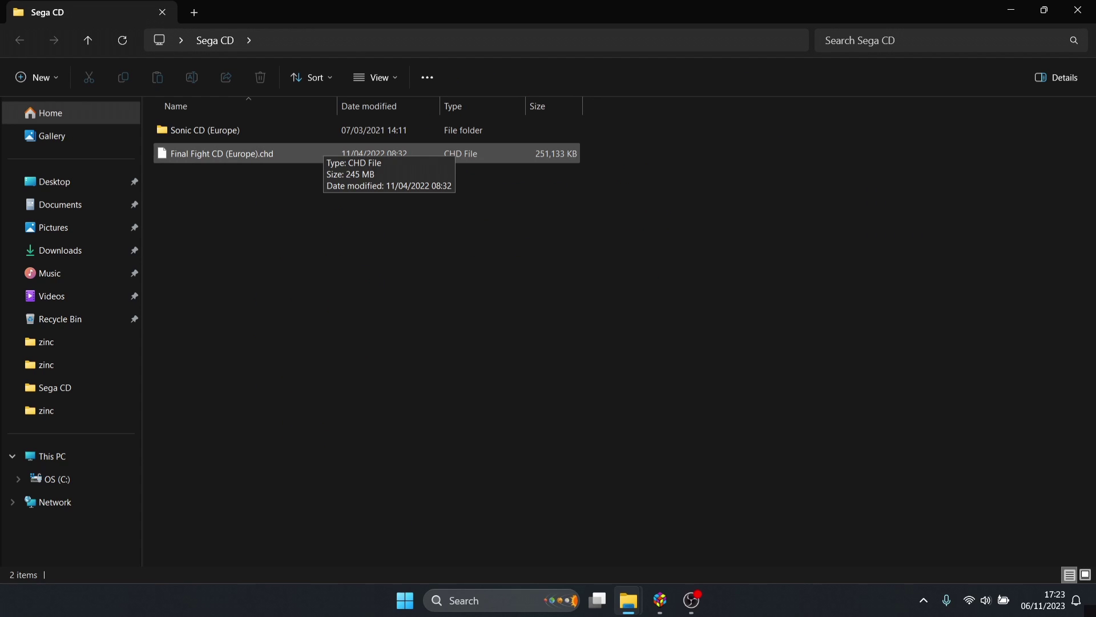
double_click(246, 129)
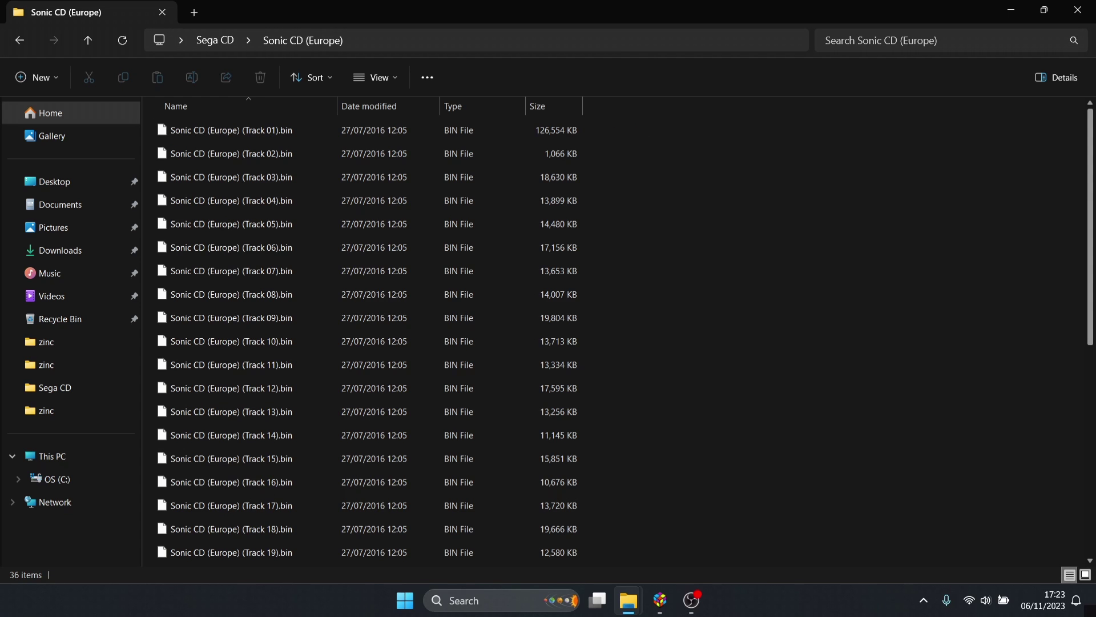
scroll(365, 337, "down", 6)
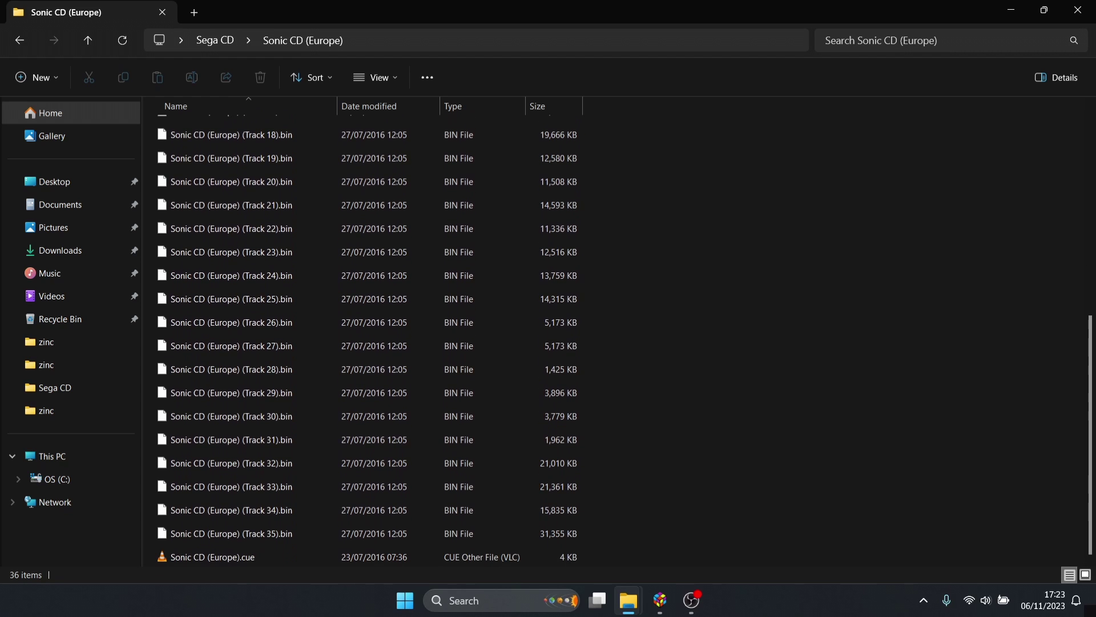
key("super+Down")
left_click_drag(594, 60, 282, 87)
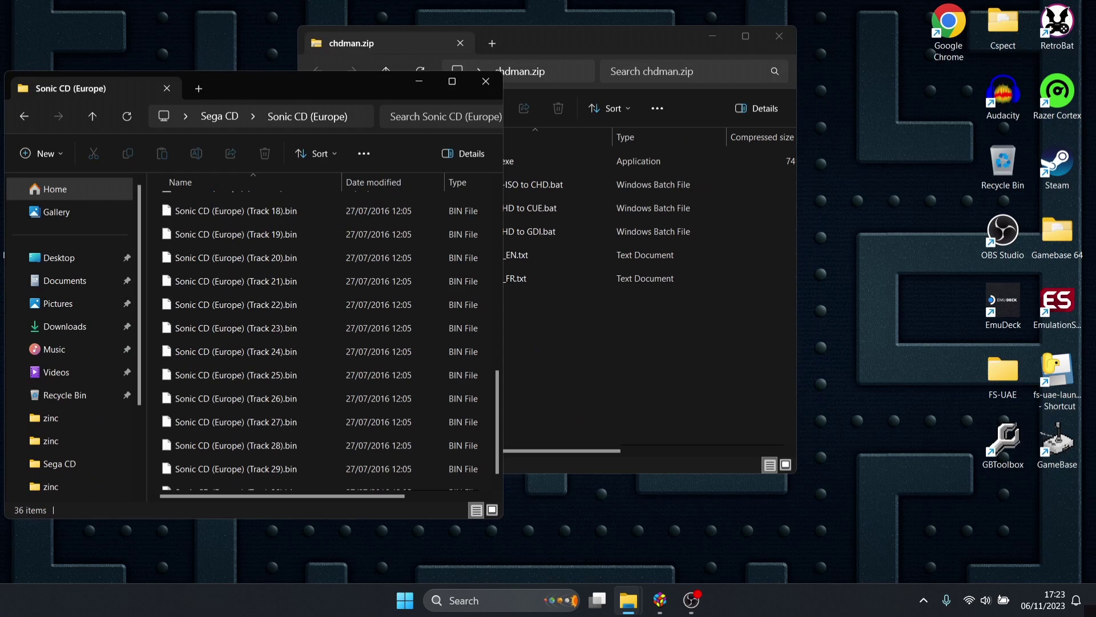
left_click_drag(569, 39, 845, 74)
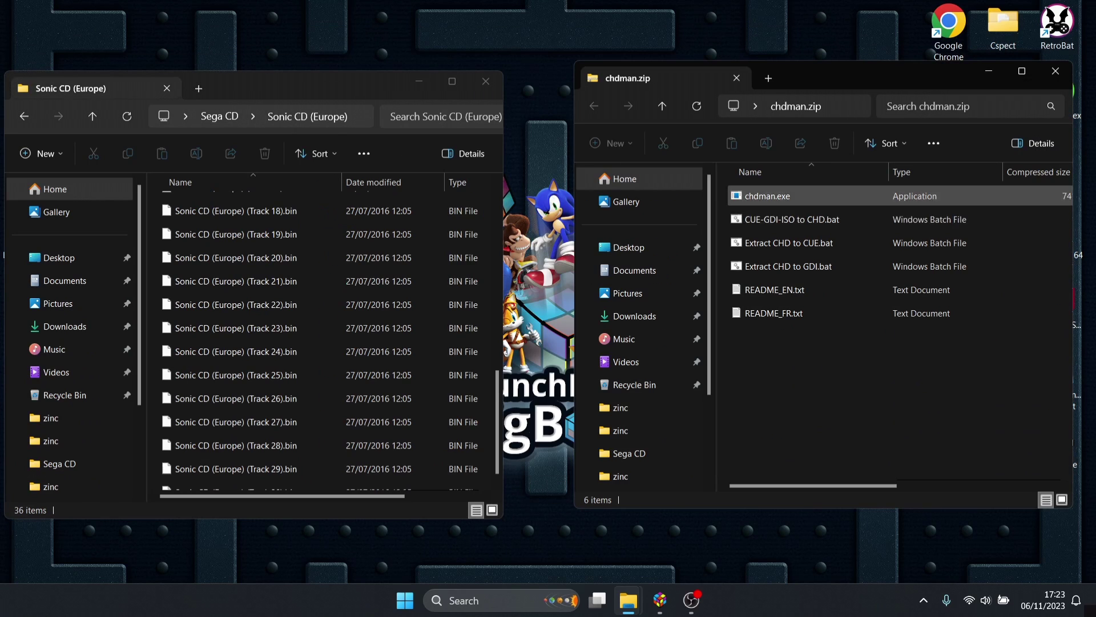
- Copy chdman.exe and CUE-GDI-ISO to CHD.bat from the archive into the Sonic CD (Europe) folder and run the copied batch file
left_click(767, 196)
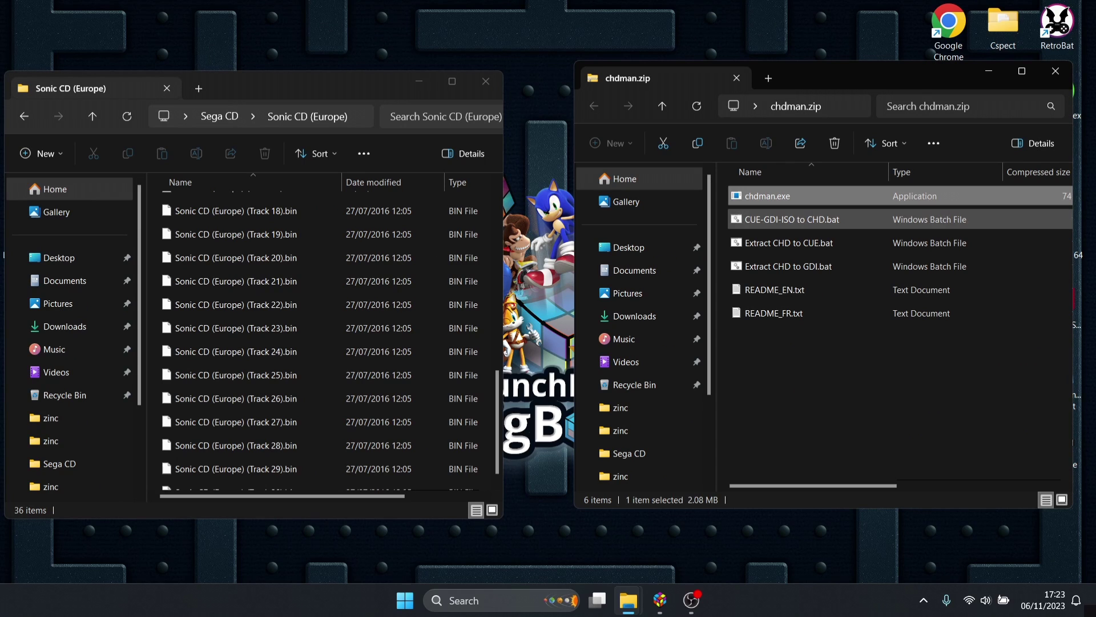
left_click(791, 219, "ctrl")
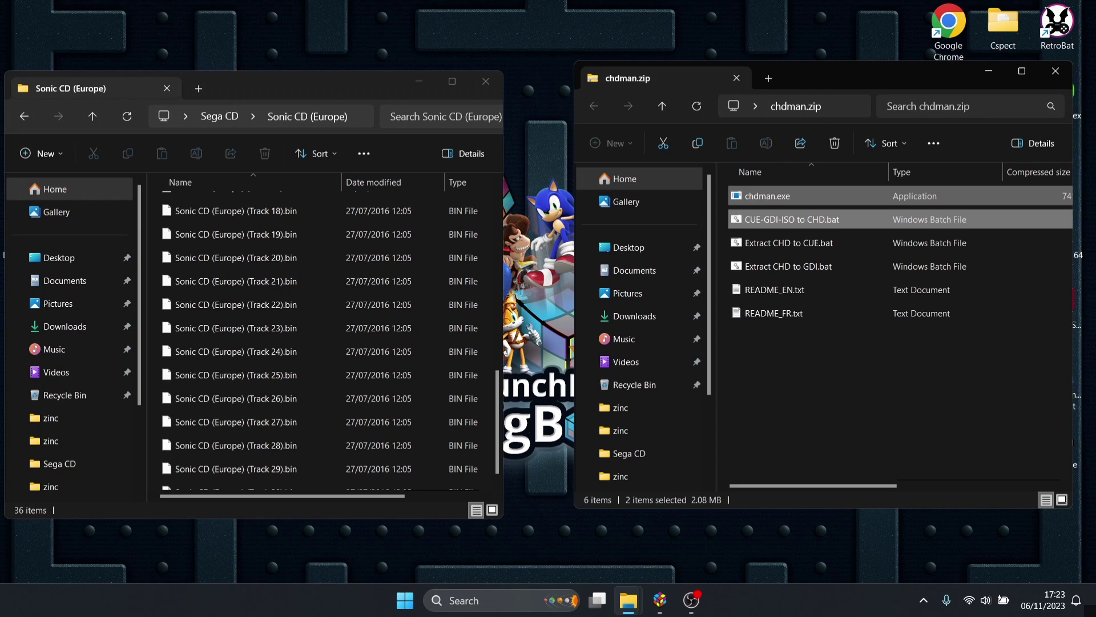
left_click_drag(828, 221, 161, 287)
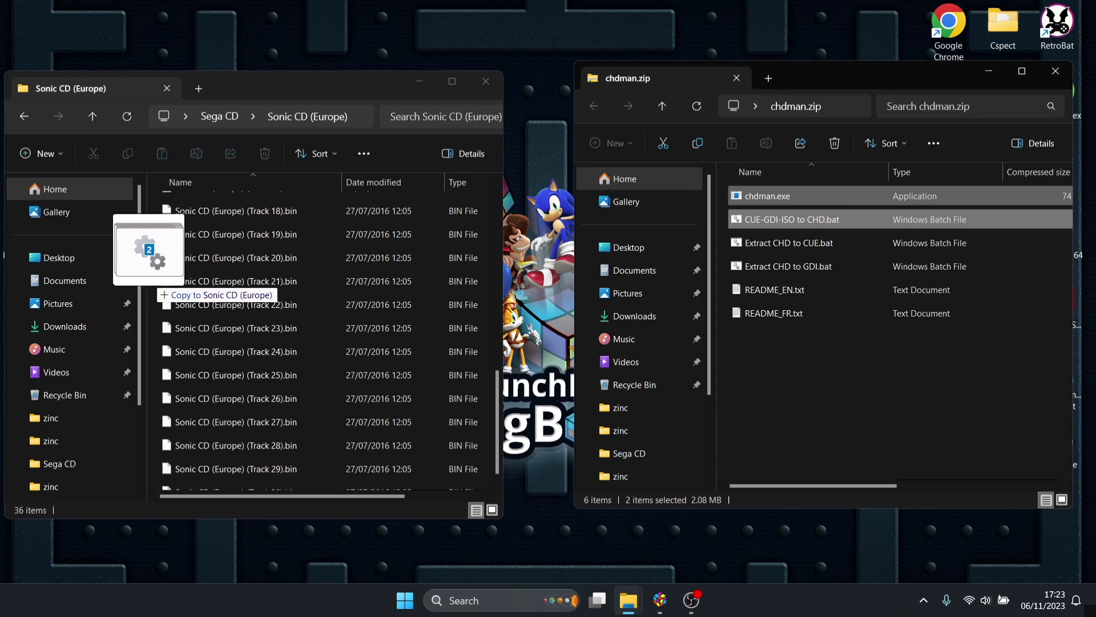
left_click_drag(161, 288, 163, 289)
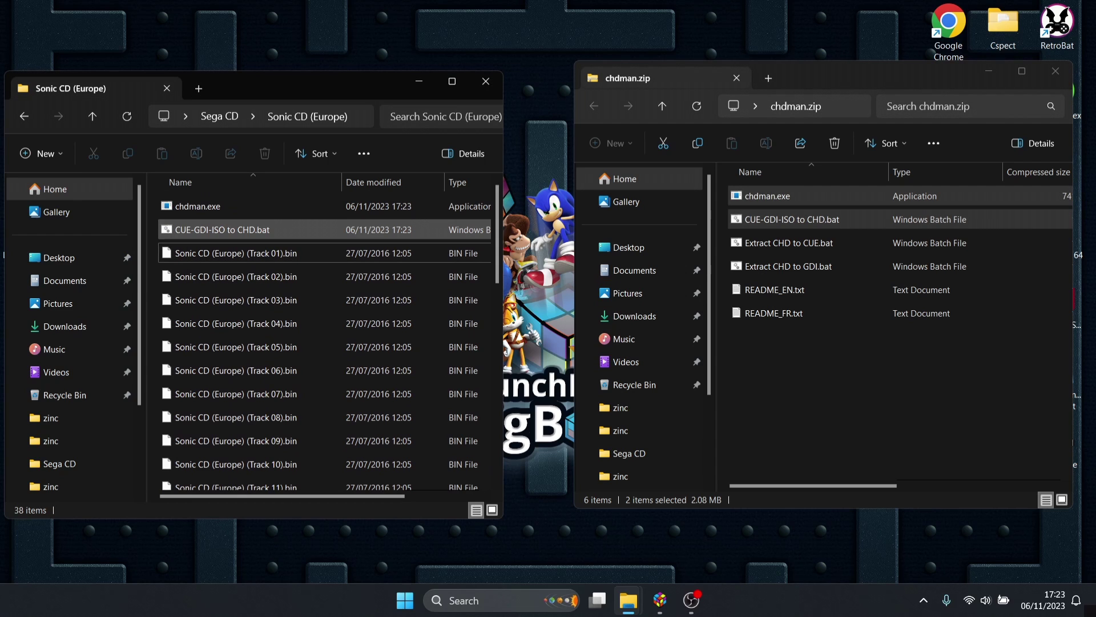
double_click(286, 230)
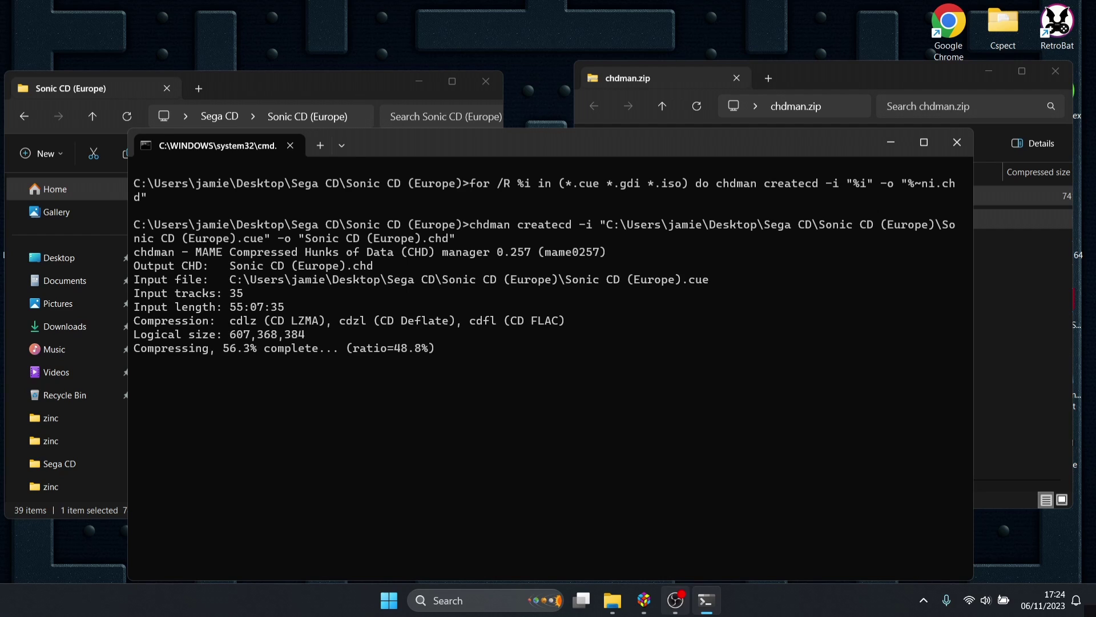
- Switch to LaunchBox and start the RetroArch download and installation
left_click(643, 599)
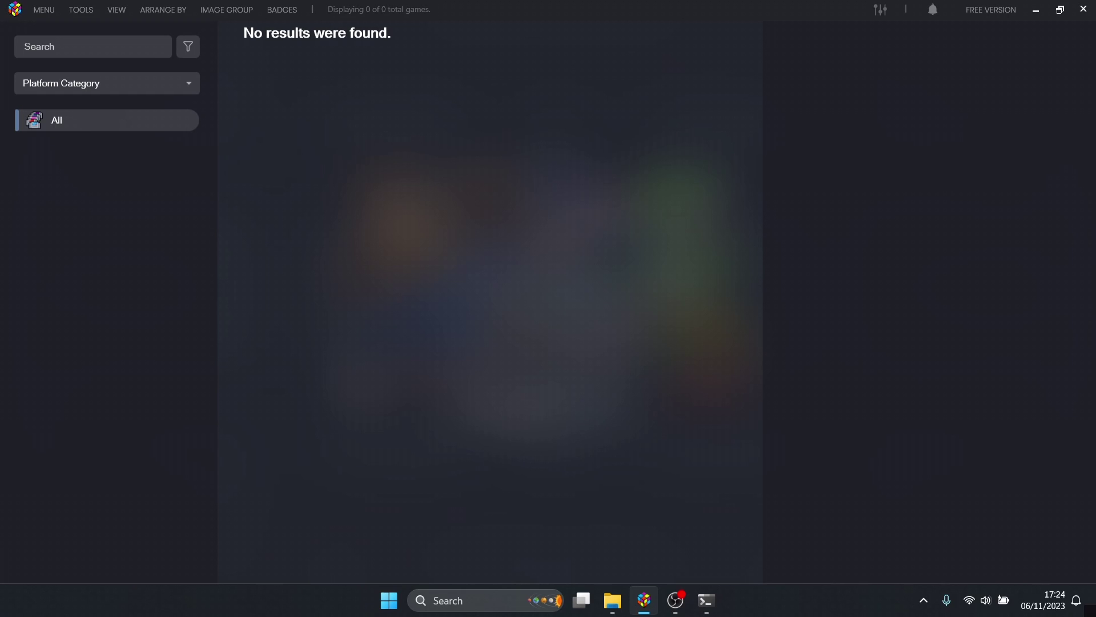
left_click(14, 9)
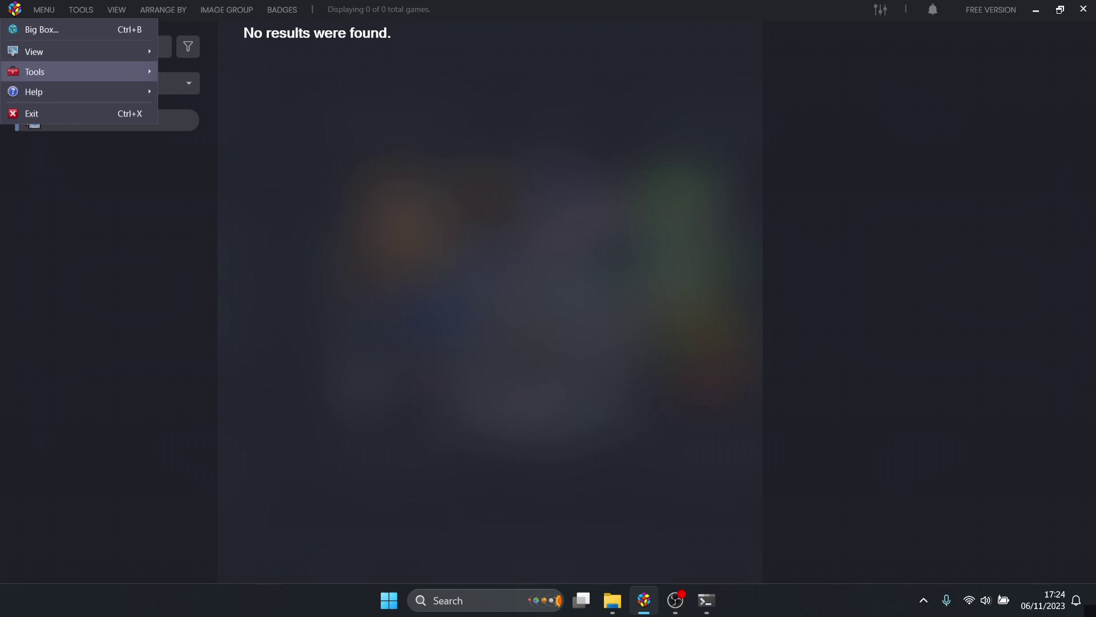
mouse_move(78, 72)
mouse_move(197, 92)
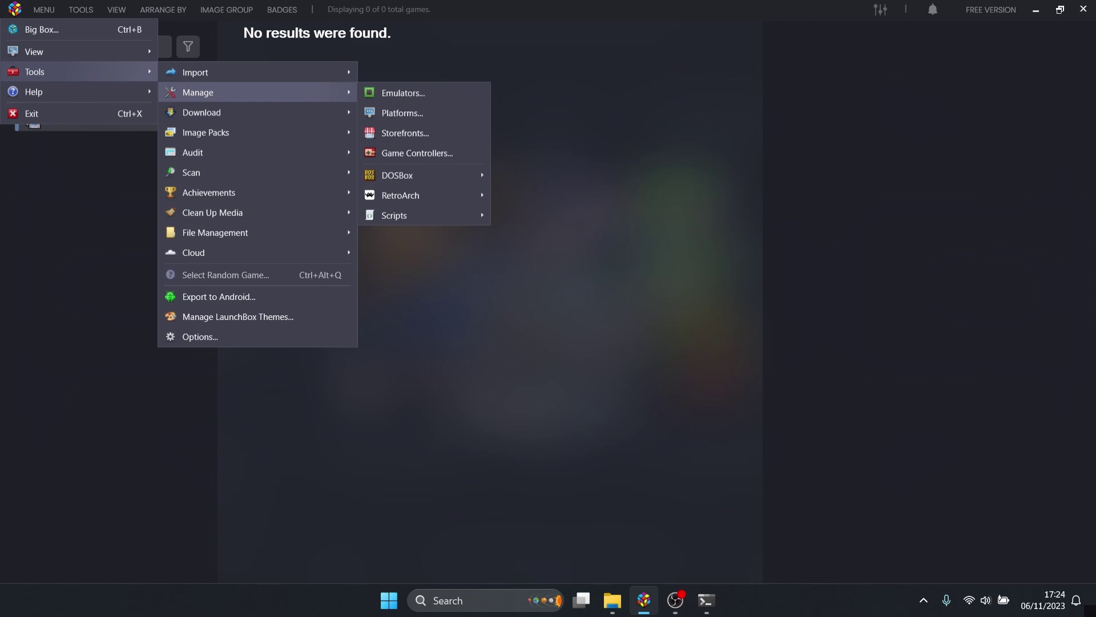
mouse_move(434, 195)
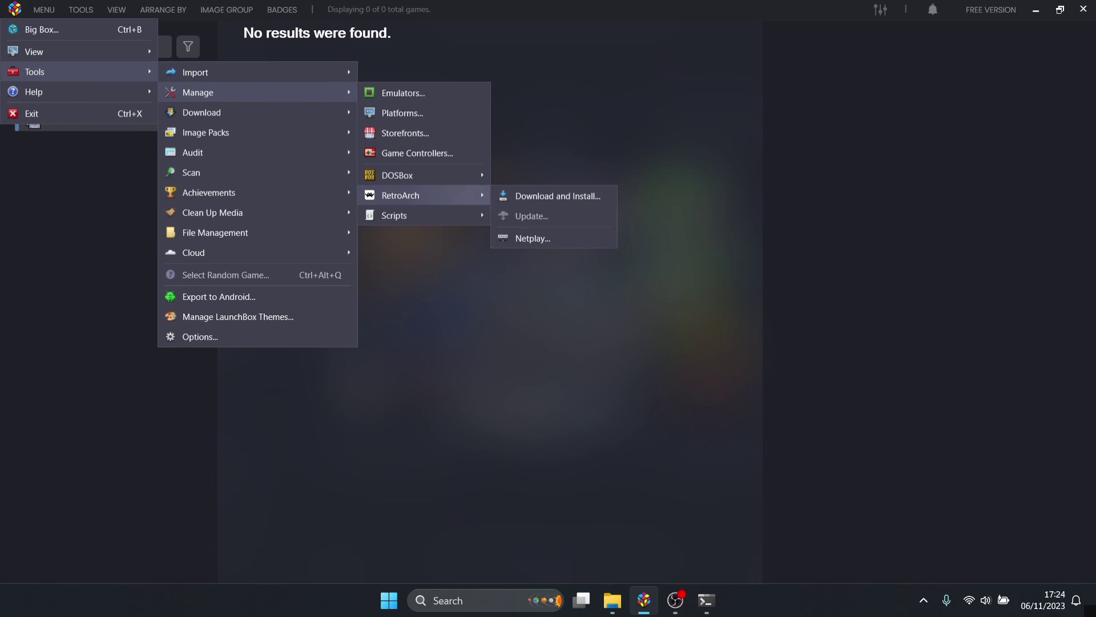
left_click(549, 196)
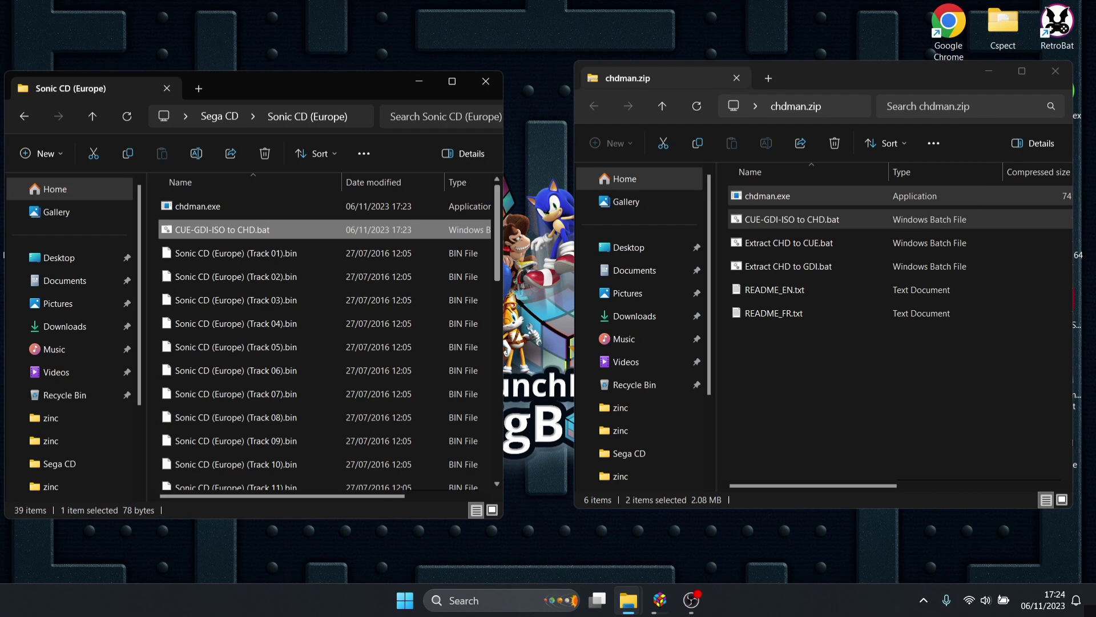
- Delete every file in the Sonic CD (Europe) folder except Sonic CD (Europe).chd
scroll(448, 222, "down", 8)
left_click(217, 456)
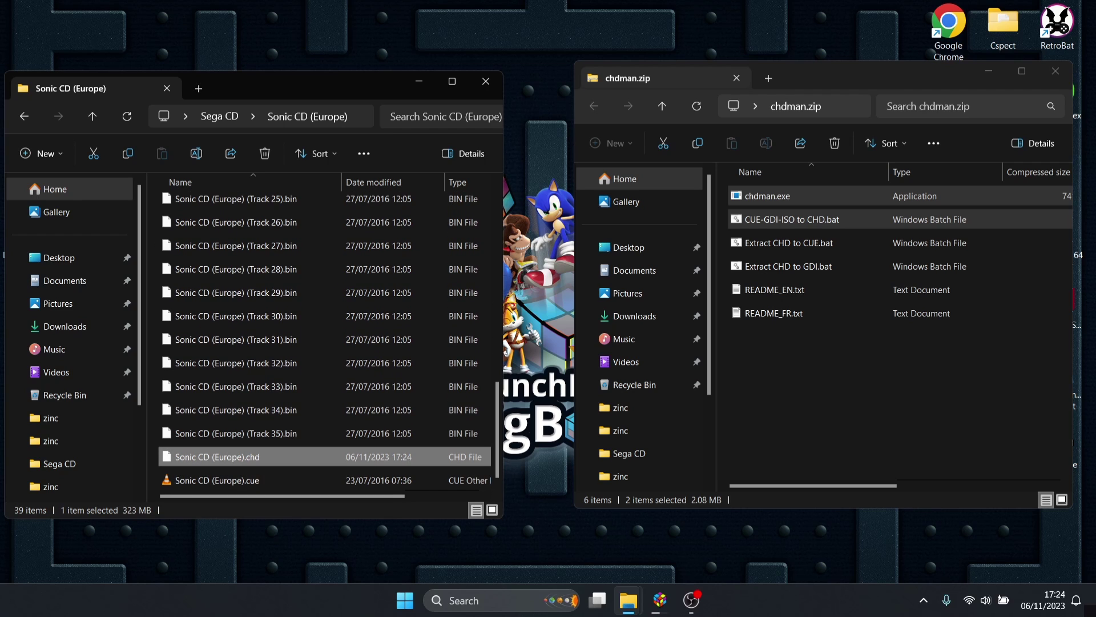
left_click(236, 386)
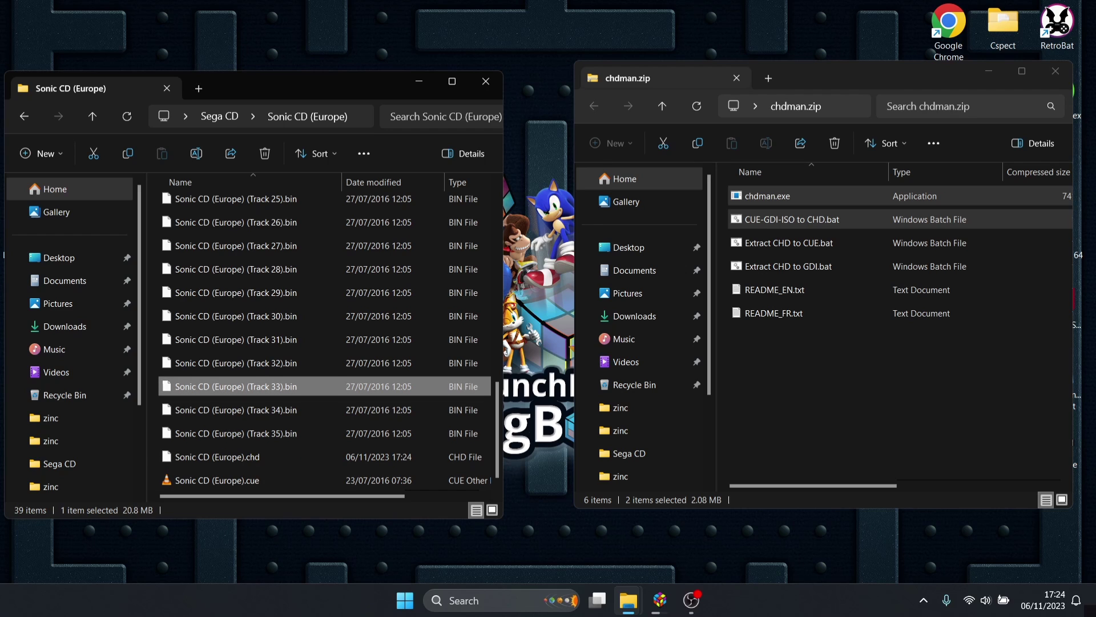
key("ctrl+a")
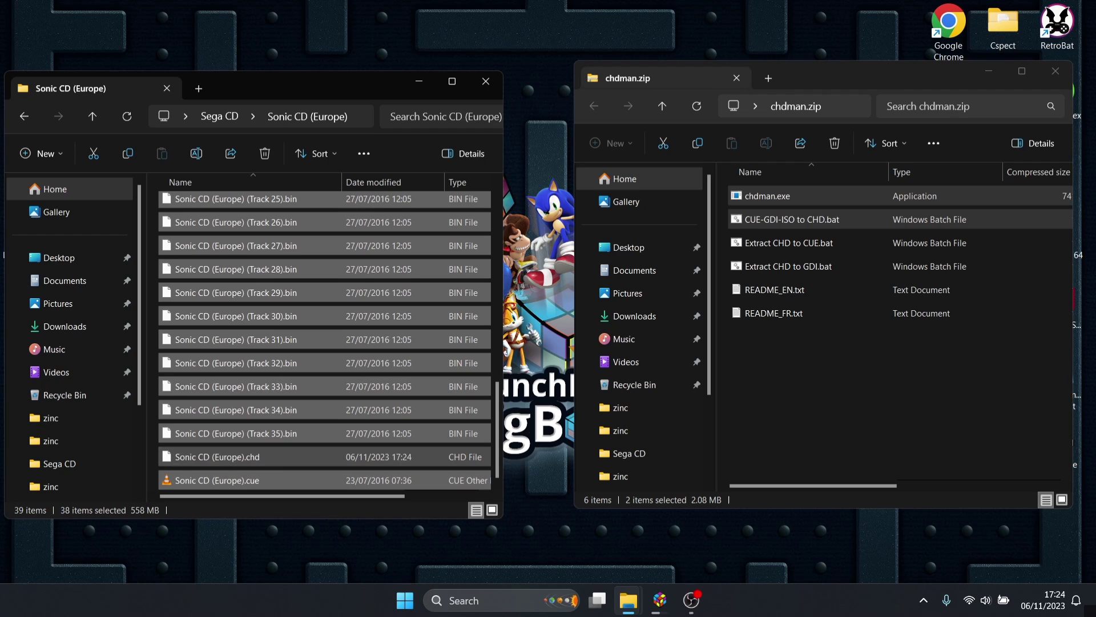
left_click(264, 153)
right_click(240, 209)
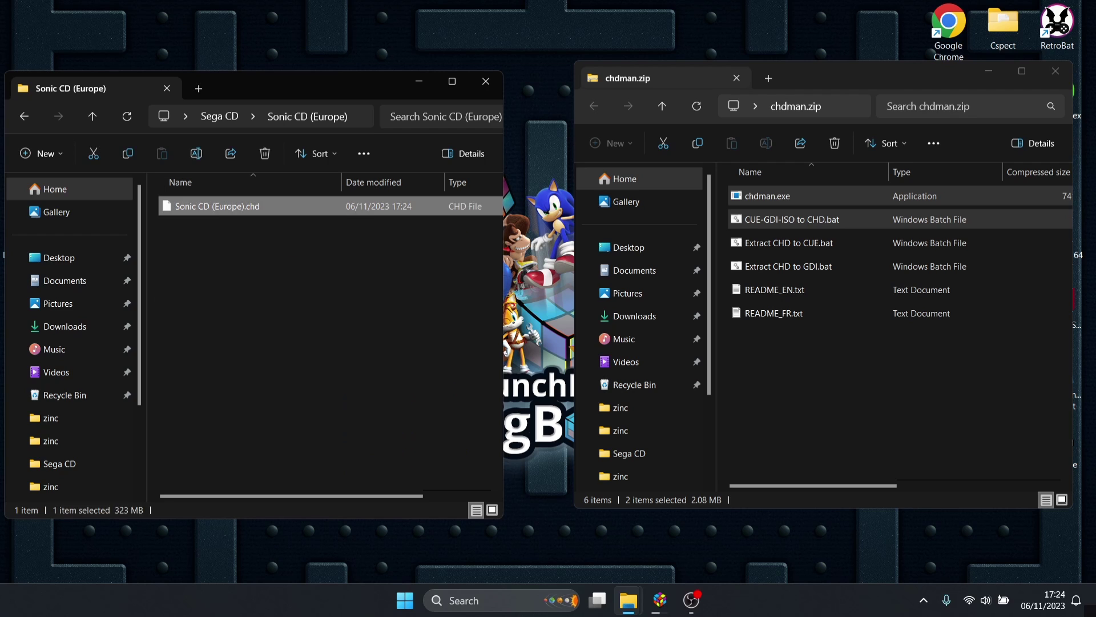
- Move Sonic CD (Europe).chd out of its own folder into the parent Sega CD folder
left_click(284, 223)
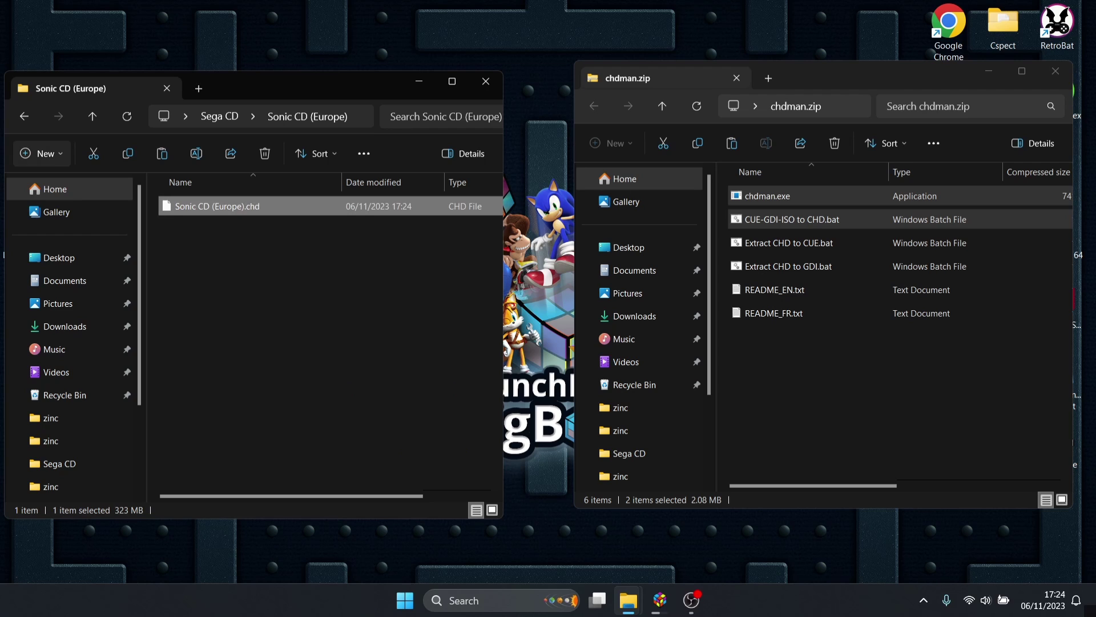
left_click(24, 116)
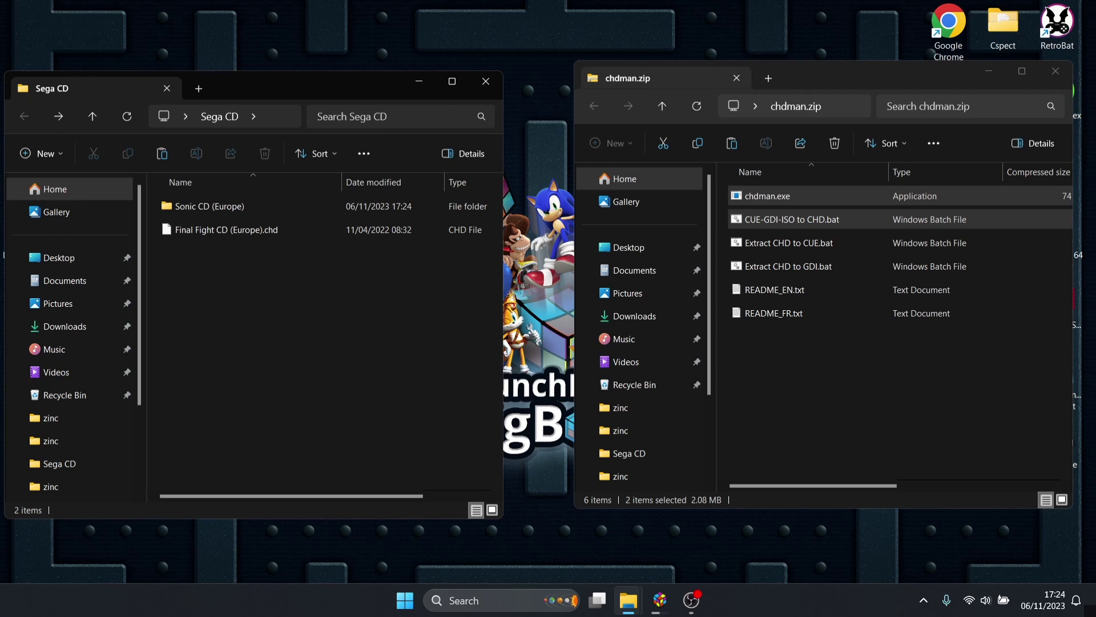
right_click(258, 337)
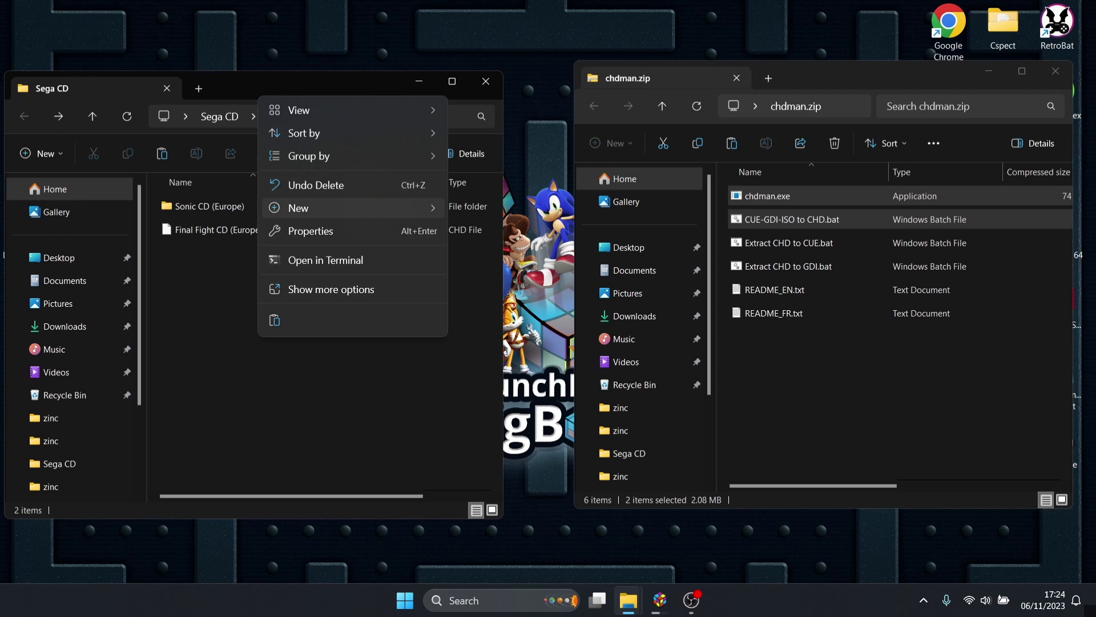
key("Escape")
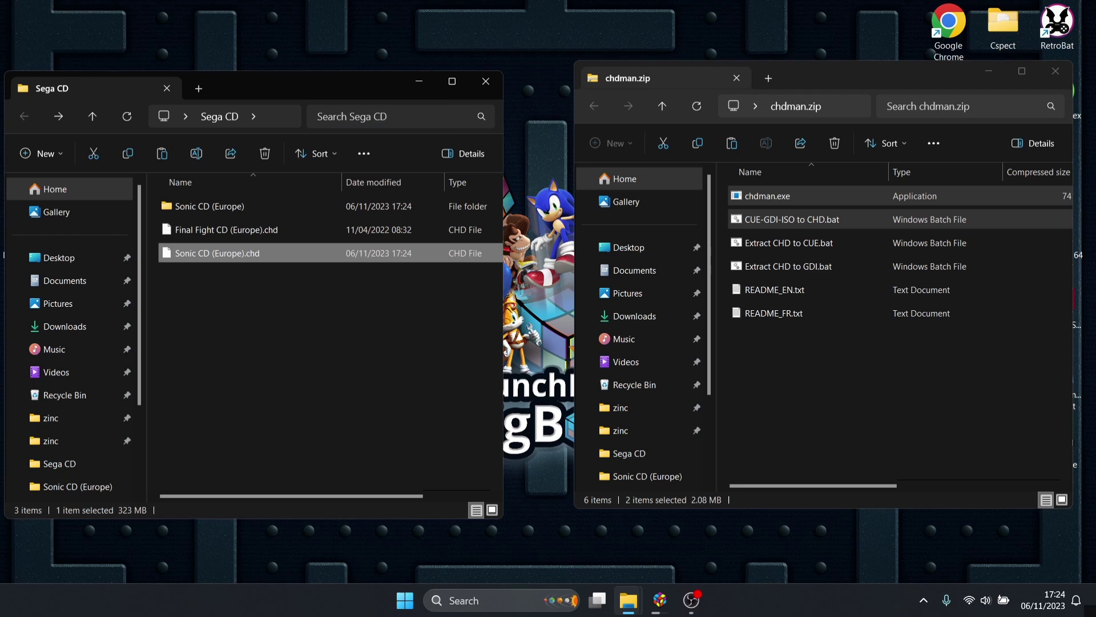
left_click(258, 336)
- Delete the Sonic CD (Europe) folder, close both folder windows and put chdman.zip in the Recycle Bin
left_click(252, 206)
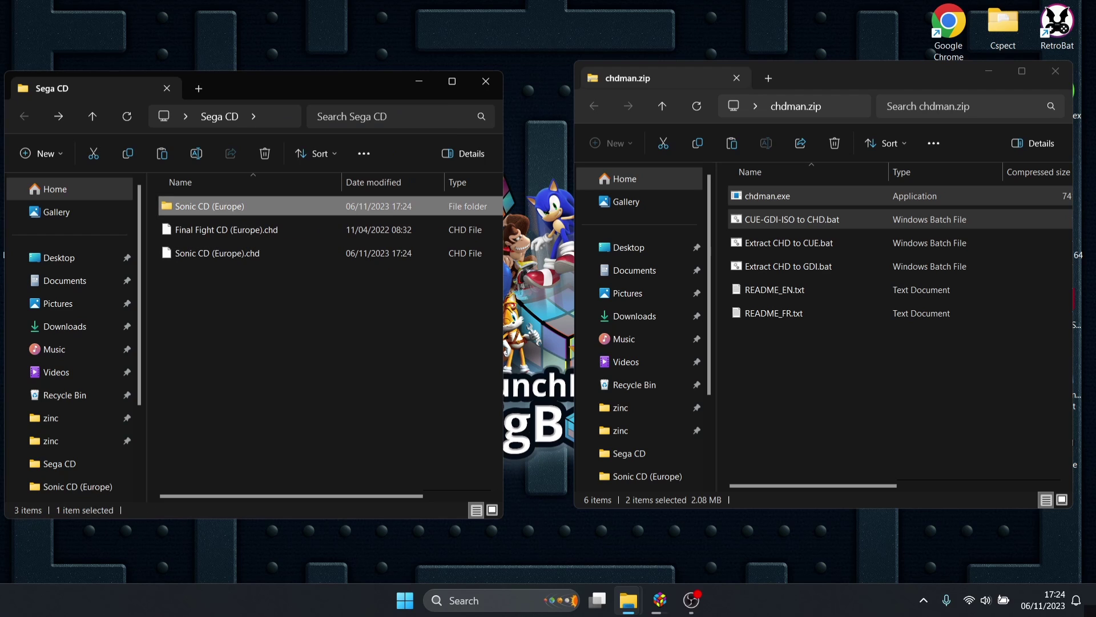
left_click(264, 153)
left_click(486, 81)
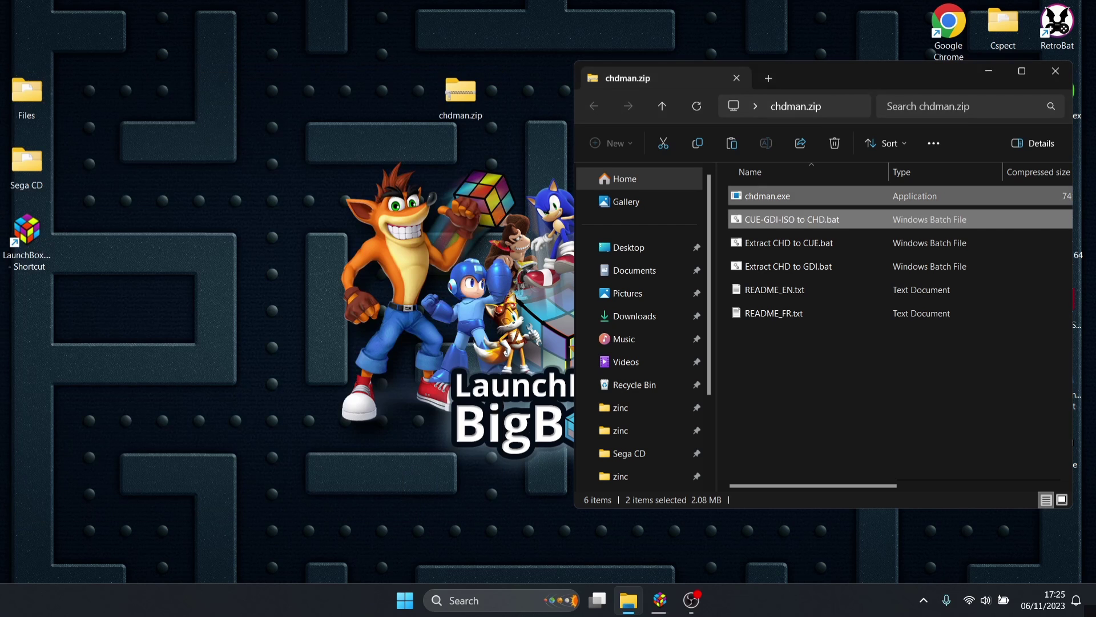
left_click(1055, 71)
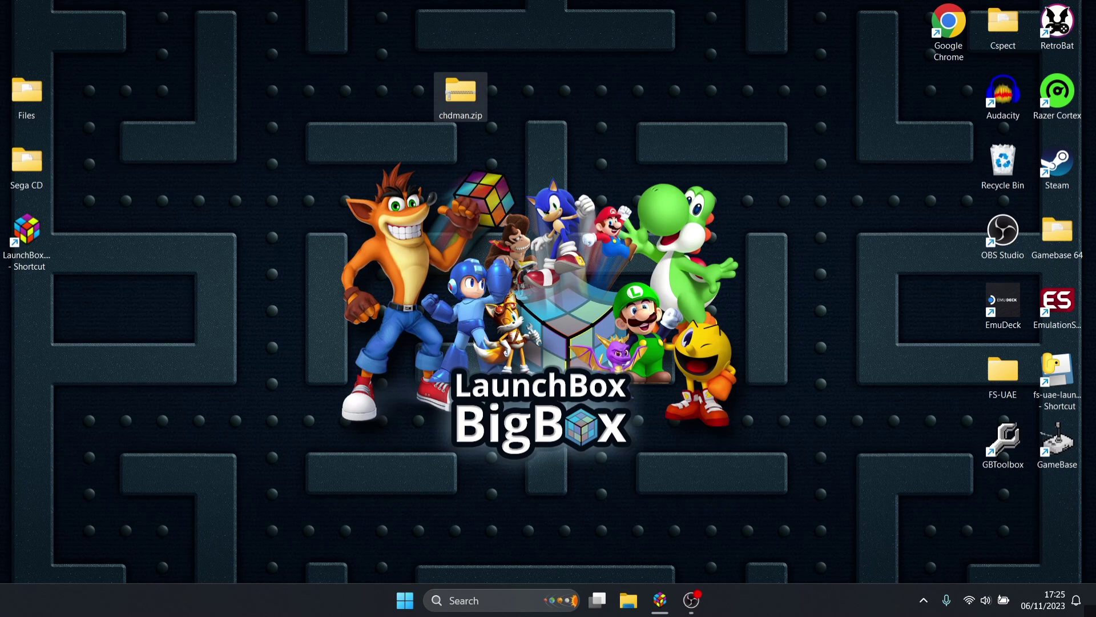
left_click_drag(461, 95, 1003, 166)
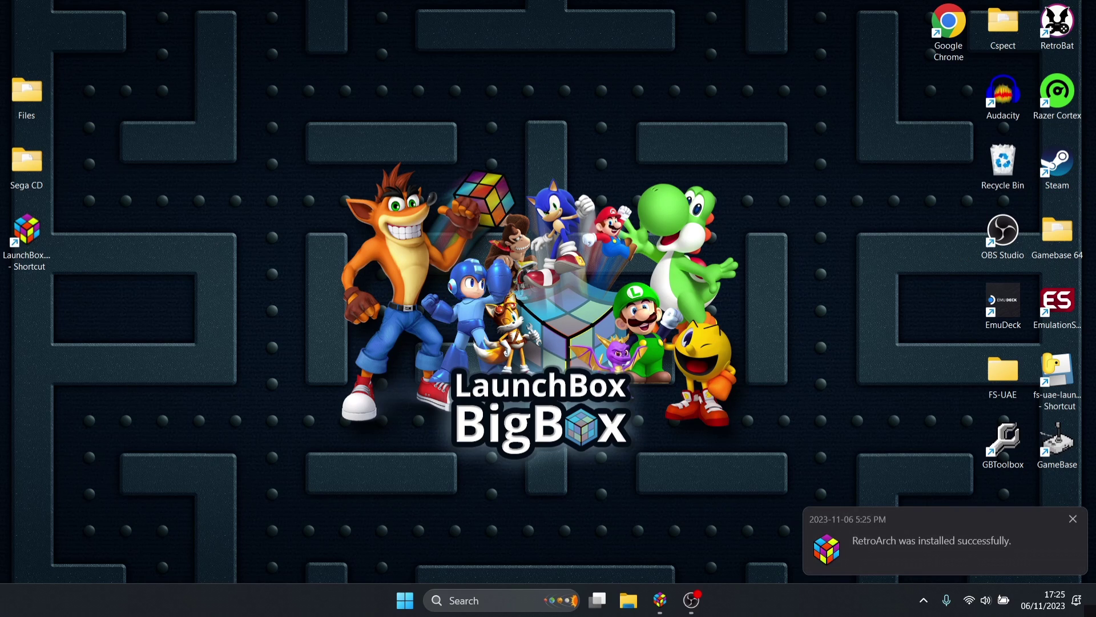
- Switch to LaunchBox and start the Import ROMs from Files Wizard, continuing to the file selection
left_click(660, 599)
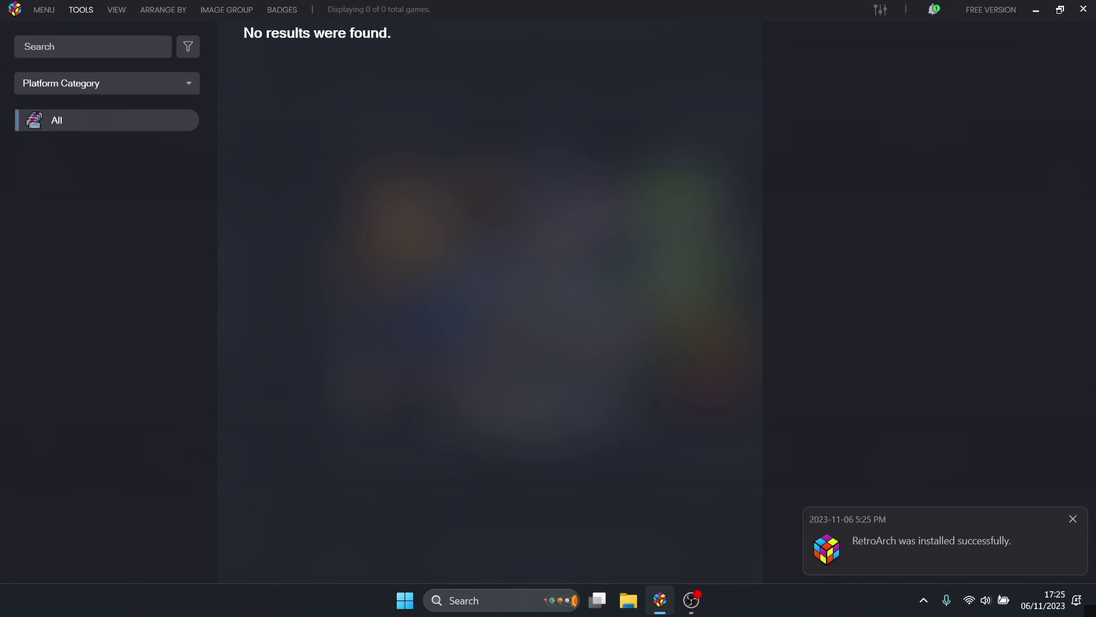
left_click(81, 10)
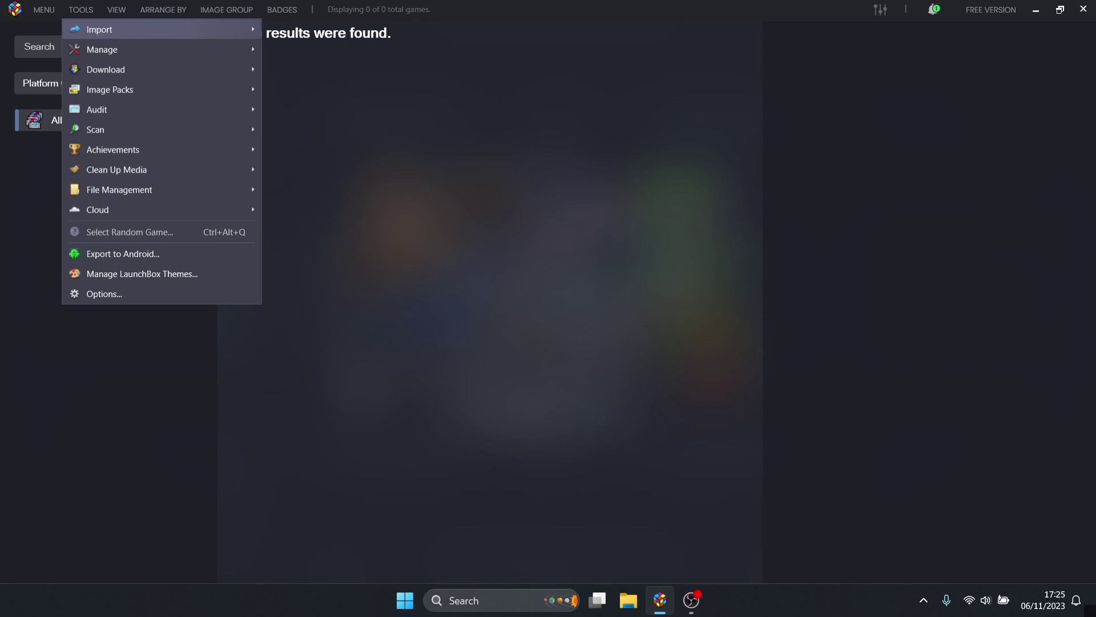
mouse_move(103, 29)
left_click(297, 30)
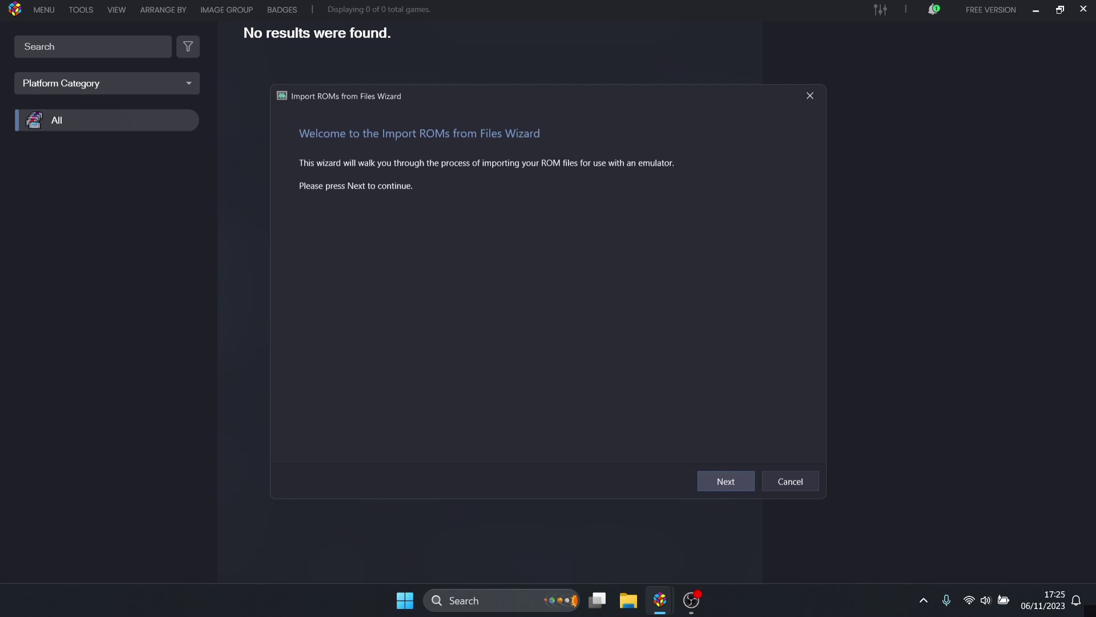
left_click(725, 481)
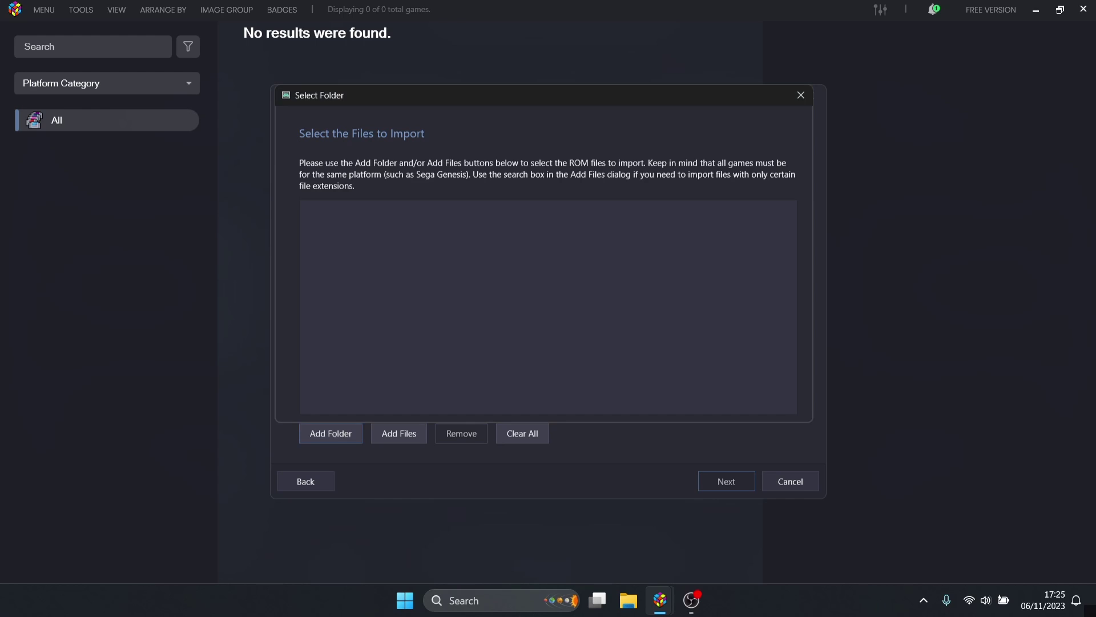
- Add the desktop's Sega CD folder as the source of the ROM files to import
left_click(331, 433)
left_click(329, 227)
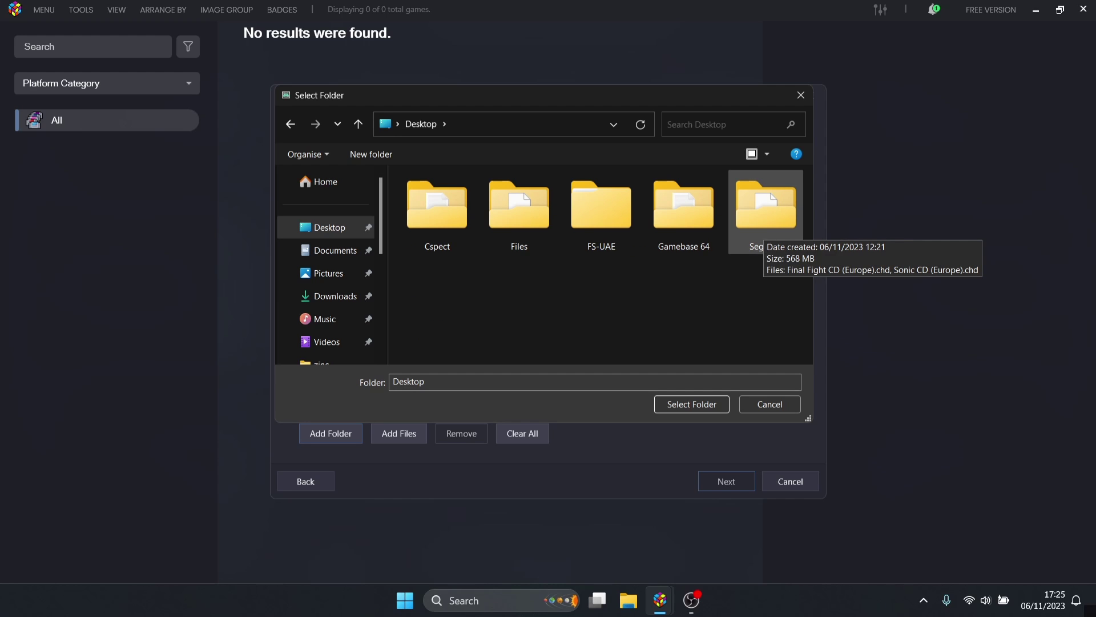
left_click(764, 227)
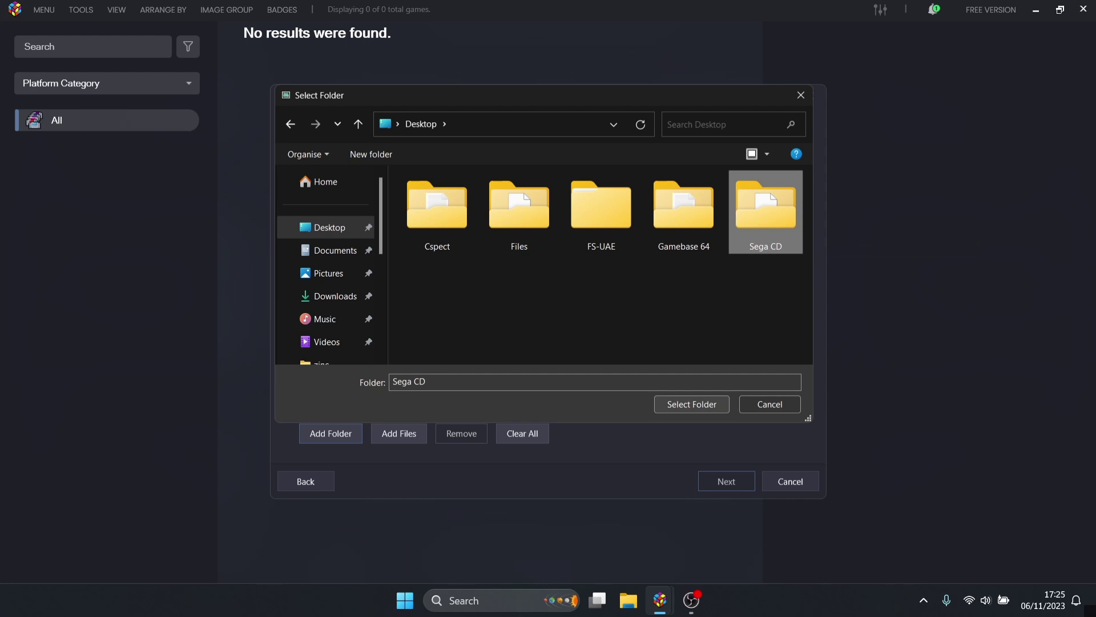
left_click(692, 403)
left_click(726, 481)
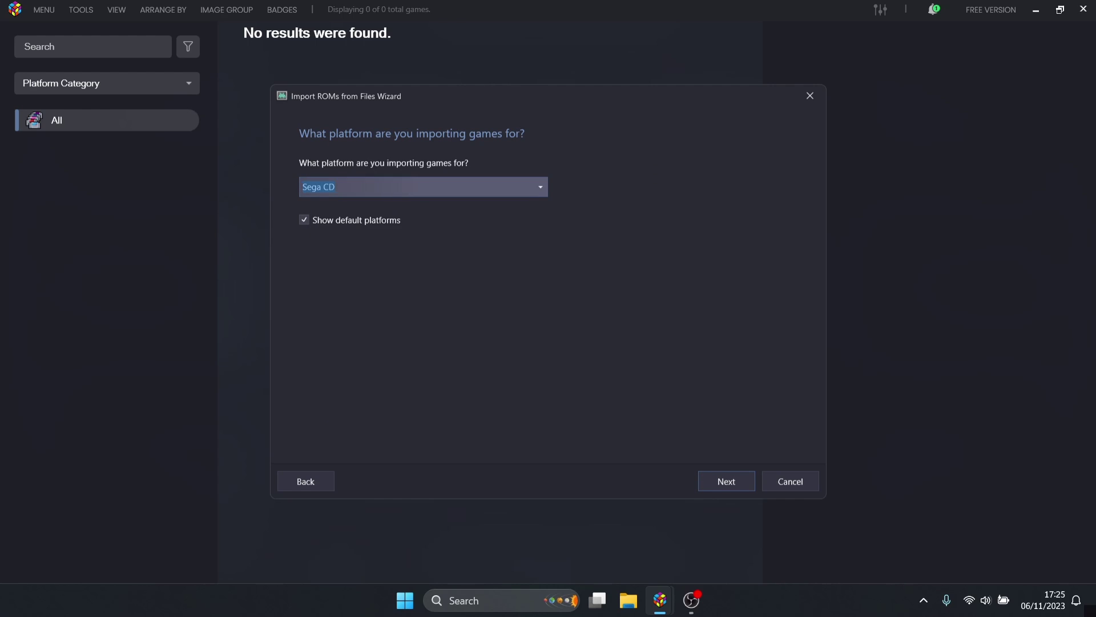
- Check the available platforms and accept Sega CD as the platform for the imported games
left_click(540, 186)
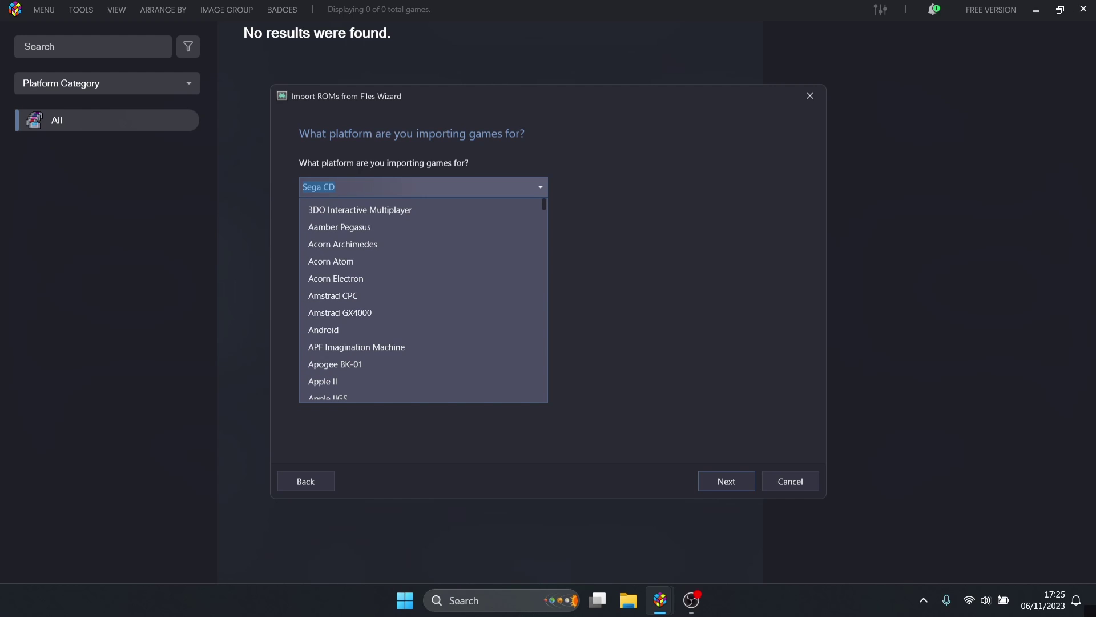
key("Escape")
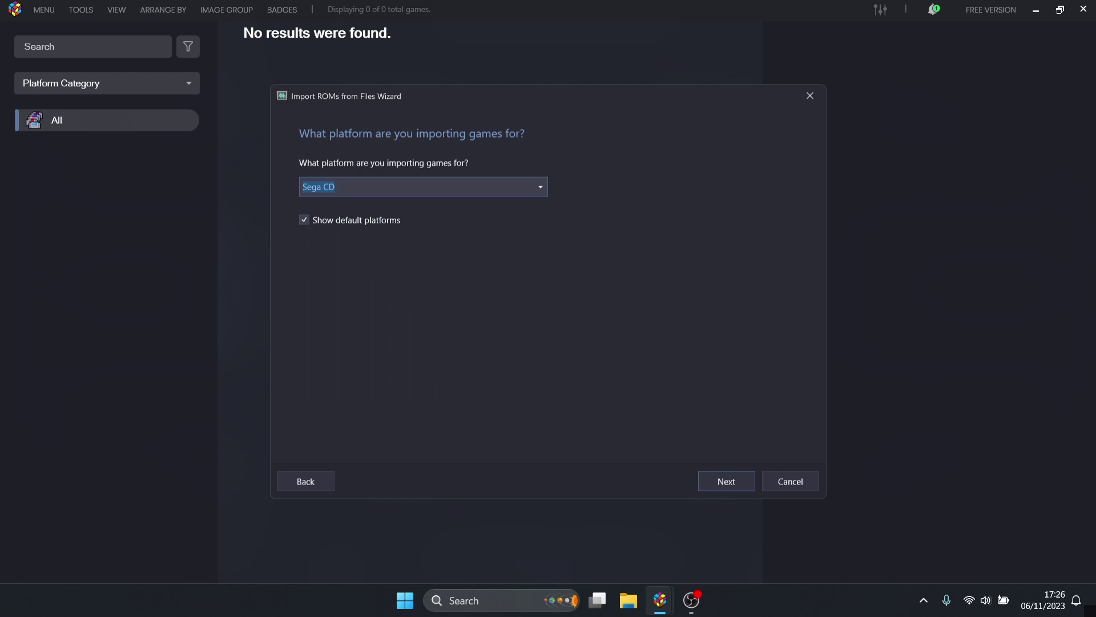
key("Return")
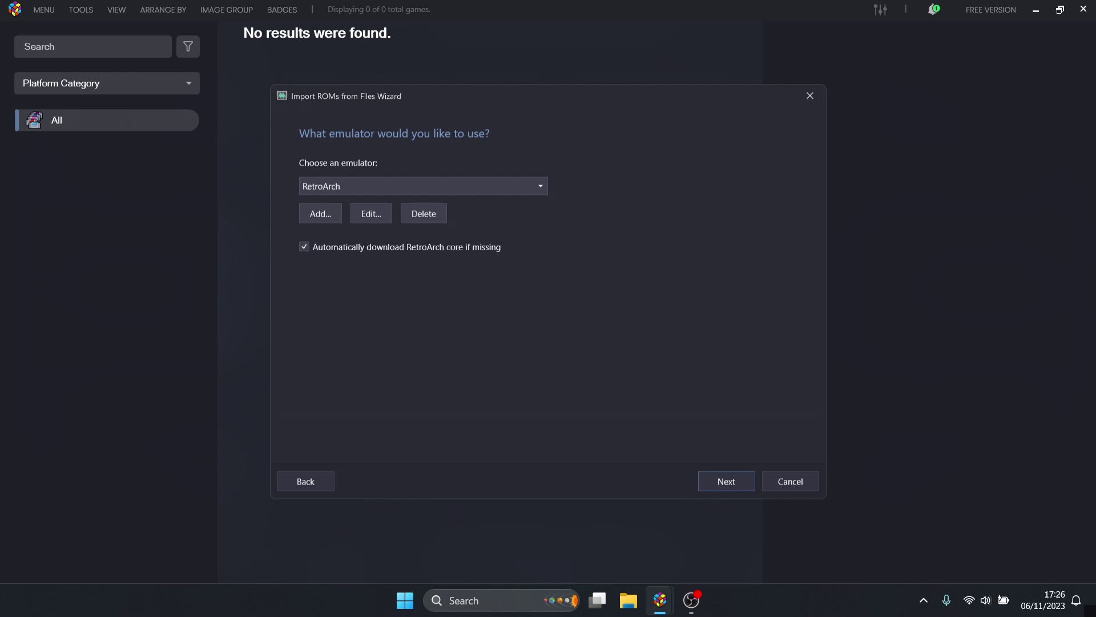
- Accept RetroArch as the emulator, keeping the automatic download of a missing core enabled
left_click(423, 186)
left_click(423, 186)
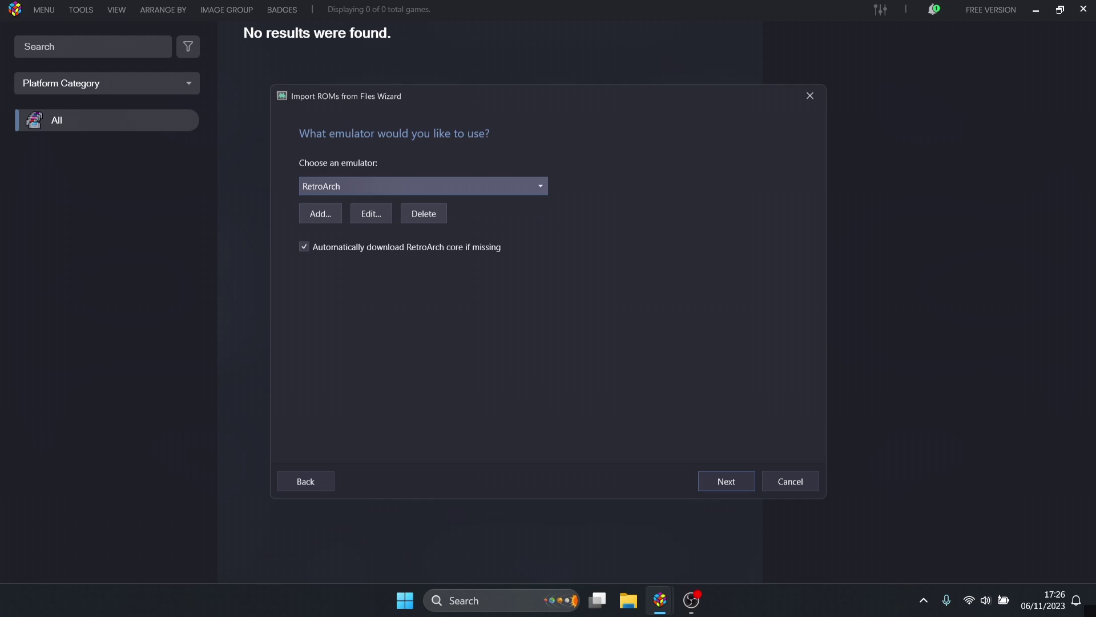
key("Tab")
key("Tab")
key("Tab")
key("Tab")
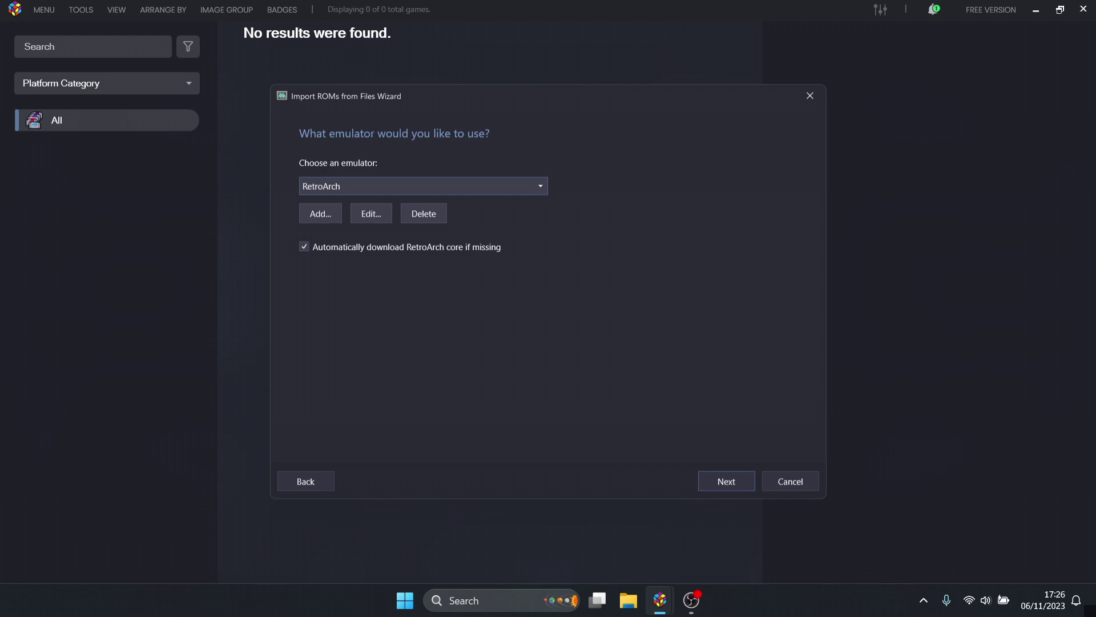
key("Return")
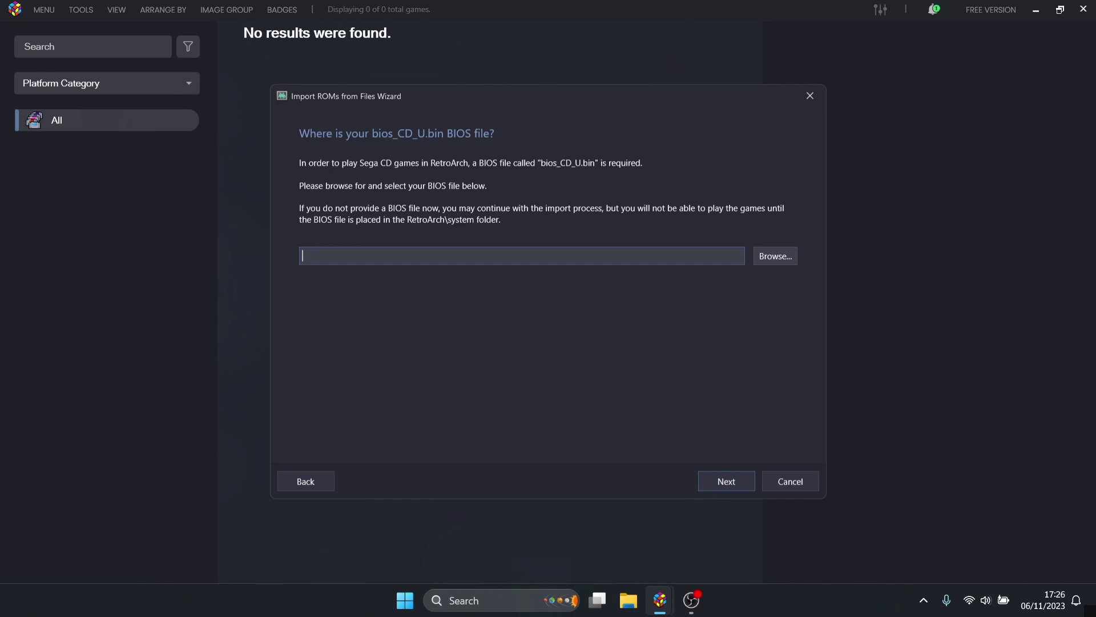
- Select bios_CD_U.bin from the desktop's Files folder as the Sega CD BIOS file and continue the import
left_click(775, 256)
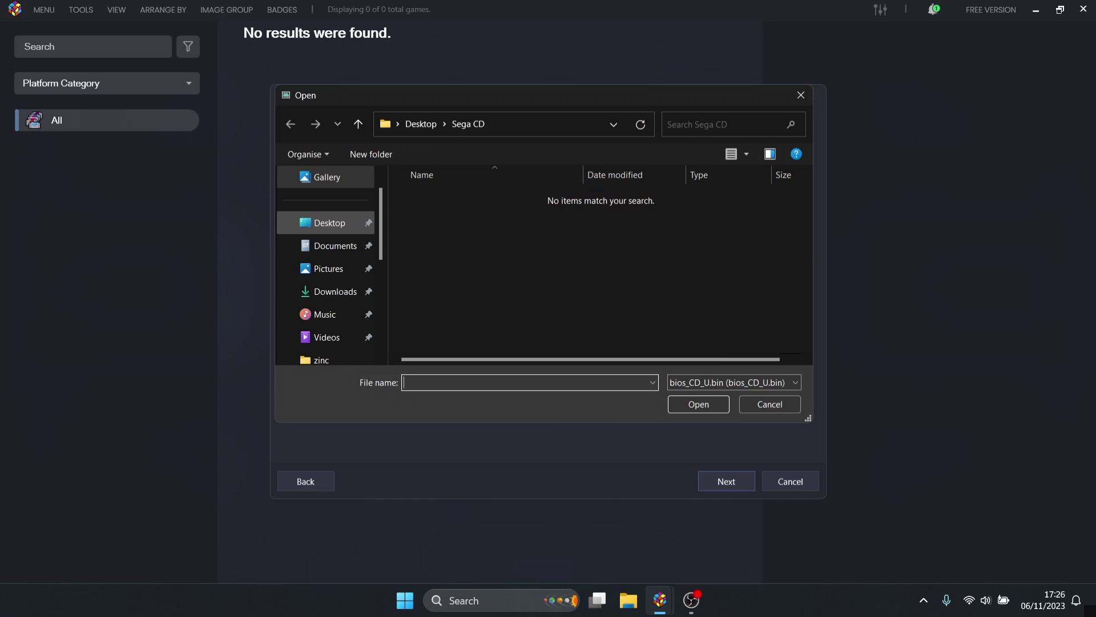
left_click(330, 222)
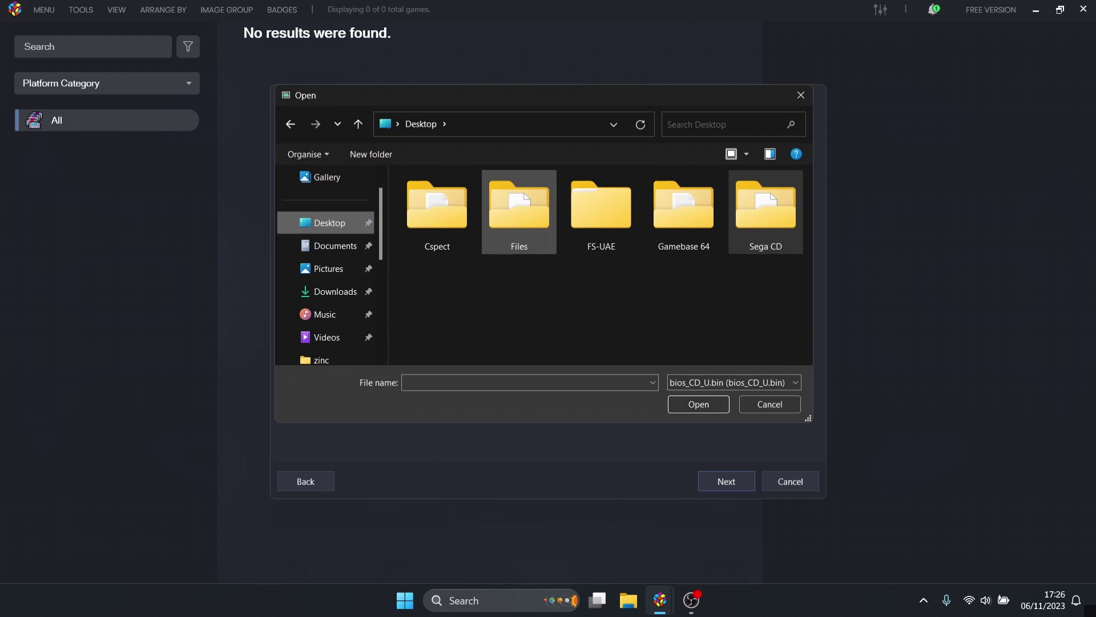
left_click(518, 211)
key("Return")
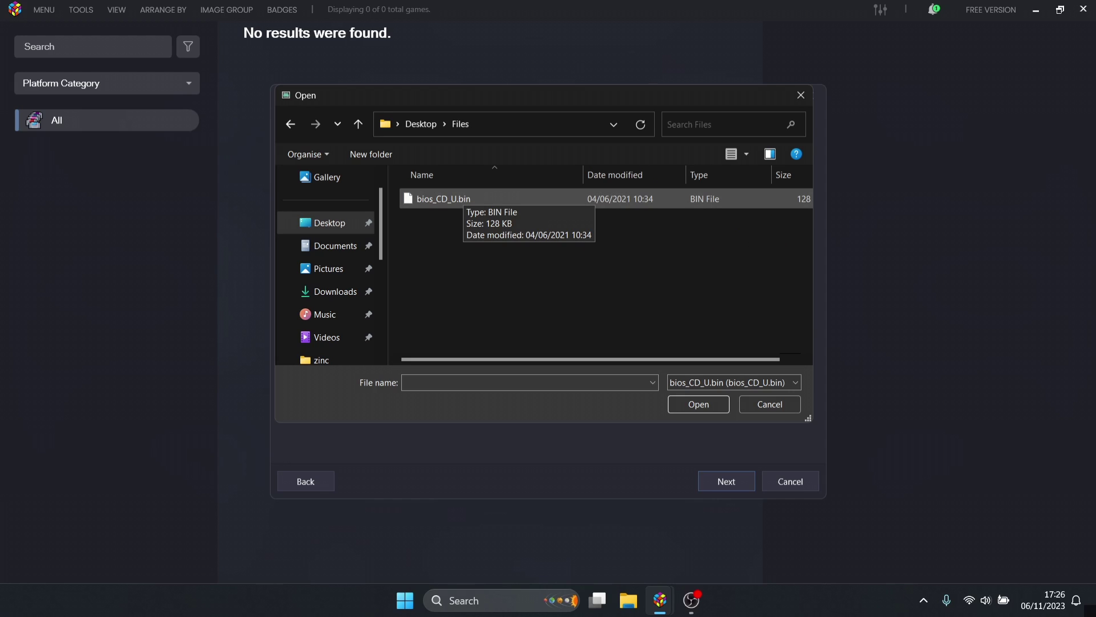
left_click(462, 198)
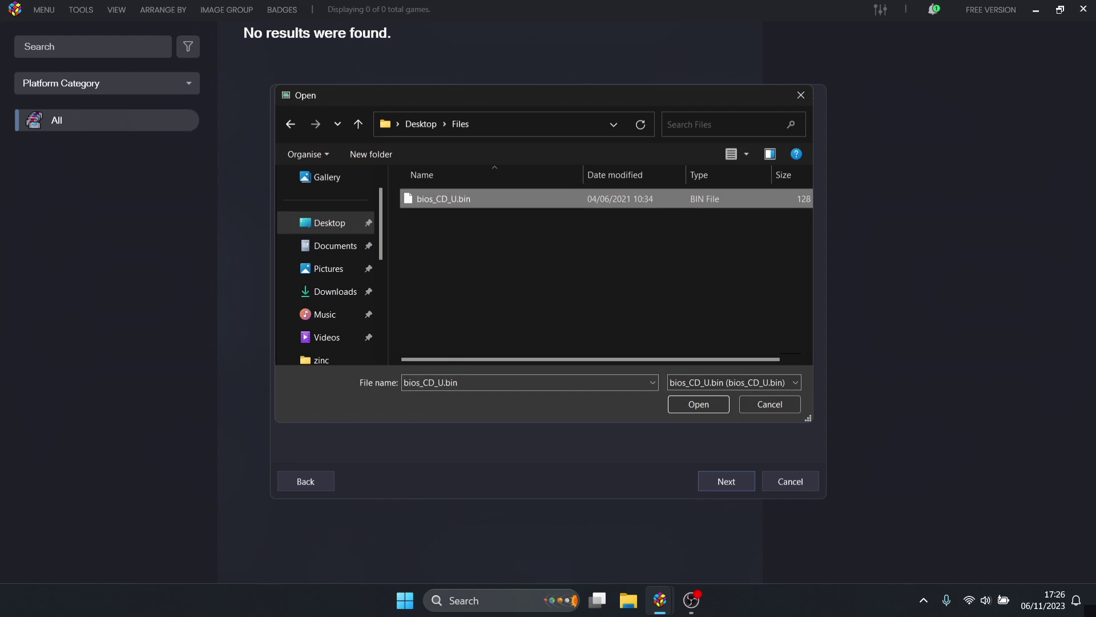
key("Return")
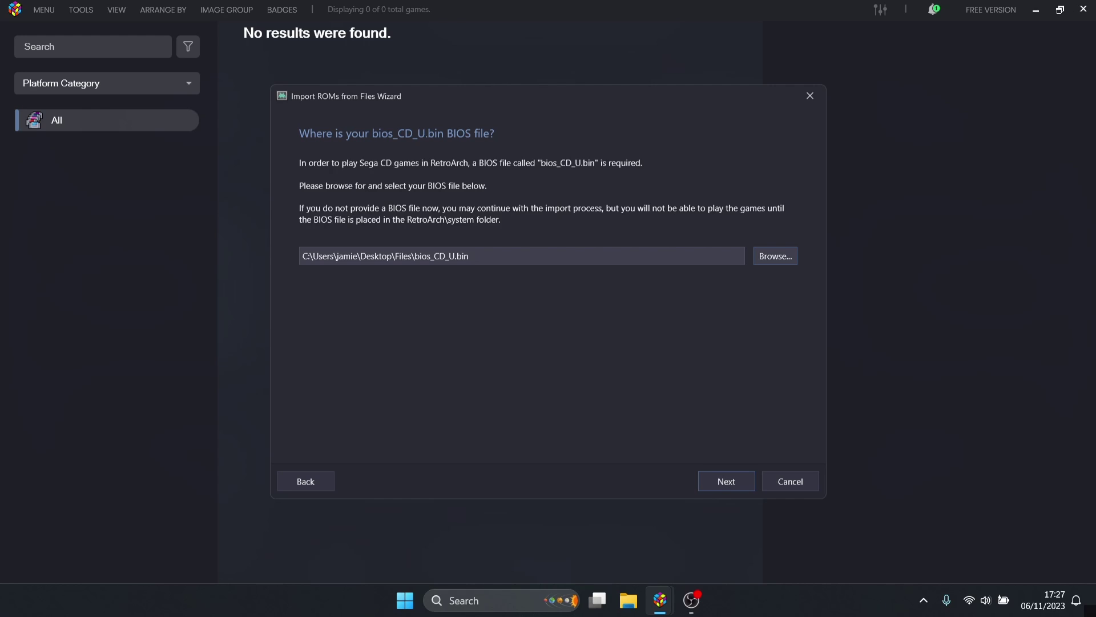
key("Return")
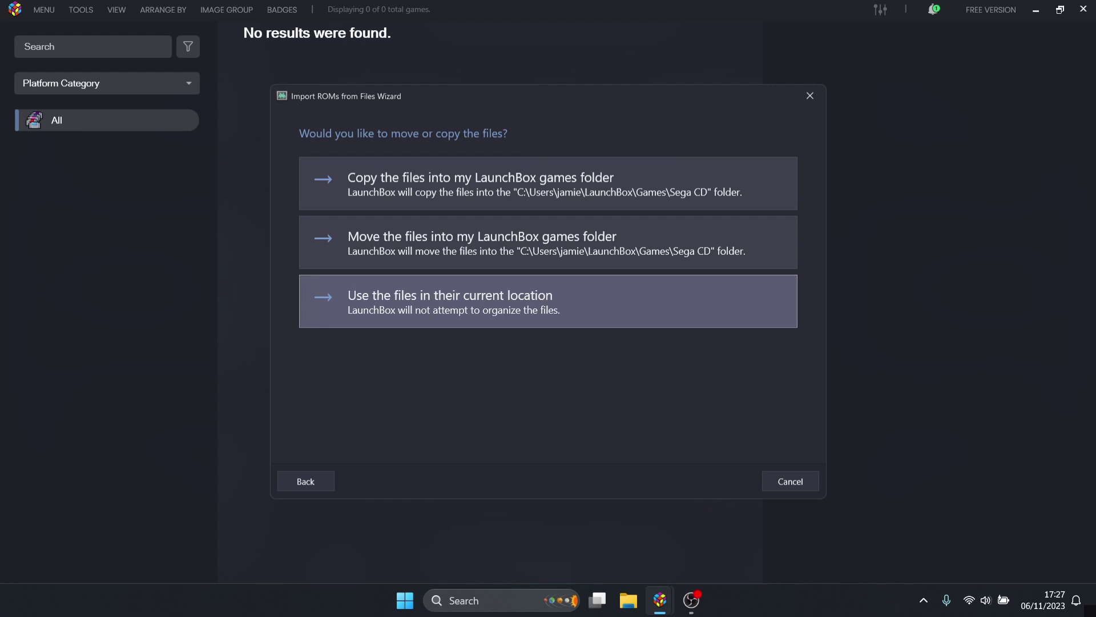
- Use the game files in their current location and keep the local metadata database search enabled
key("Up")
key("Up")
key("Down")
key("Down")
key("Return")
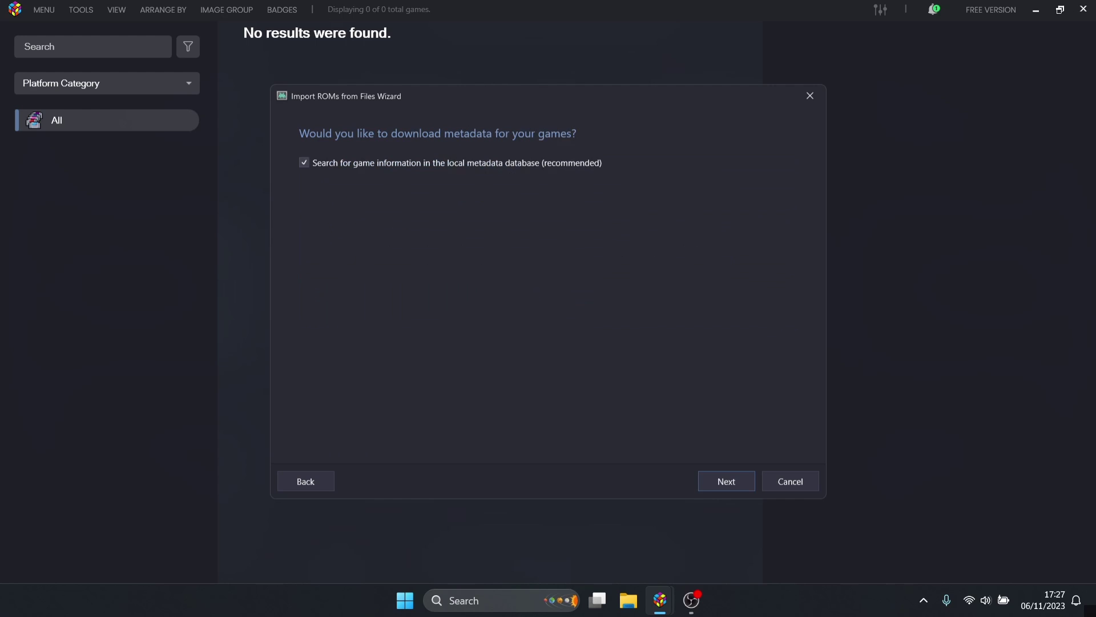
key("Tab")
key("Return")
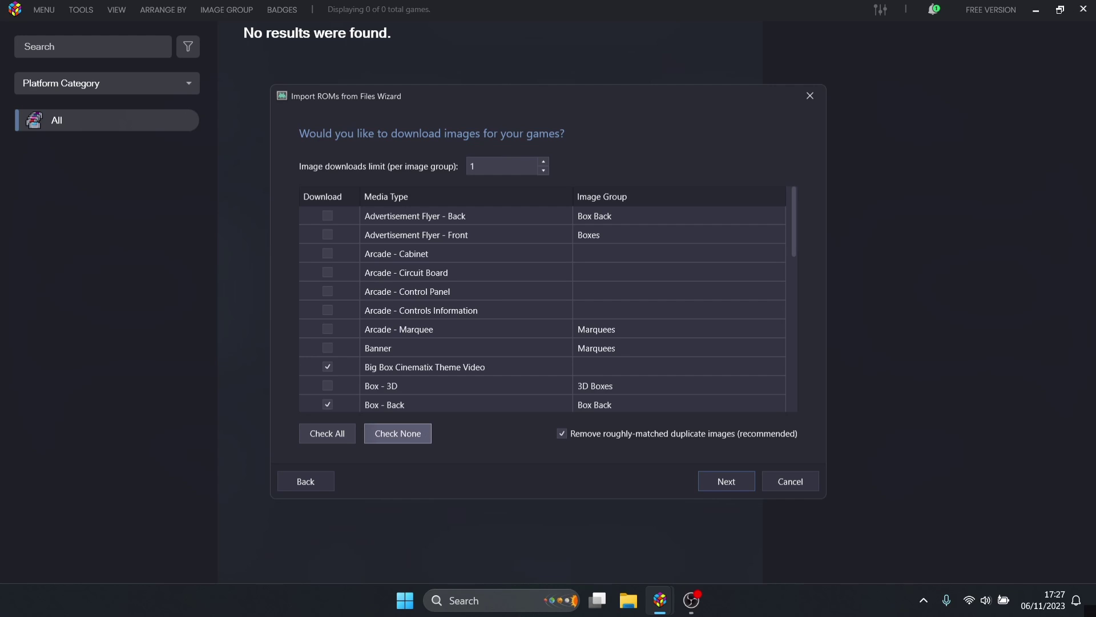
- Limit the image downloads to Box - 3D, Box - Front and Box - Back, and continue the import
left_click(398, 434)
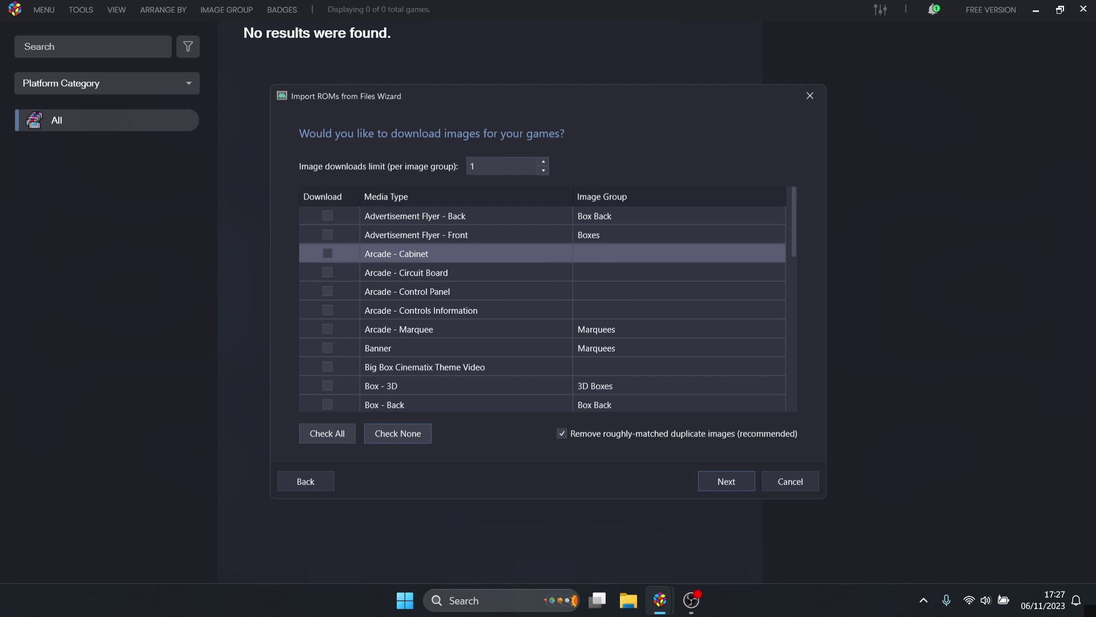
left_click(327, 385)
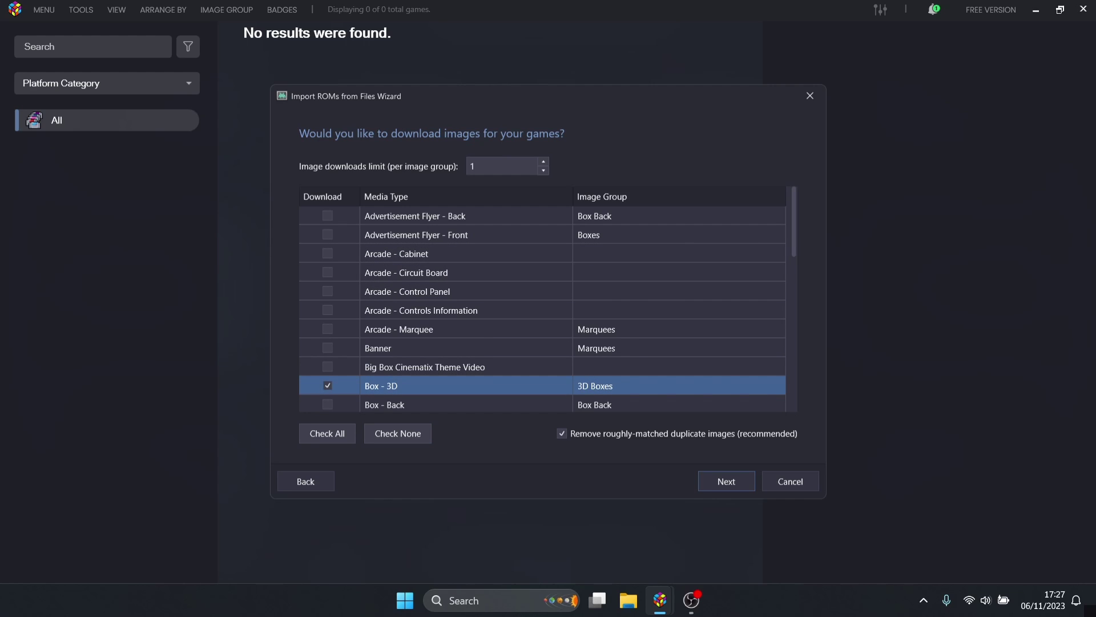
scroll(457, 348, "down", 2)
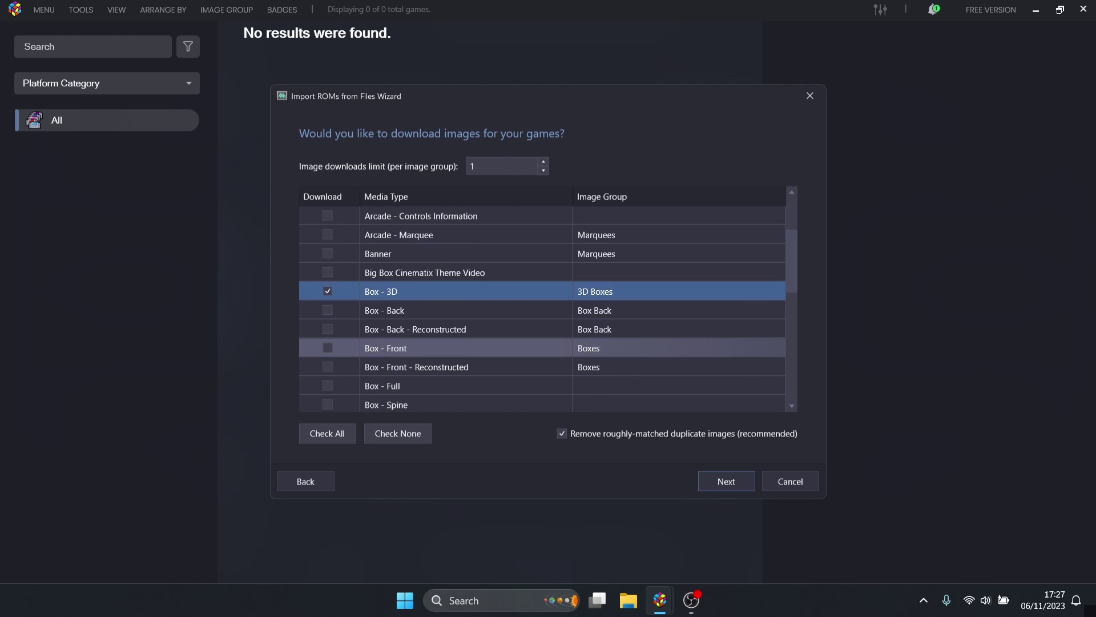
left_click(327, 347)
left_click(327, 309)
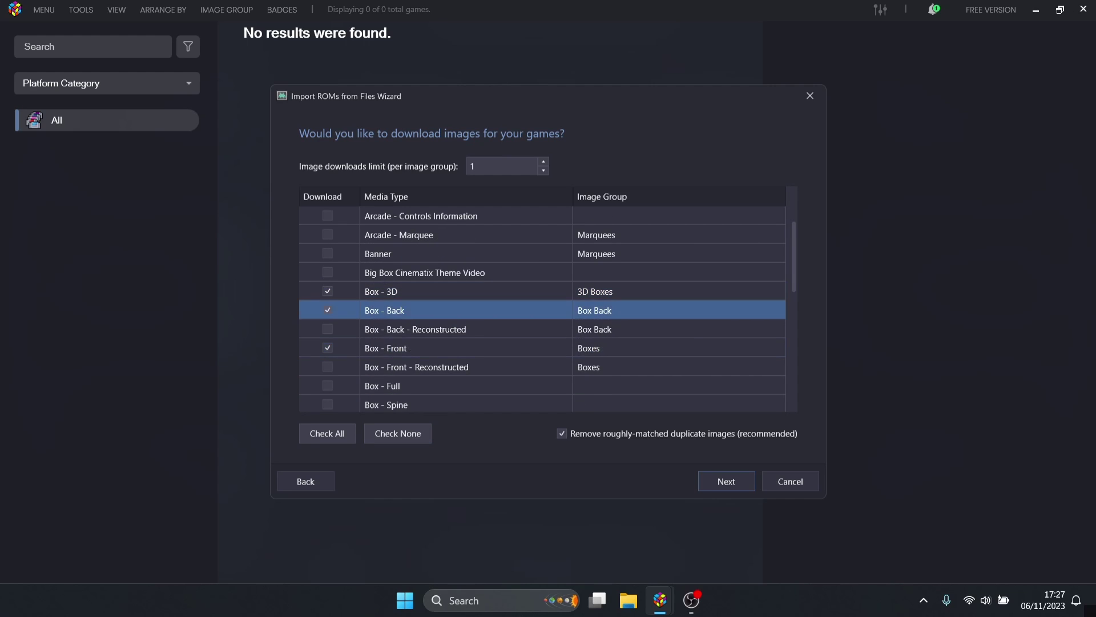
scroll(542, 309, "down", 2)
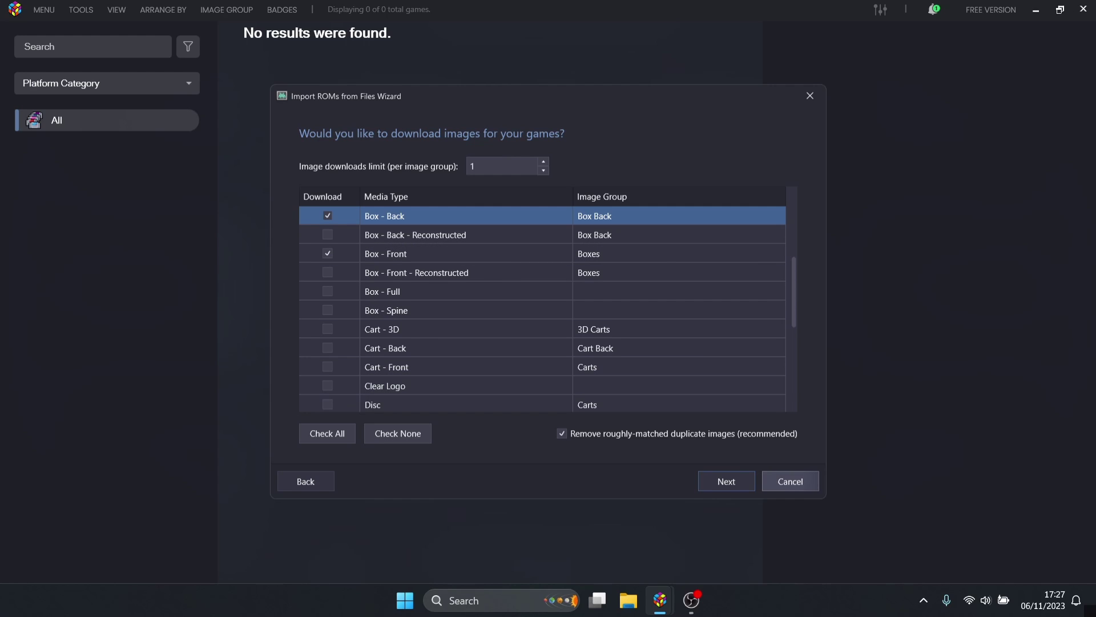
left_click(726, 481)
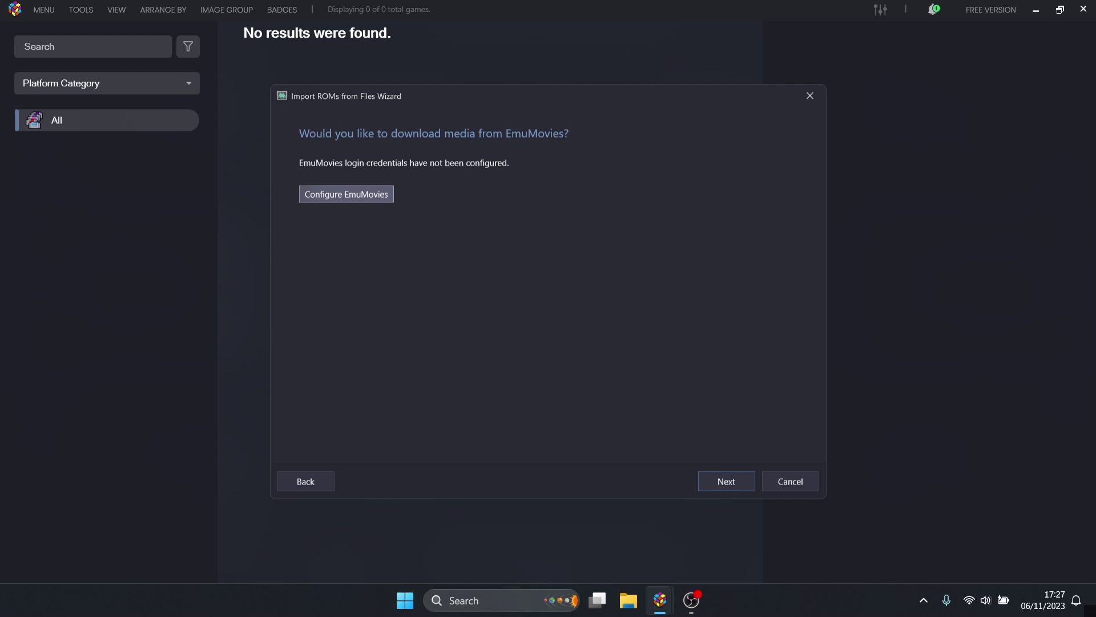
- Leave the EmuMovies login unconfigured and continue the import without its media
left_click(346, 194)
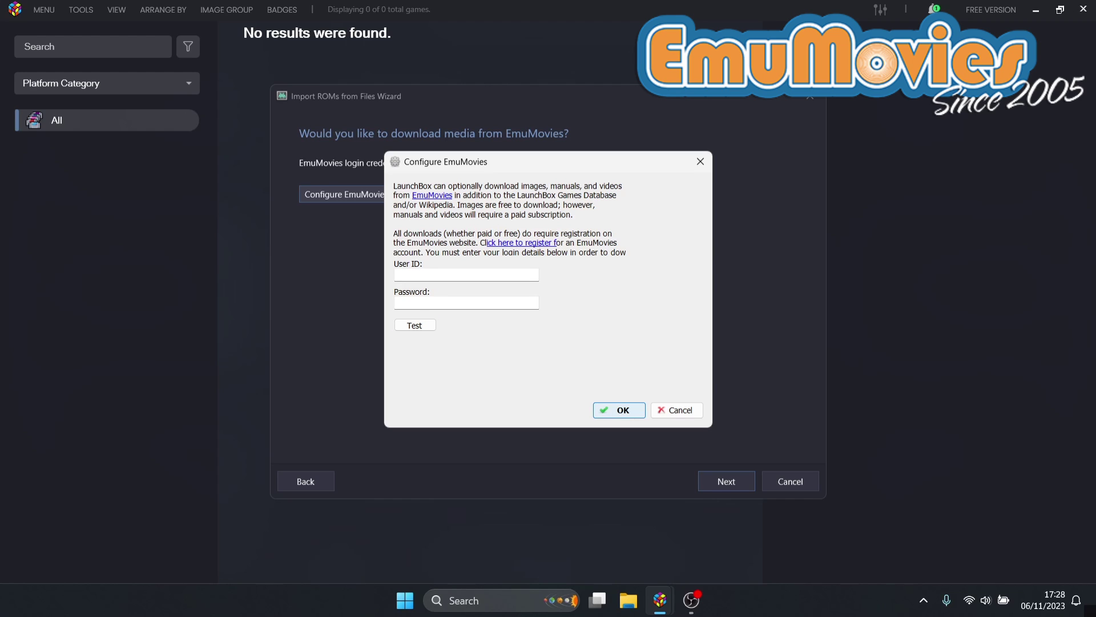
left_click(676, 410)
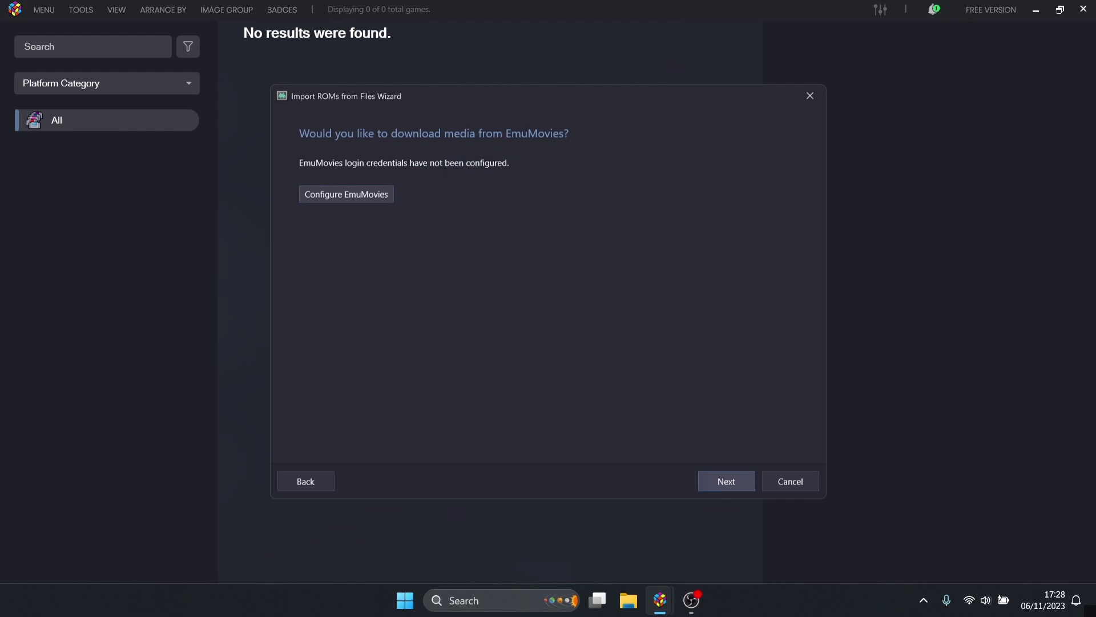
left_click(726, 481)
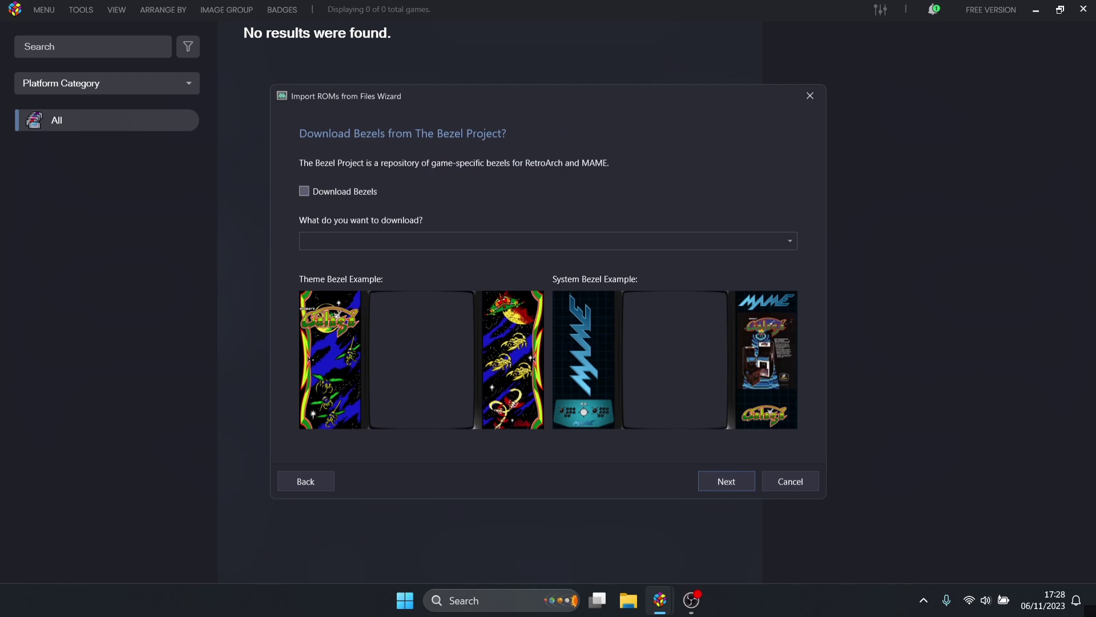
- Leave the bezel download disabled and finish importing Final Fight CD and Sonic CD with the default custom options
left_click(304, 191)
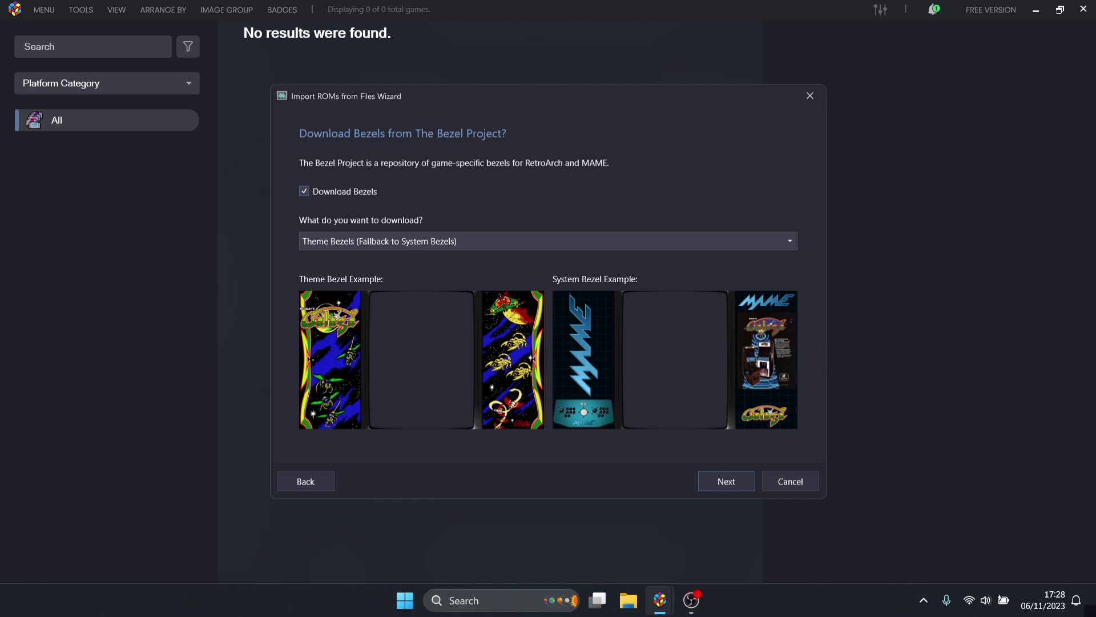
left_click(304, 191)
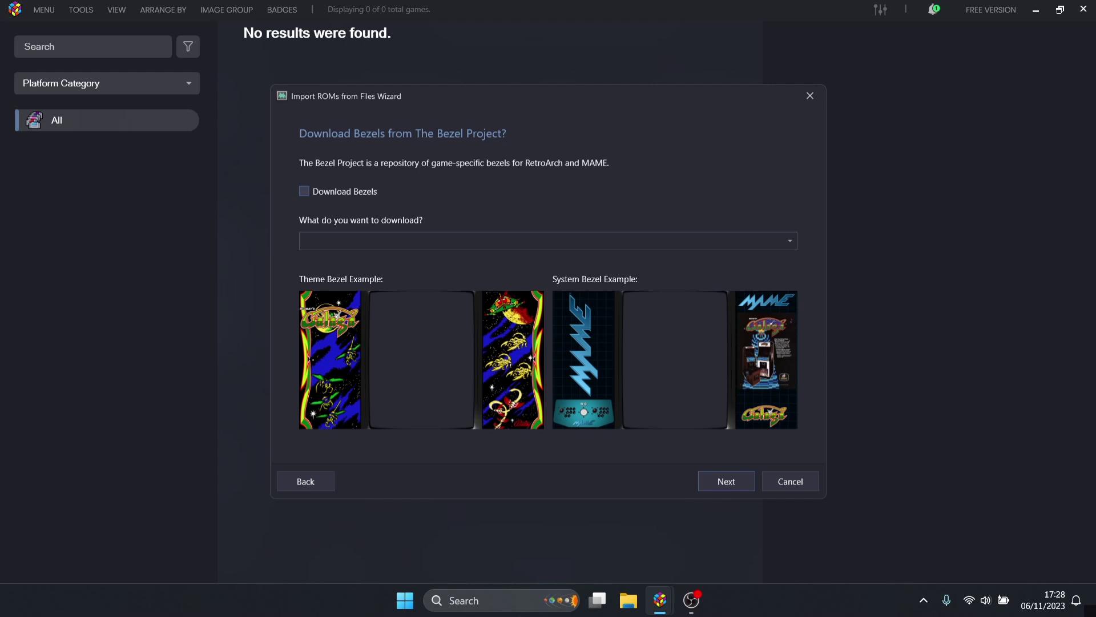
left_click(726, 480)
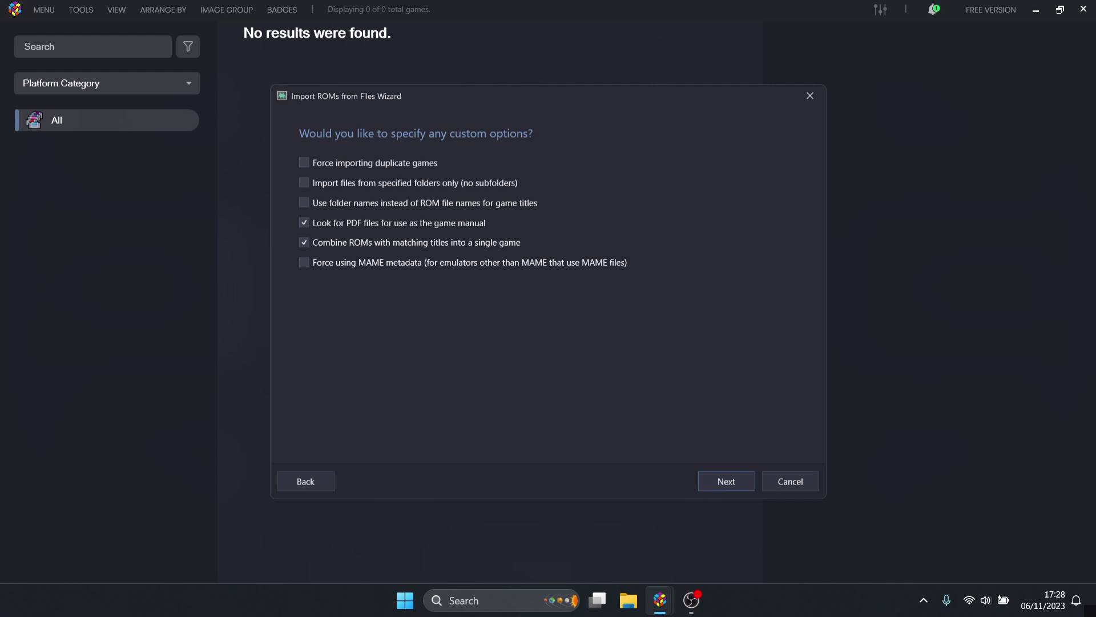
key("Return")
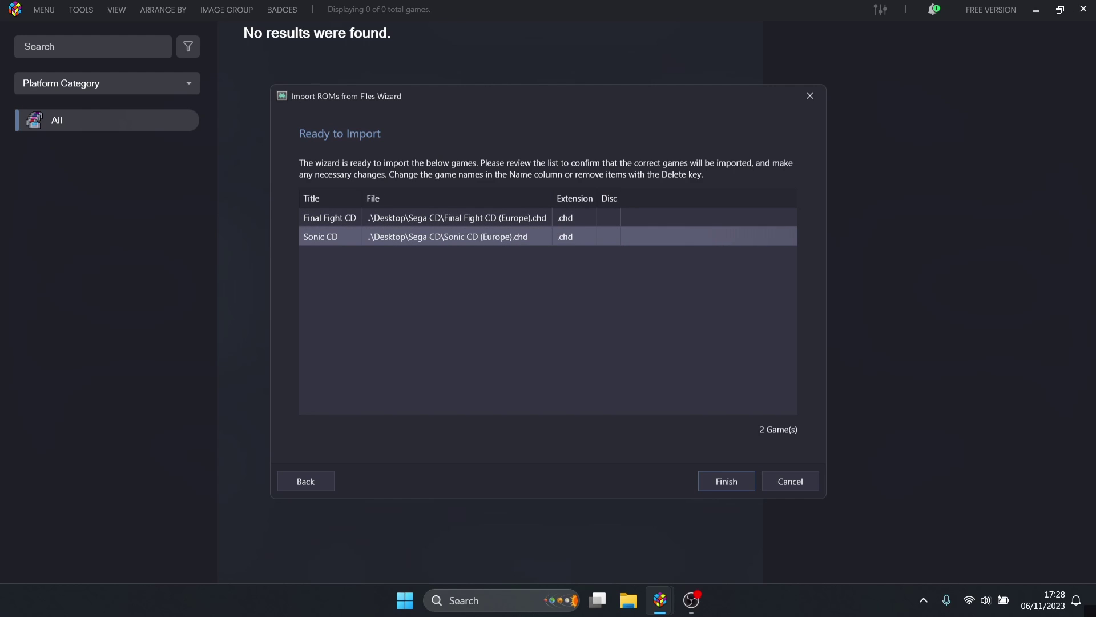
left_click(726, 481)
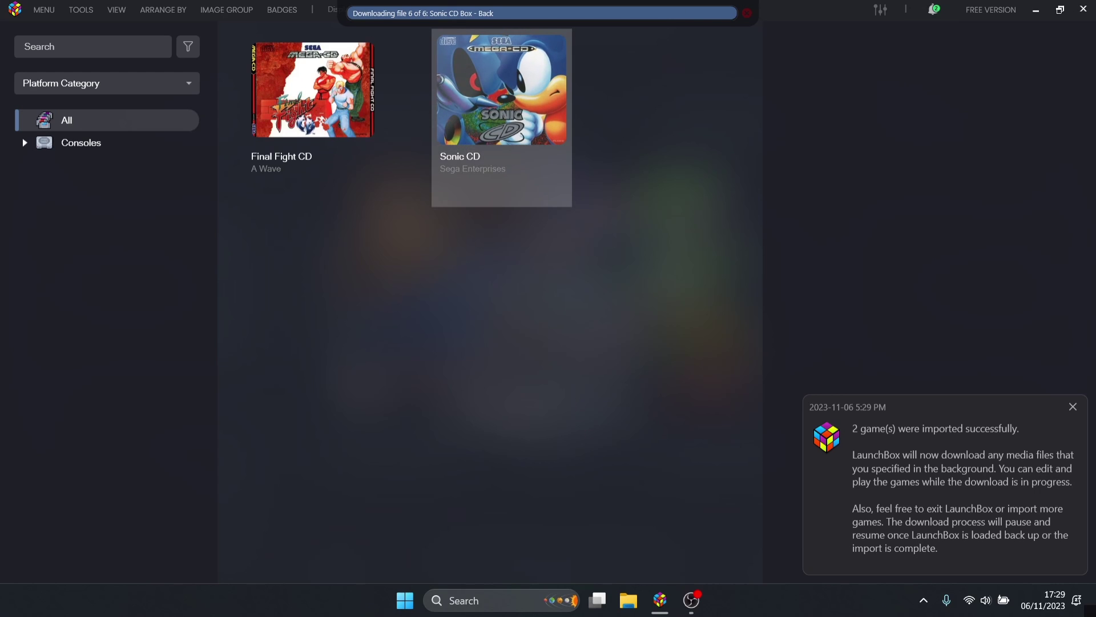
- Switch the library's image group to 3D Boxes and look through both imported games
left_click(312, 90)
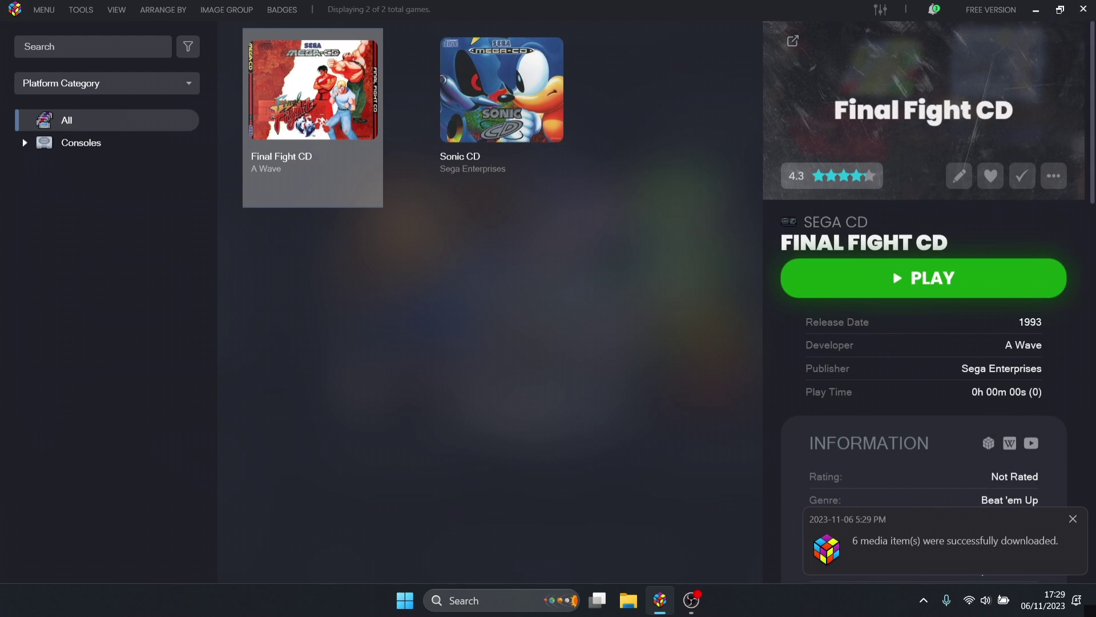
left_click(227, 9)
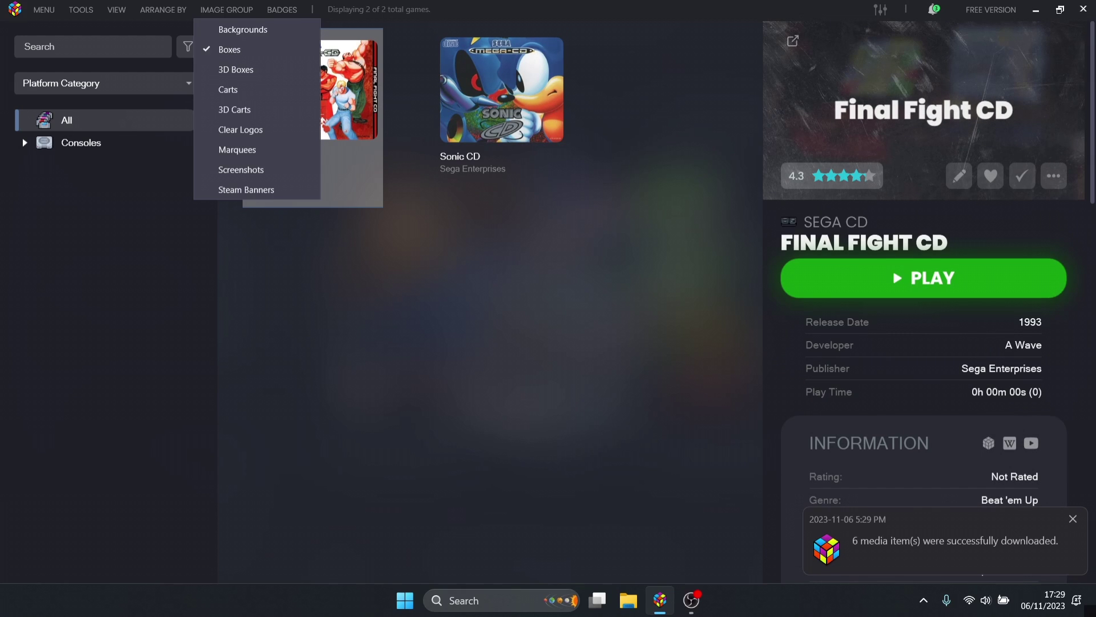
left_click(236, 69)
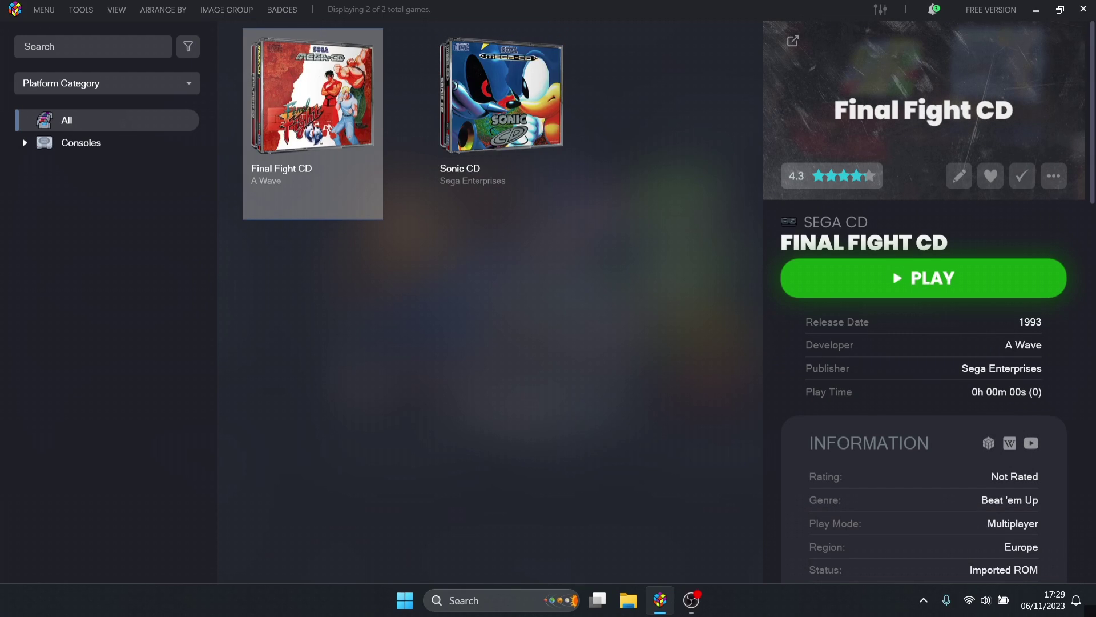
key("Right")
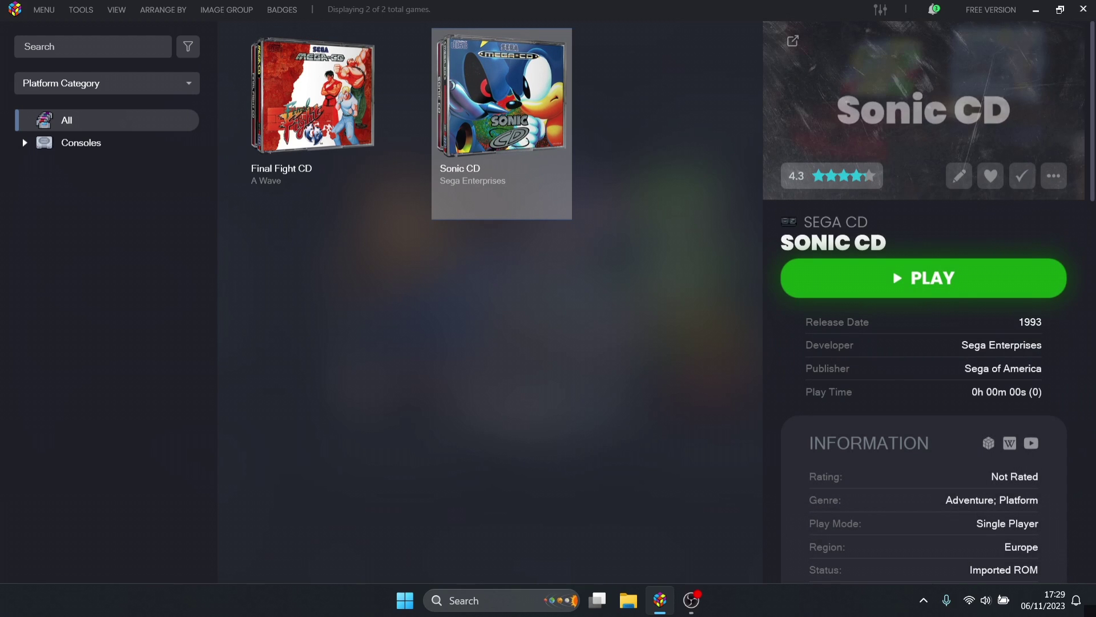
key("Left")
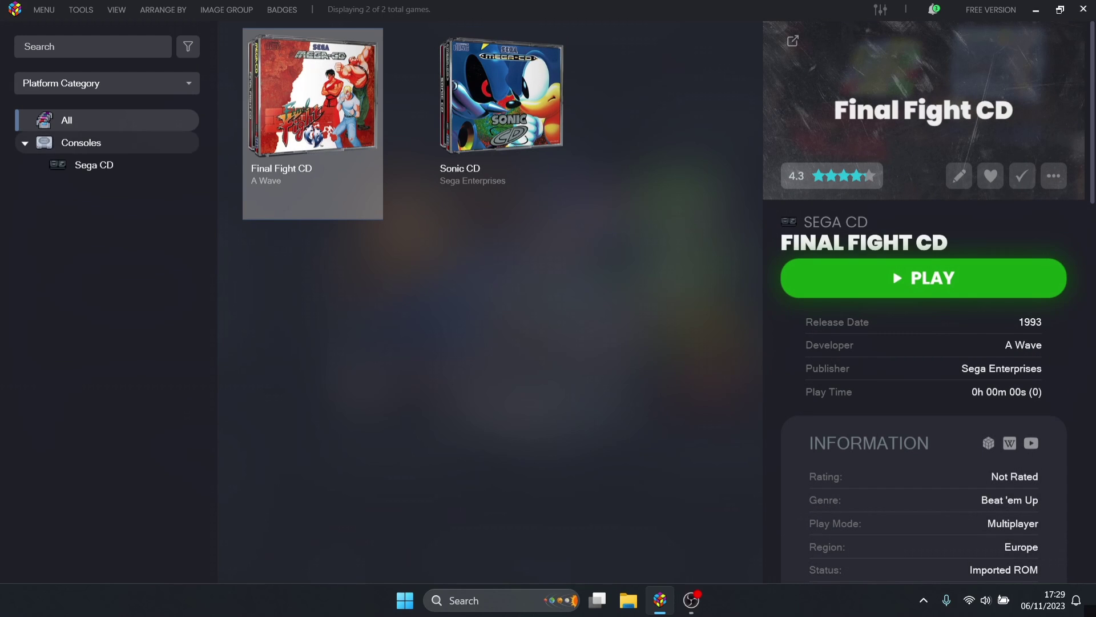
- Expand the Consoles category and show only the Sega CD platform
left_click(25, 143)
left_click(24, 143)
left_click(93, 164)
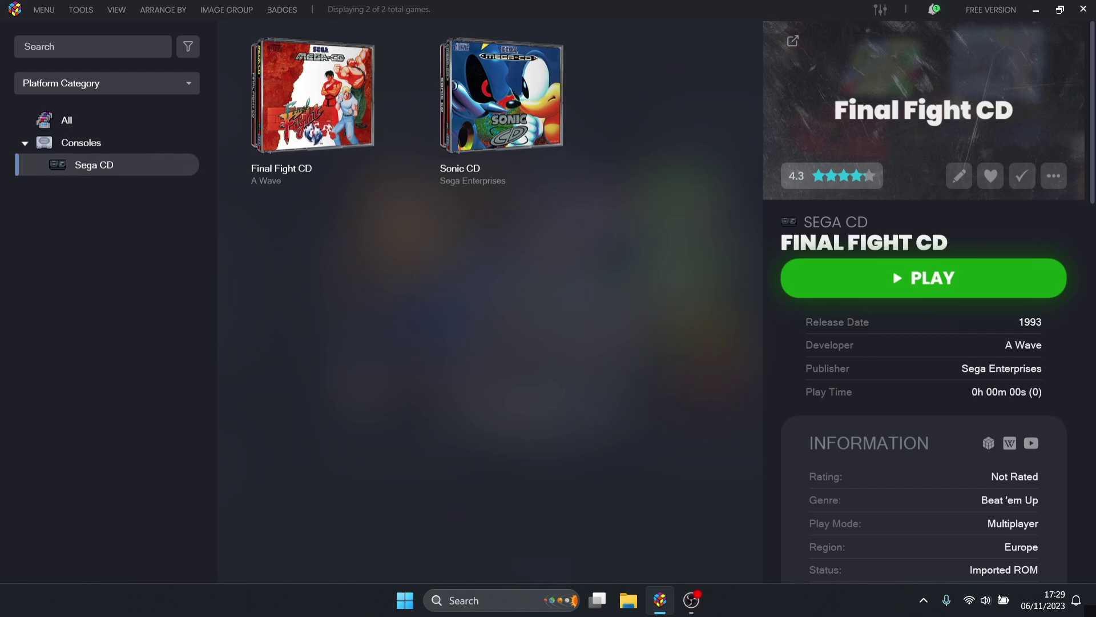
- Select Sonic CD and open RetroArch on its own from the game's options
key("Right")
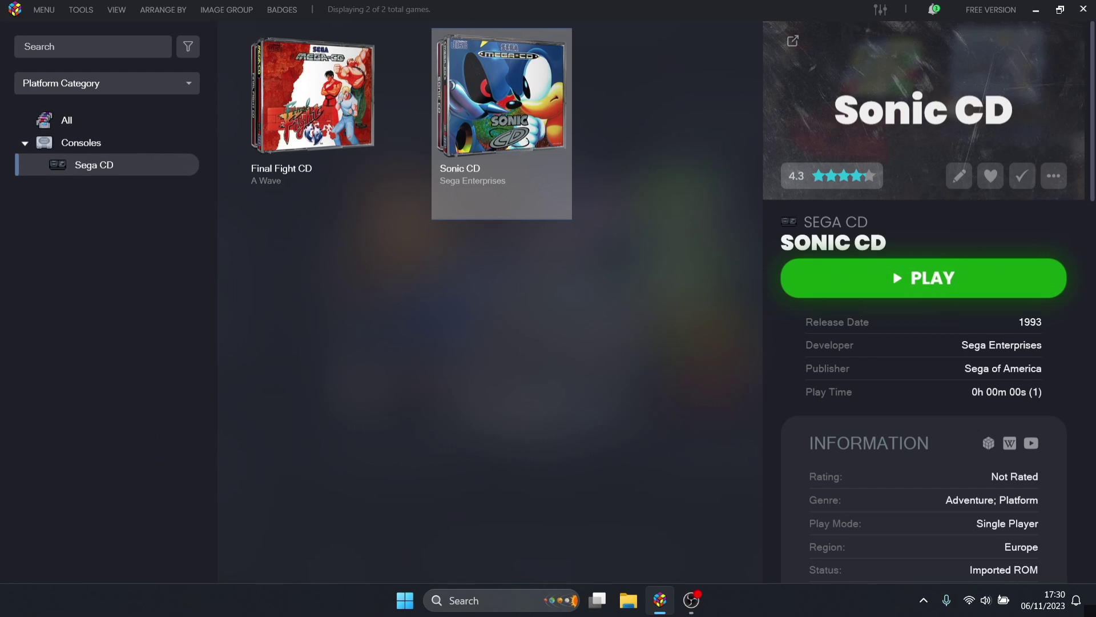
key("Menu")
key("Down")
key("Down")
key("Return")
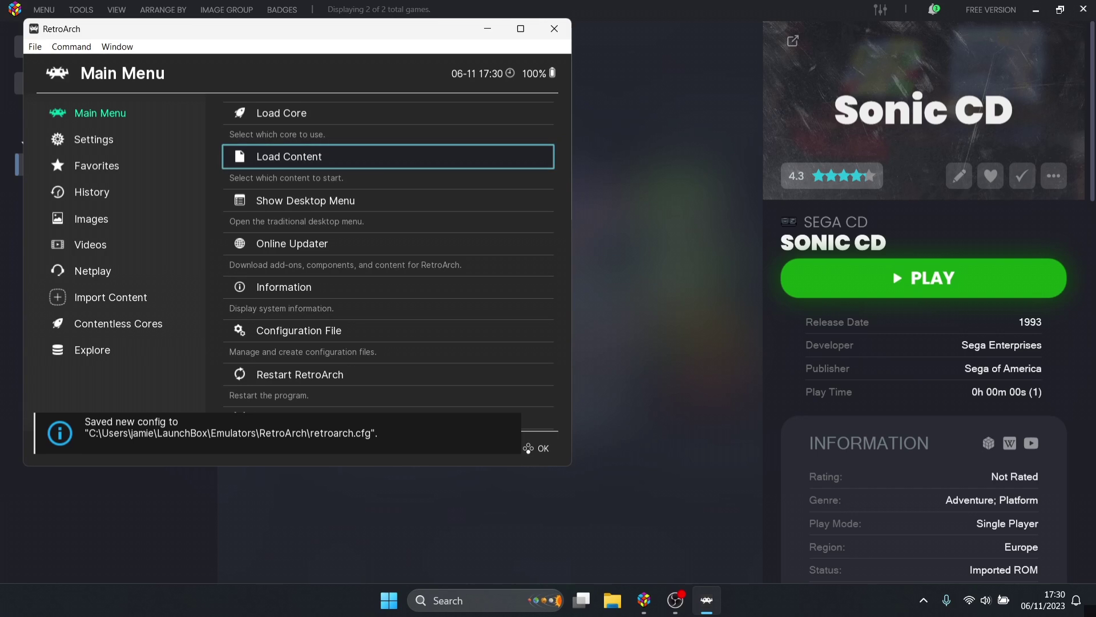
- Maximize the RetroArch window and examine its Fullscreen Mode settings, including Start in Fullscreen Mode
key("Up")
key("super+Up")
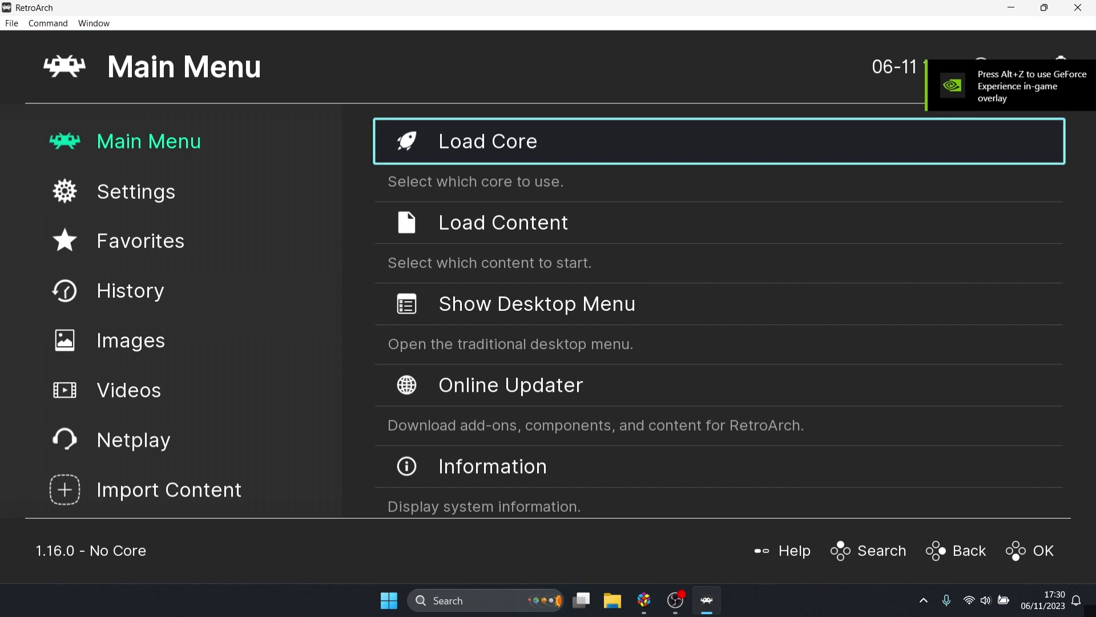
key("Left")
key("Down")
key("Right")
key("Return")
key("Down")
key("Down")
key("Down")
key("Return")
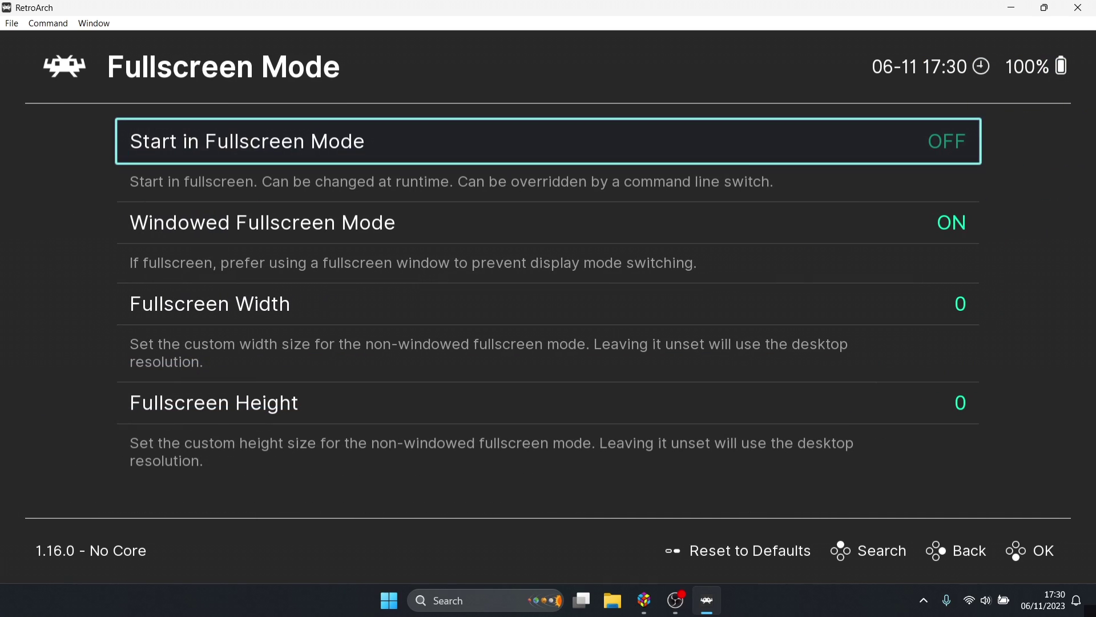
key("Down")
key("Down")
key("Up")
key("Up")
key("Escape")
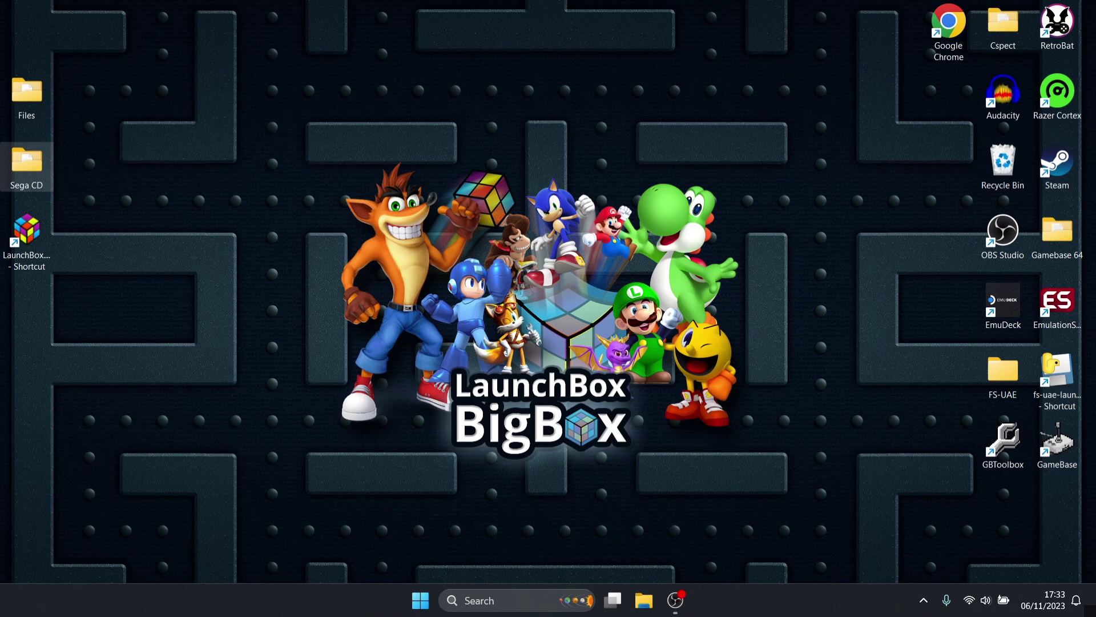
- Switch to File Explorer and browse the C: drive to the user's own profile folder under Users
double_click(27, 163)
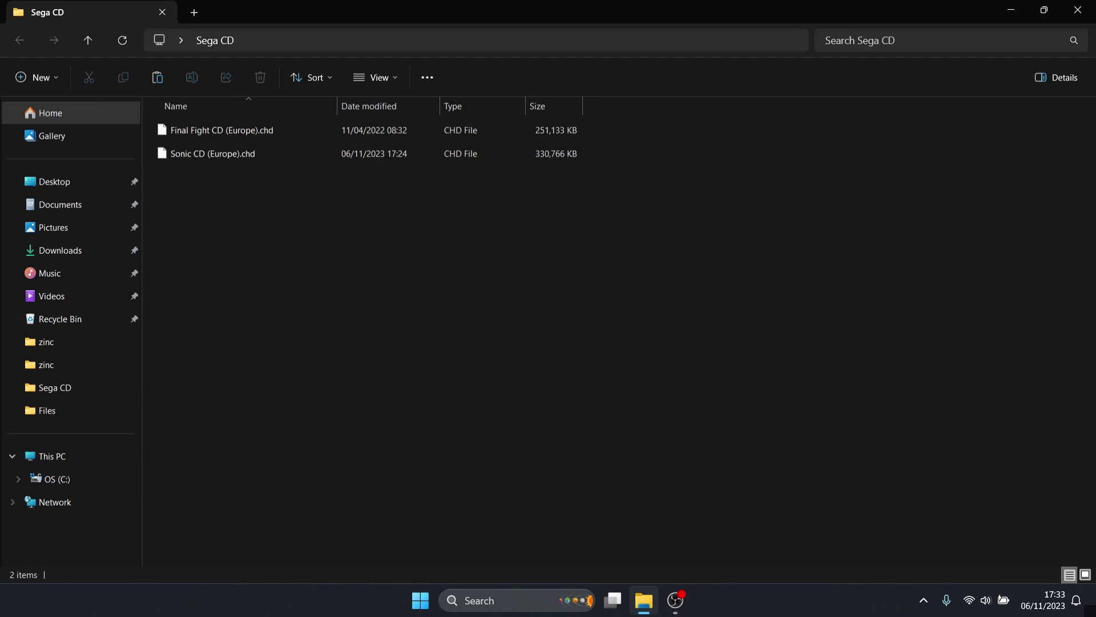
left_click(52, 456)
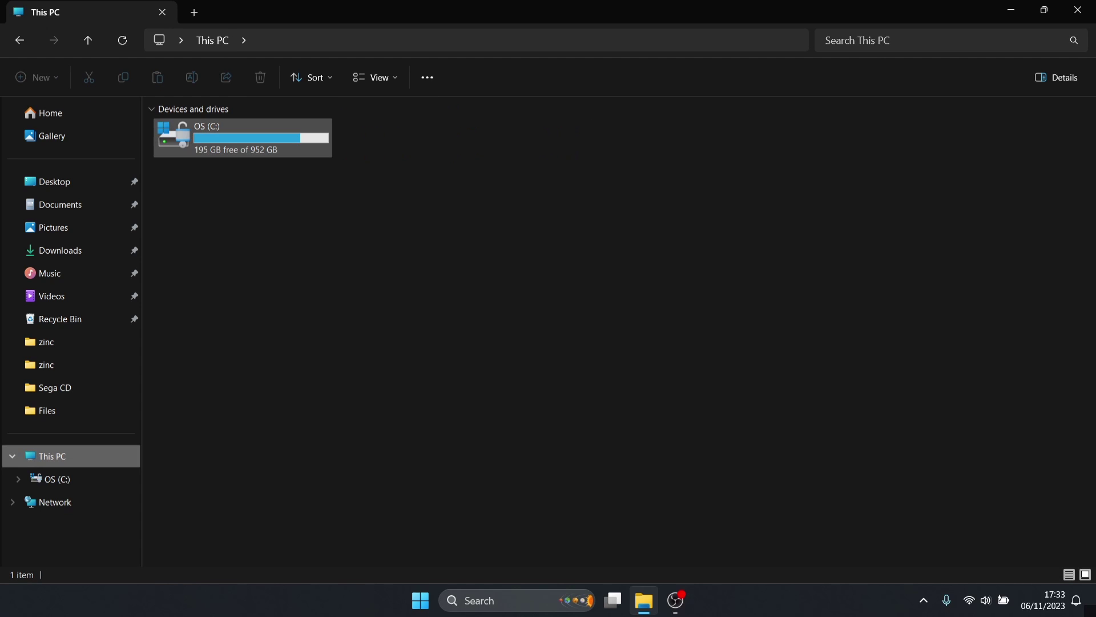
left_click(242, 137)
key("Return")
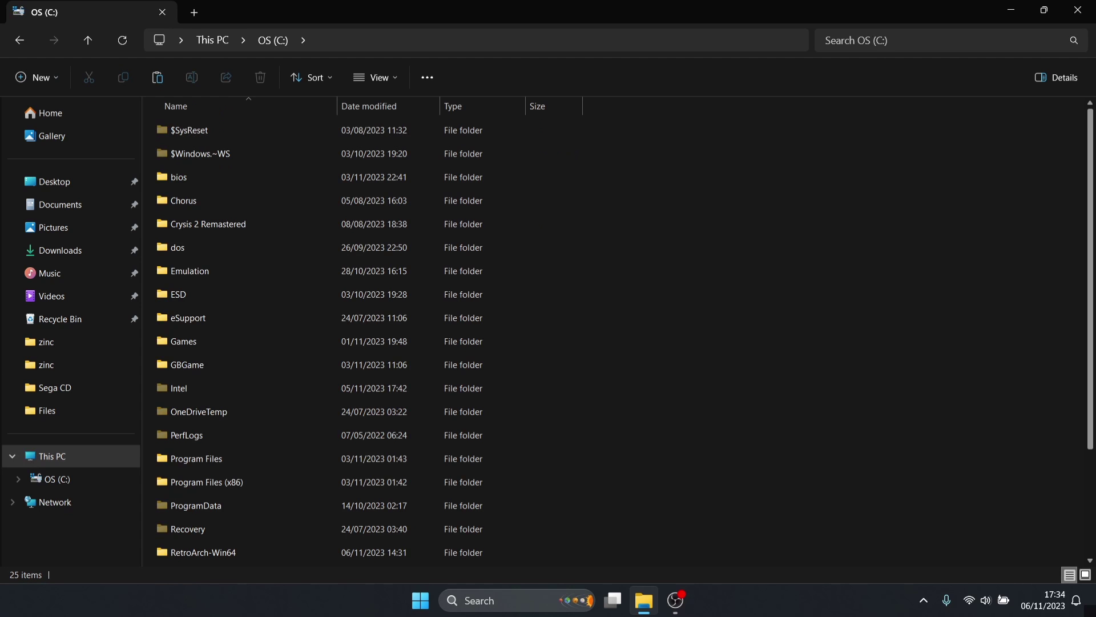
scroll(365, 342, "down", 4)
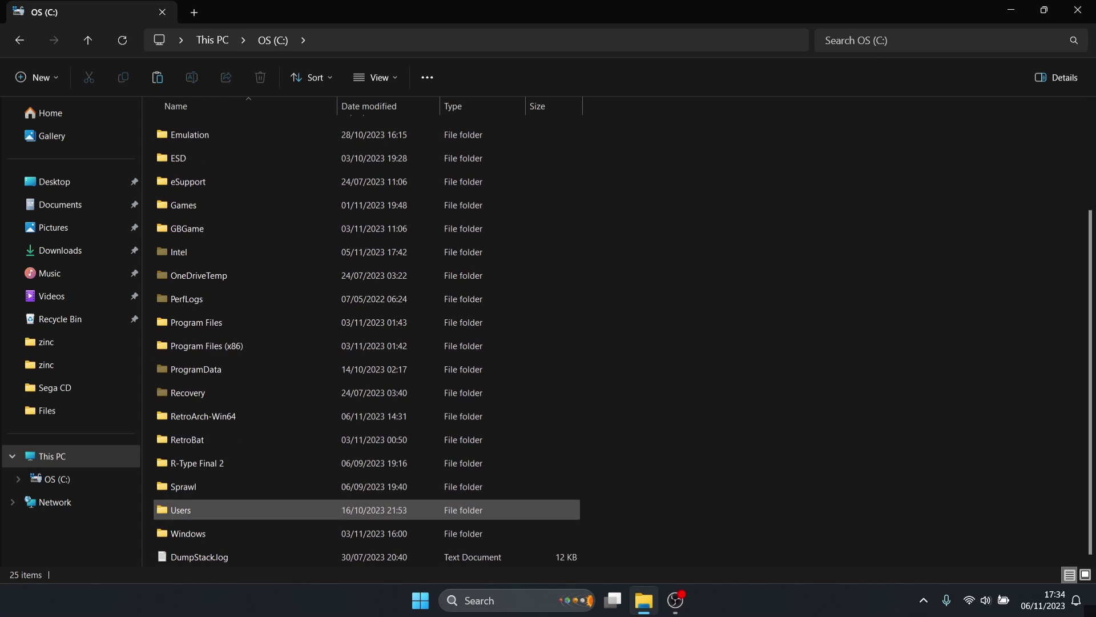
double_click(181, 510)
double_click(180, 153)
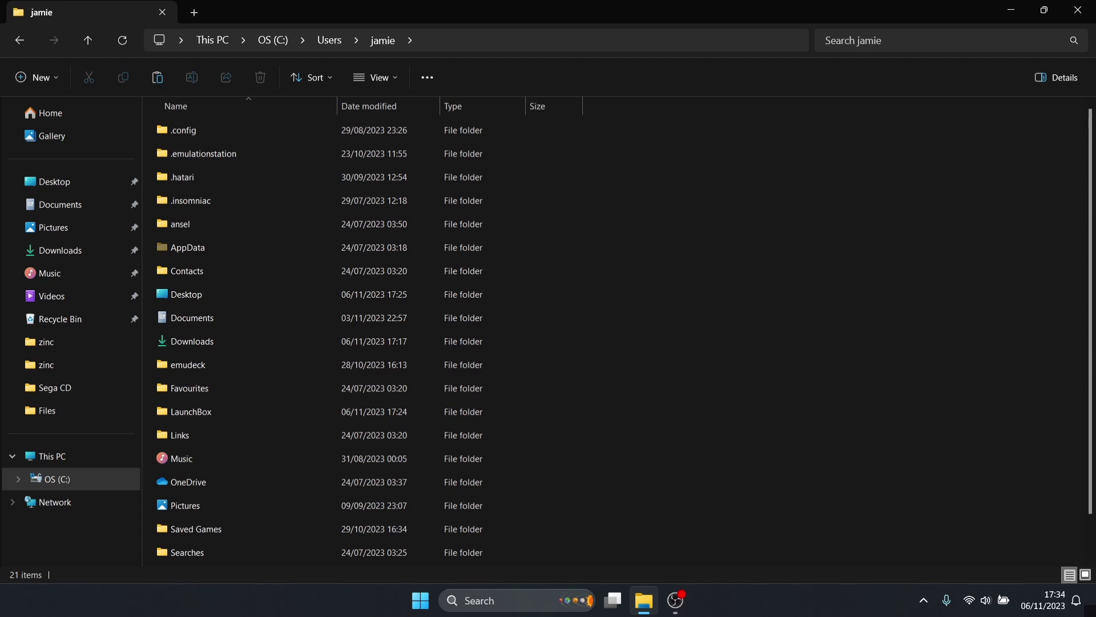
- Open the system folder inside LaunchBox\Emulators\RetroArch
double_click(323, 412)
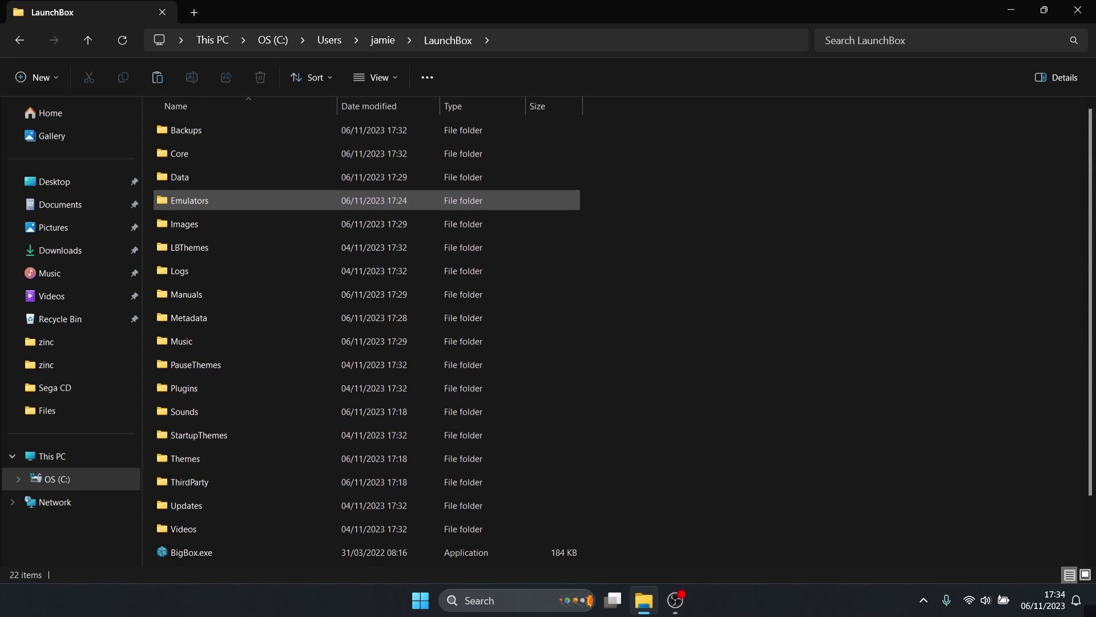
double_click(257, 200)
double_click(257, 130)
scroll(365, 335, "down", 1)
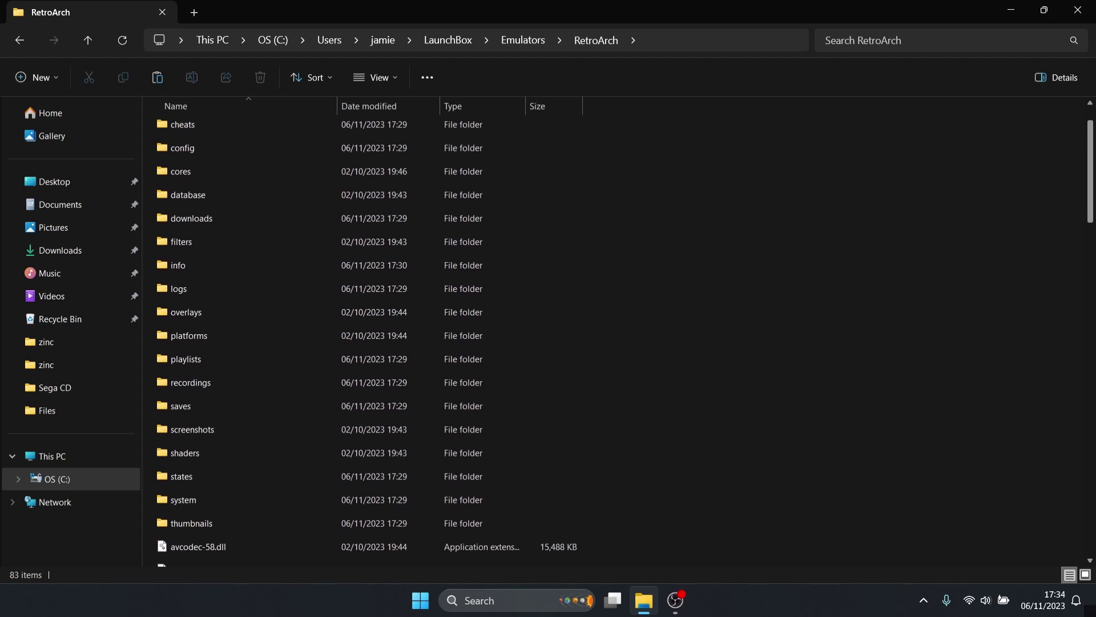
double_click(257, 500)
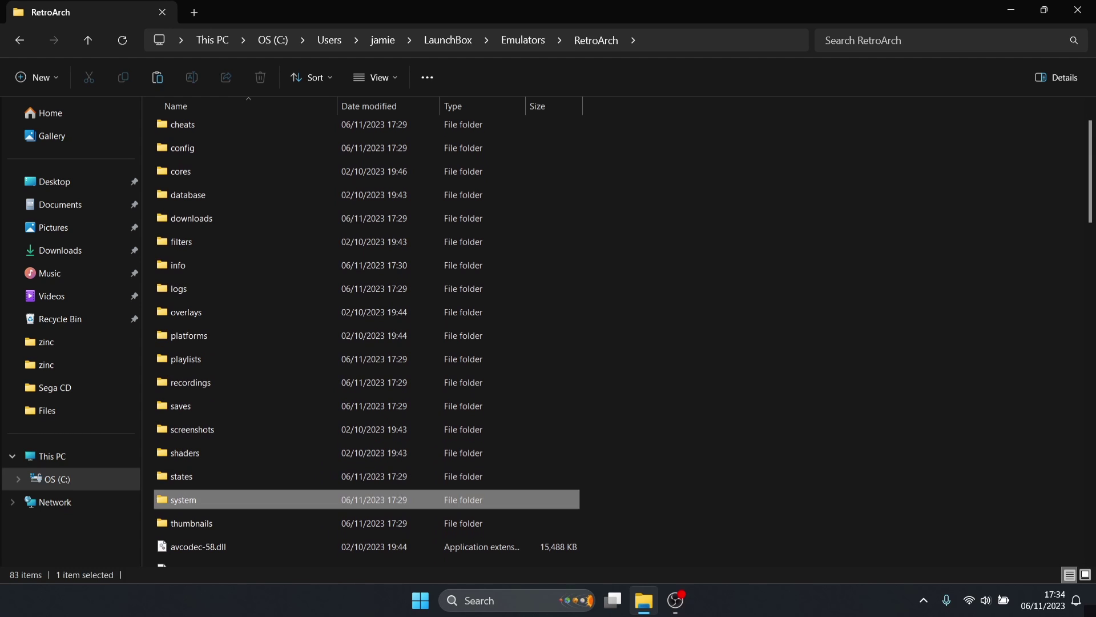
- Move bios_CD_E.bin, bios_CD_J.bin and bios_CD_U.bin from the desktop's Files folder into RetroArch's system folder, replacing the existing copy
left_click(1044, 10)
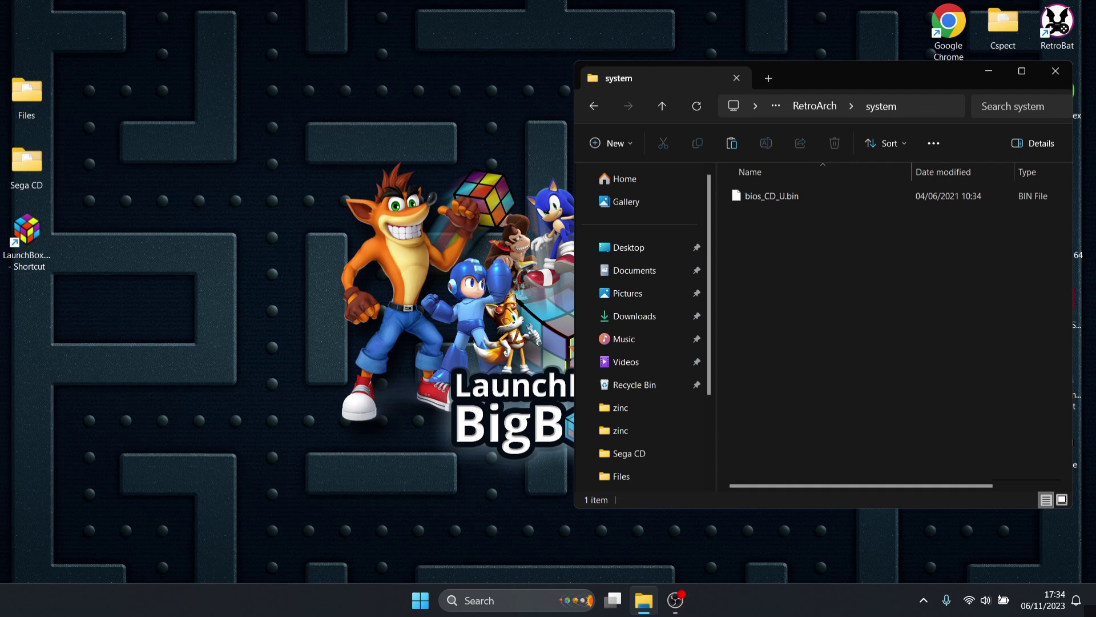
double_click(26, 97)
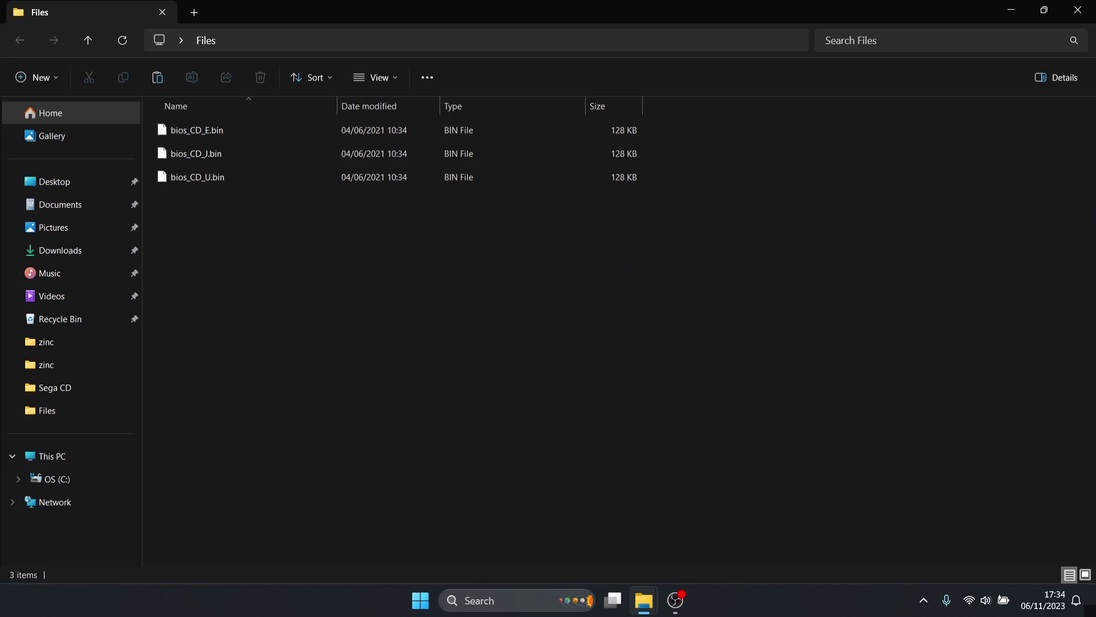
left_click_drag(486, 292, 342, 123)
left_click(1043, 10)
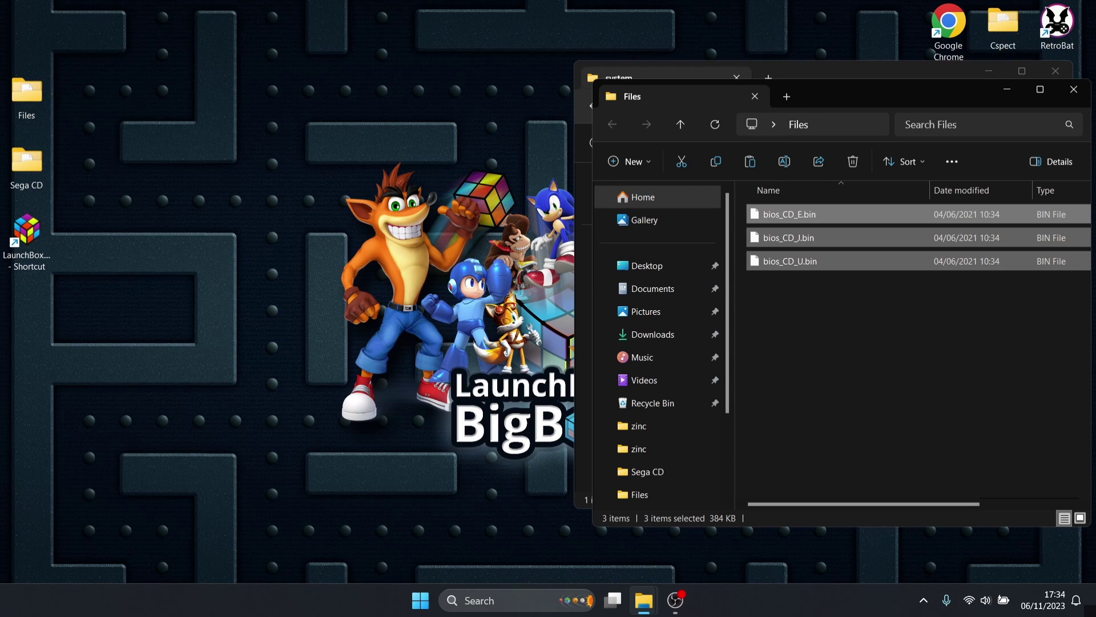
left_click_drag(828, 98, 273, 109)
left_click_drag(220, 255, 850, 257)
left_click(302, 225)
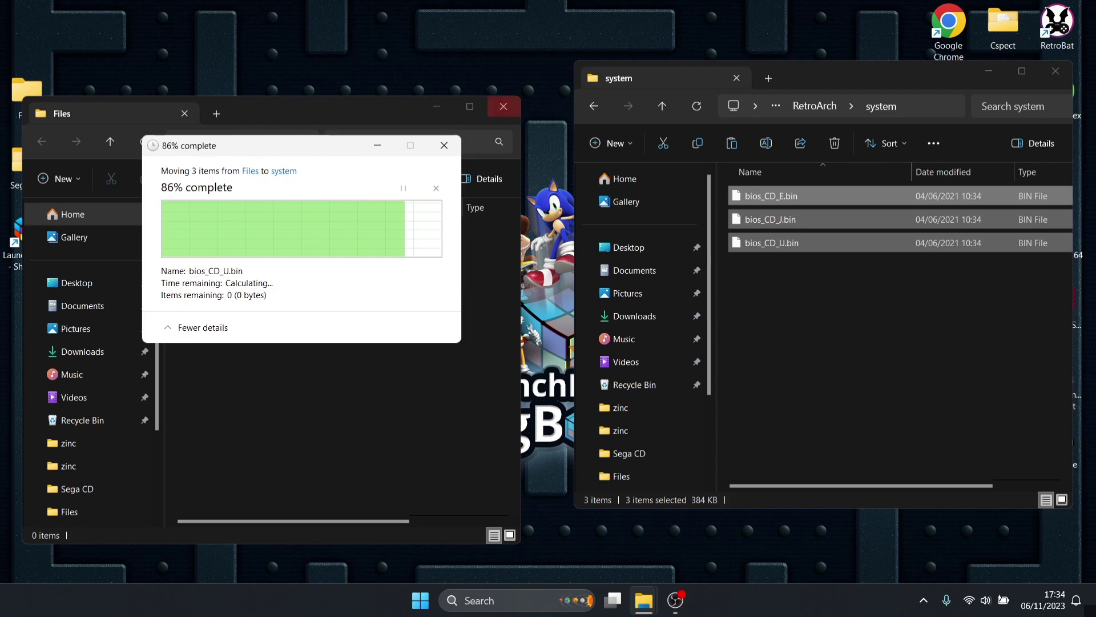
left_click(503, 106)
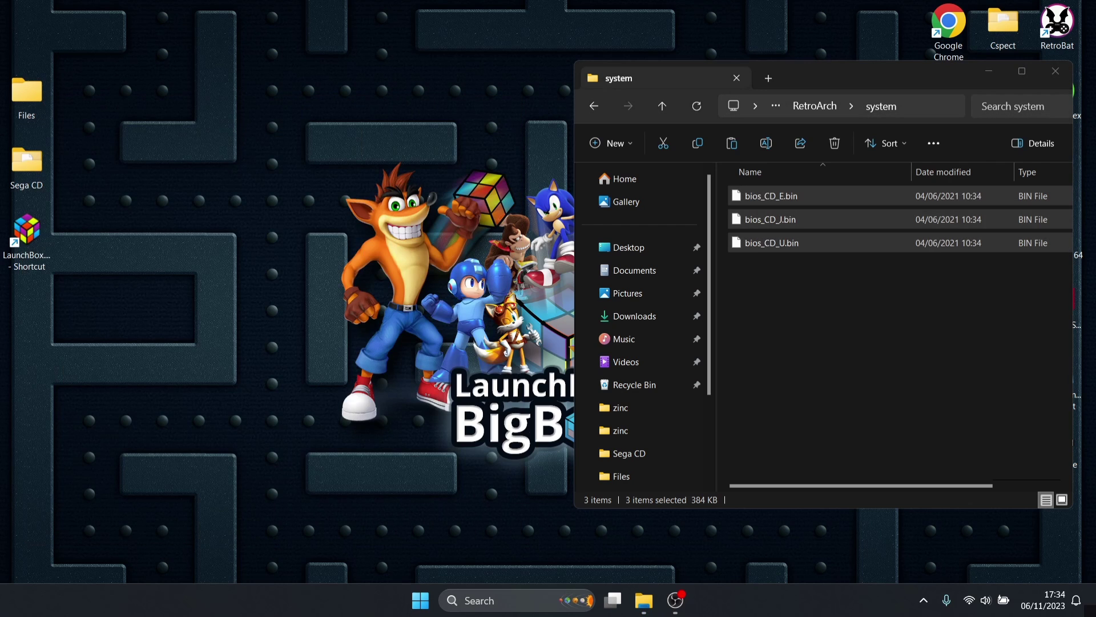
- Reopen LaunchBox, dismissing its welcome window, and start Final Fight CD from the Sega CD games
double_click(26, 231)
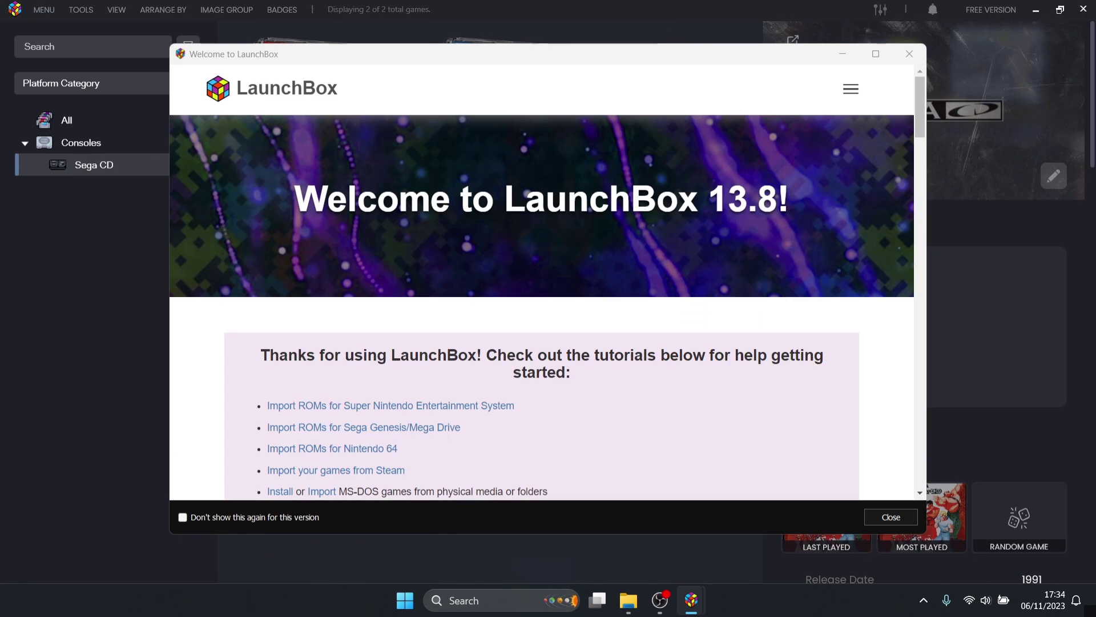
left_click(909, 54)
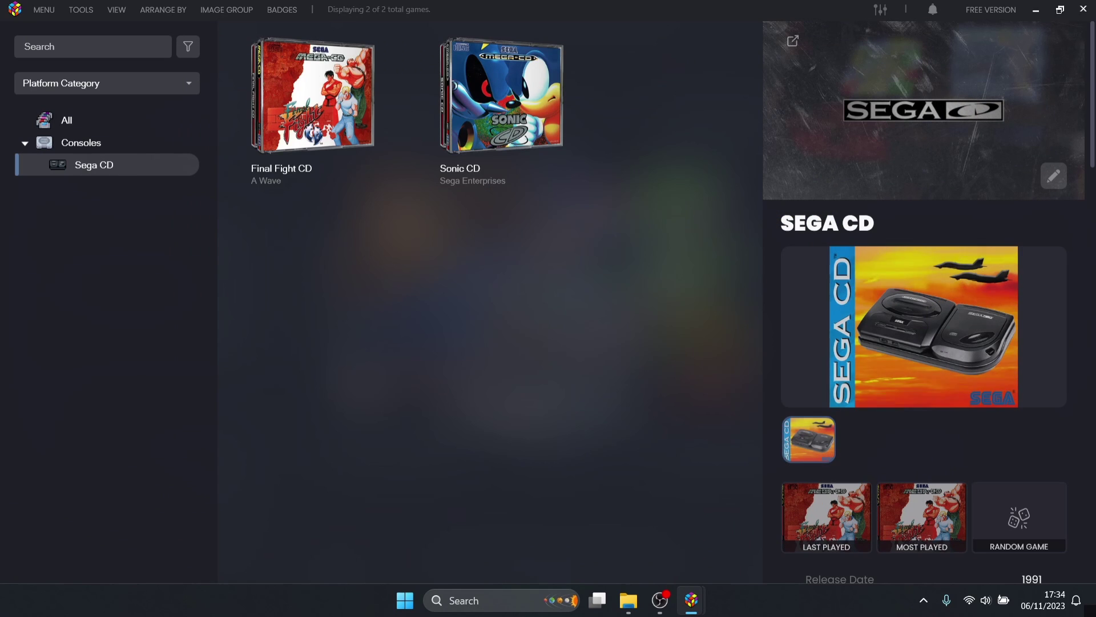
key("Left")
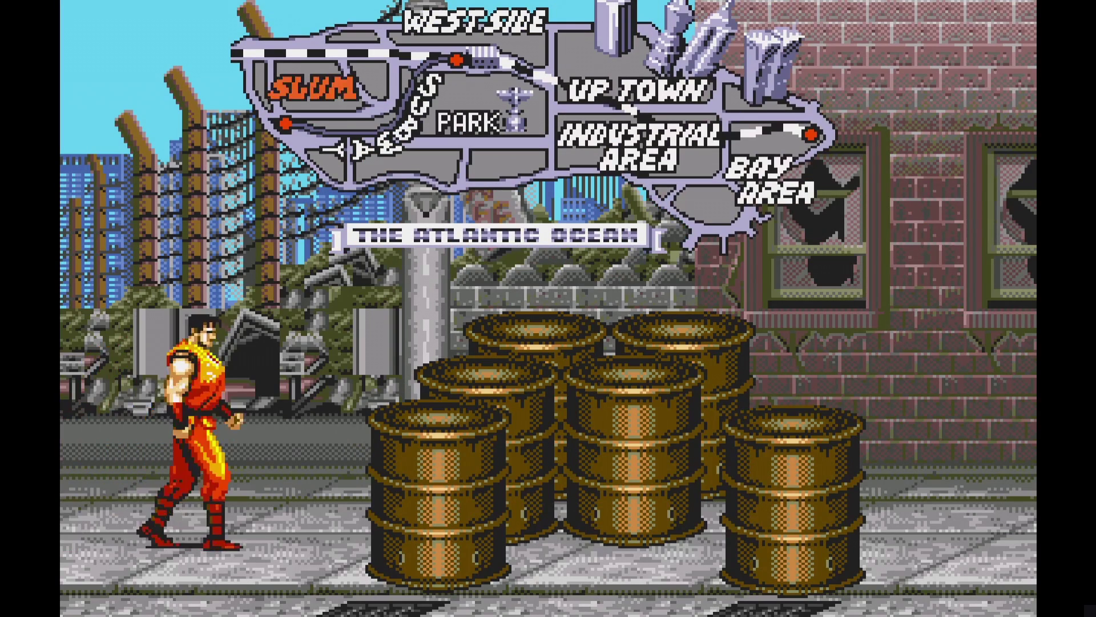
- Turn on Integer Scale in RetroArch's video scaling settings while the game is running
key("F1")
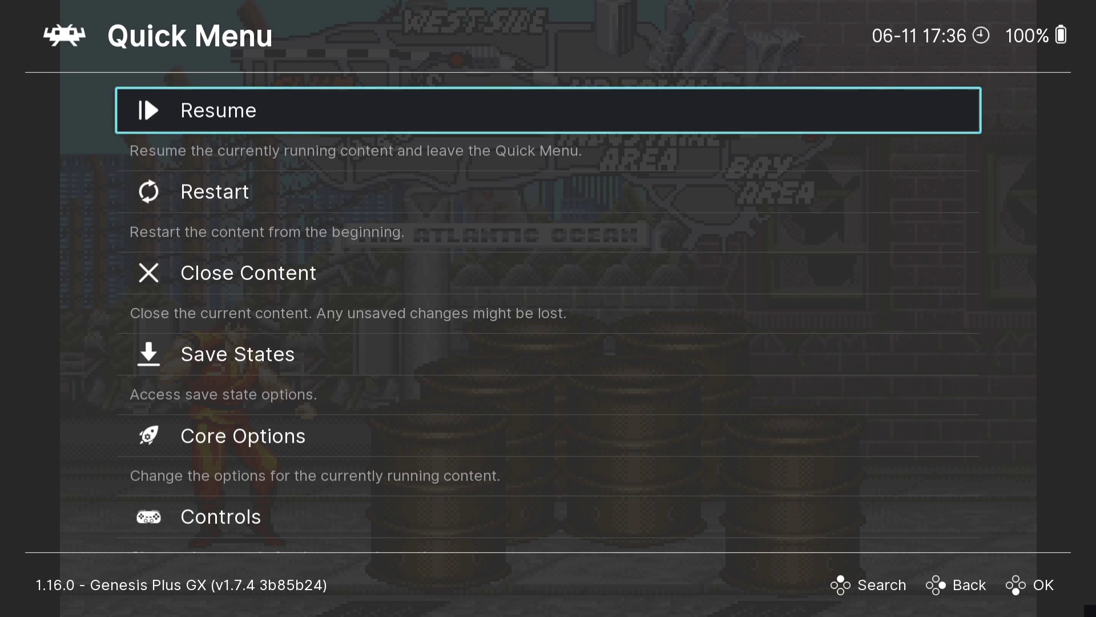
key("BackSpace")
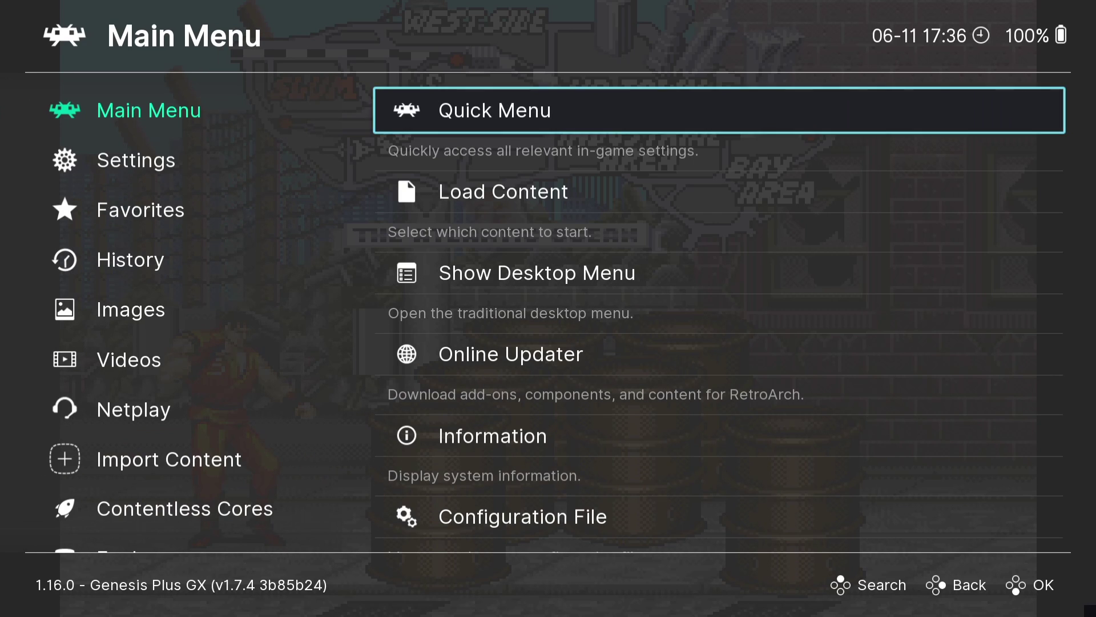
key("Down")
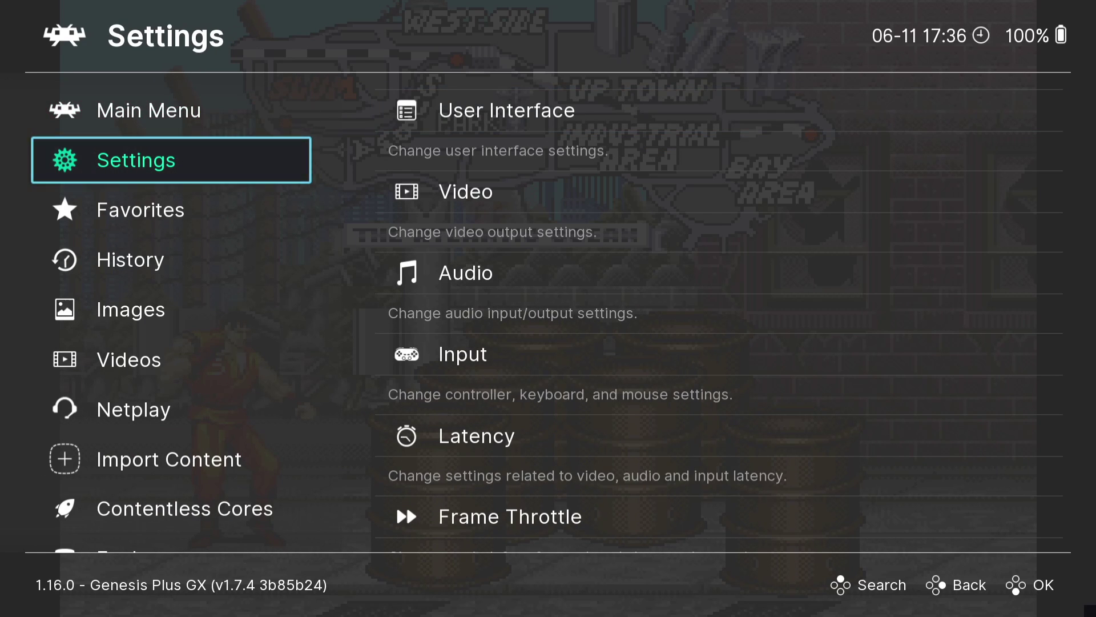
key("Right")
key("Down")
key("Return")
key("Down")
key("Return")
key("Return")
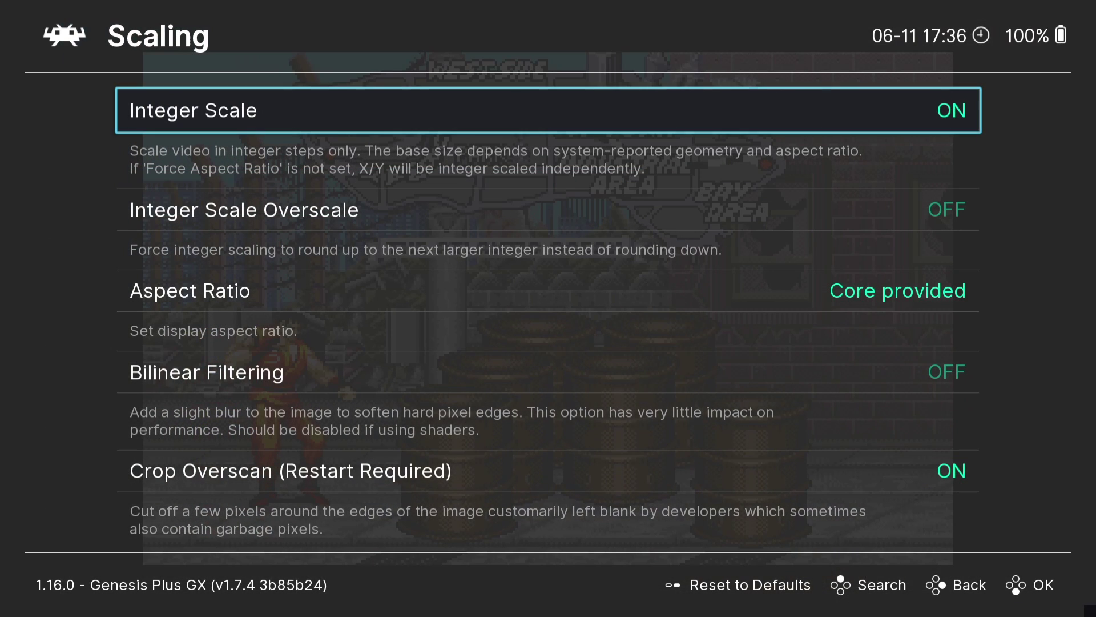
- Set the display aspect ratio to Full
key("Down")
key("Down")
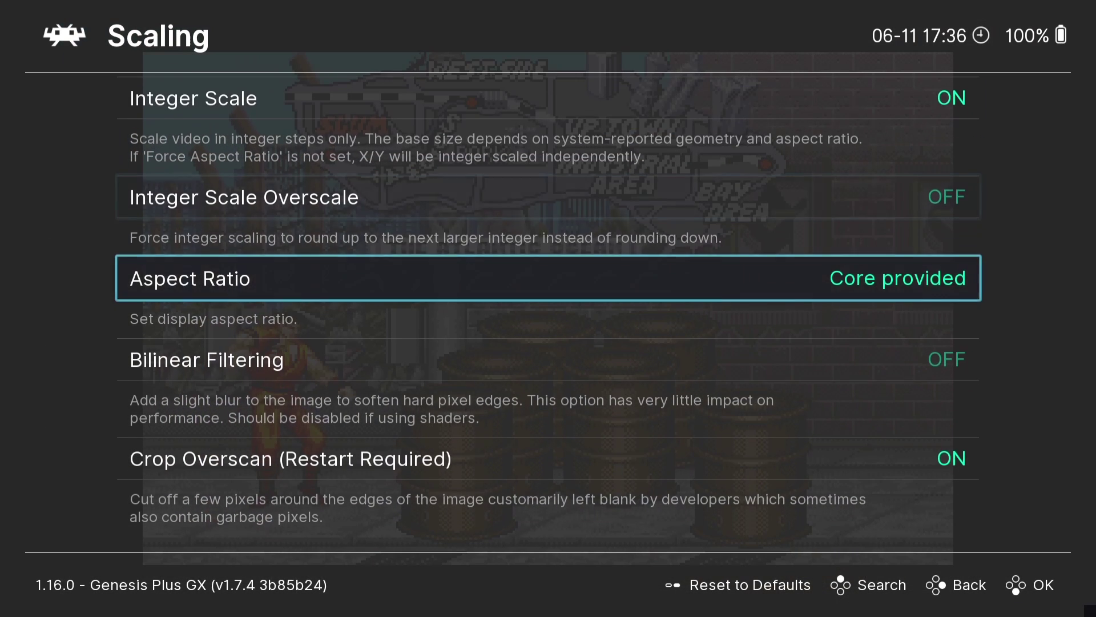
key("Return")
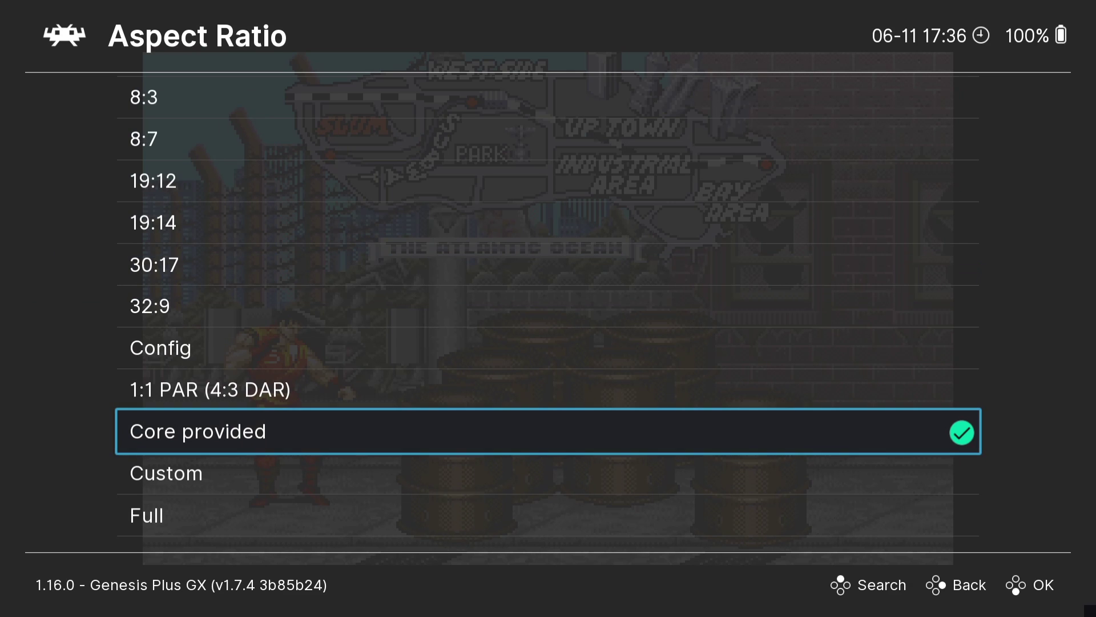
key("Down")
key("Down")
key("Return")
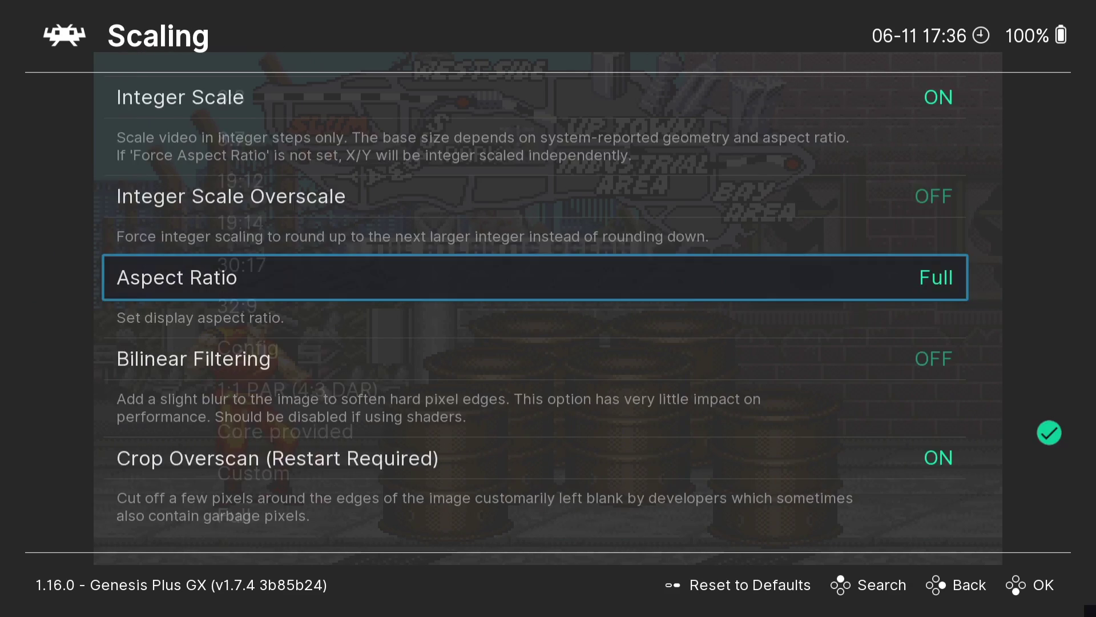
- Set the display aspect ratio to 4:3
key("Return")
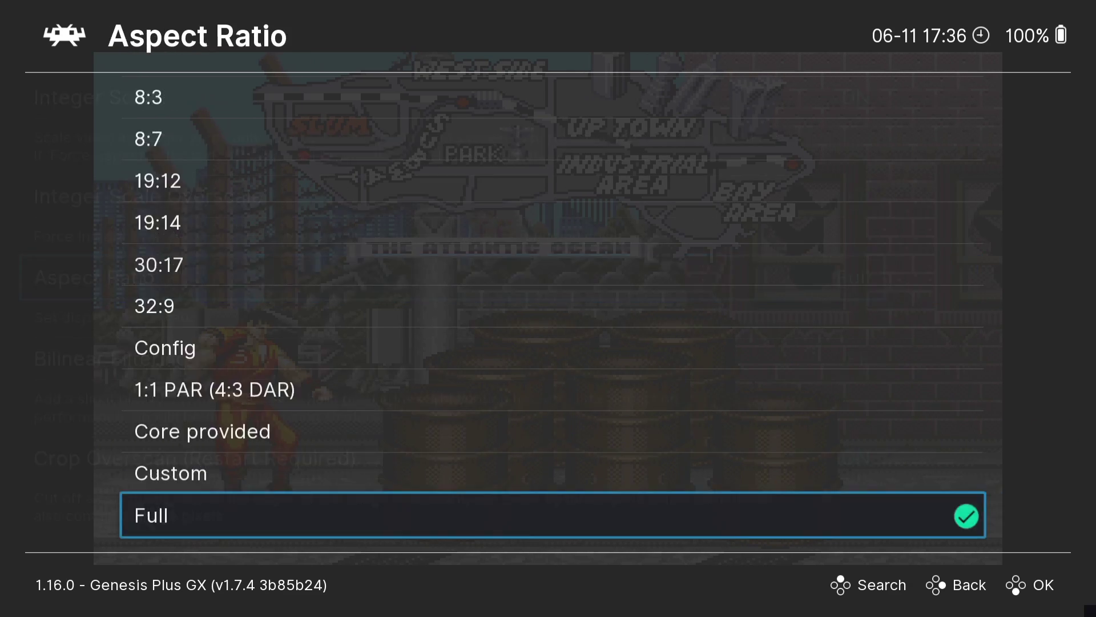
key("Down")
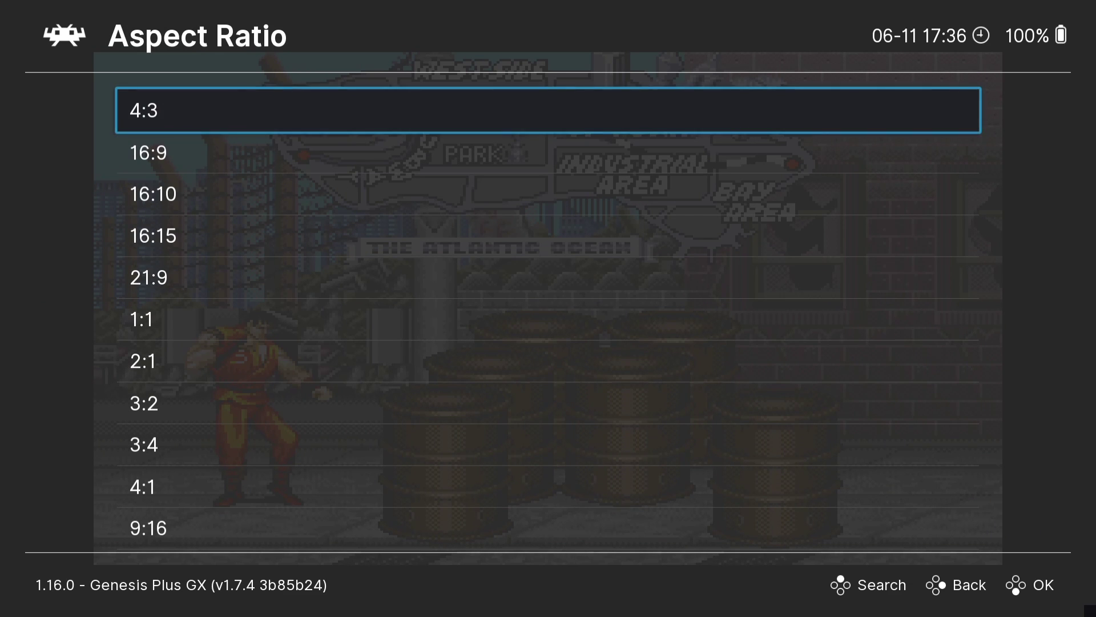
key("Return")
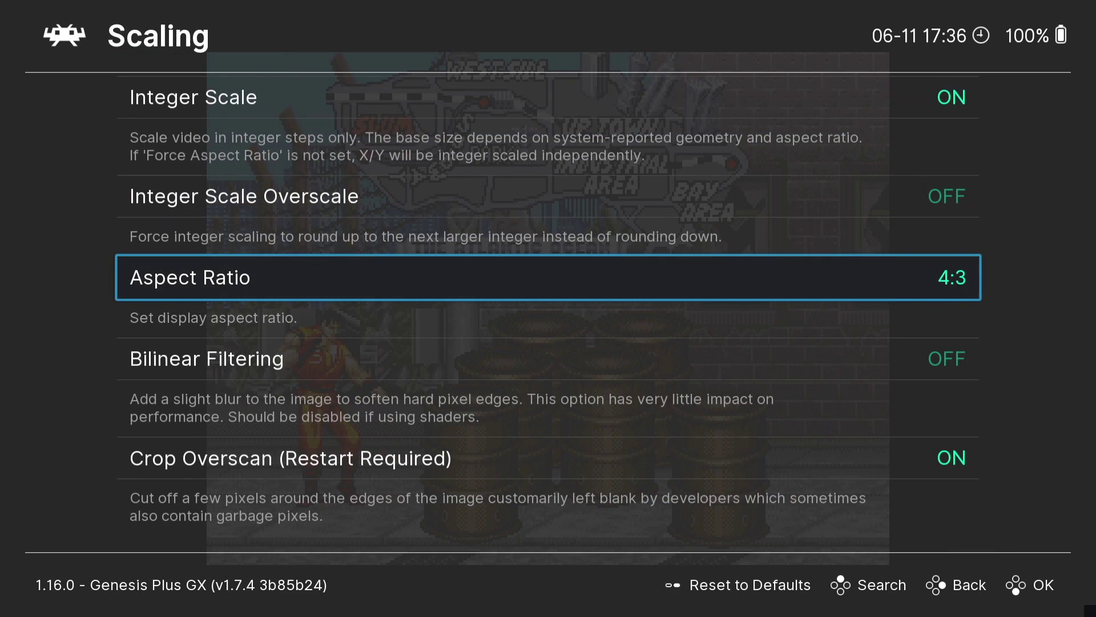
- Turn on Bilinear Filtering and resume the running game from the Quick Menu
key("Down")
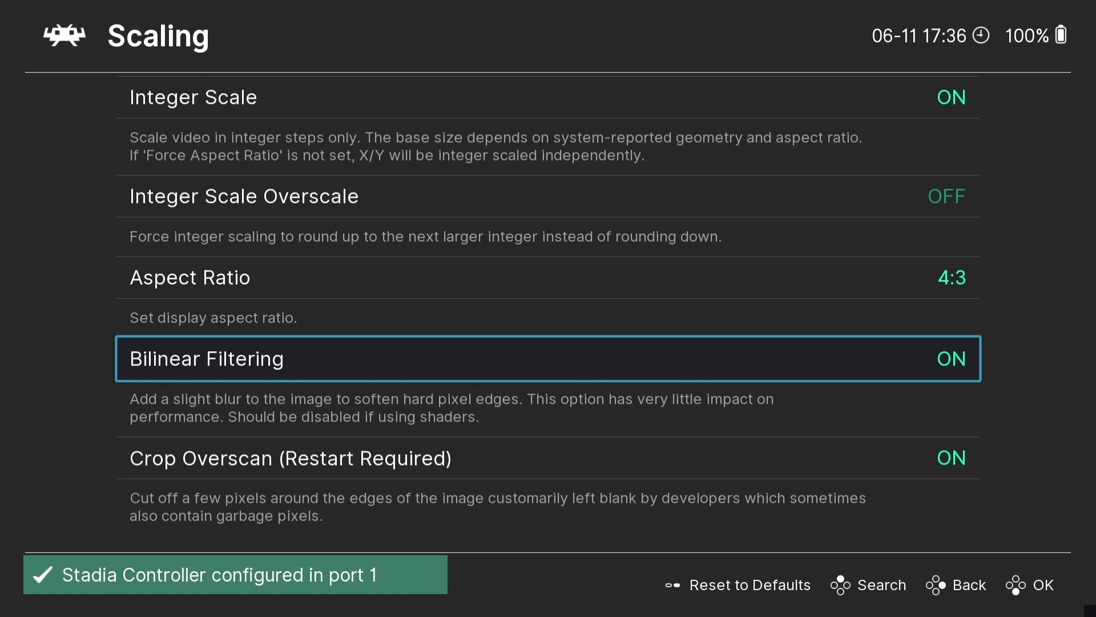
key("BackSpace")
key("BackSpace")
key("BackSpace")
key("BackSpace")
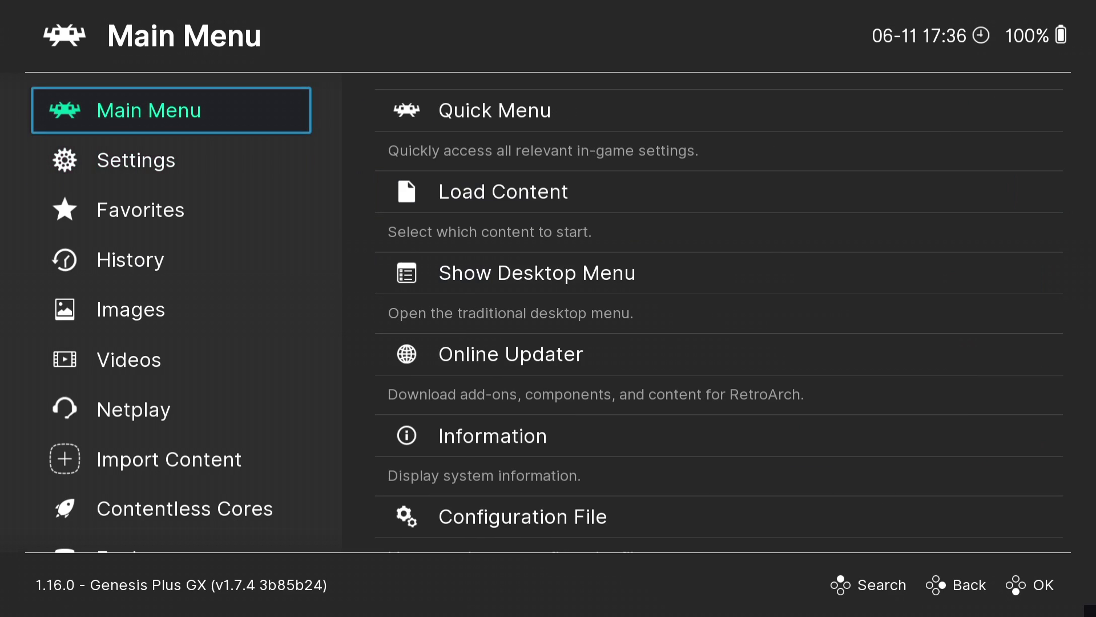
key("Right")
key("Return")
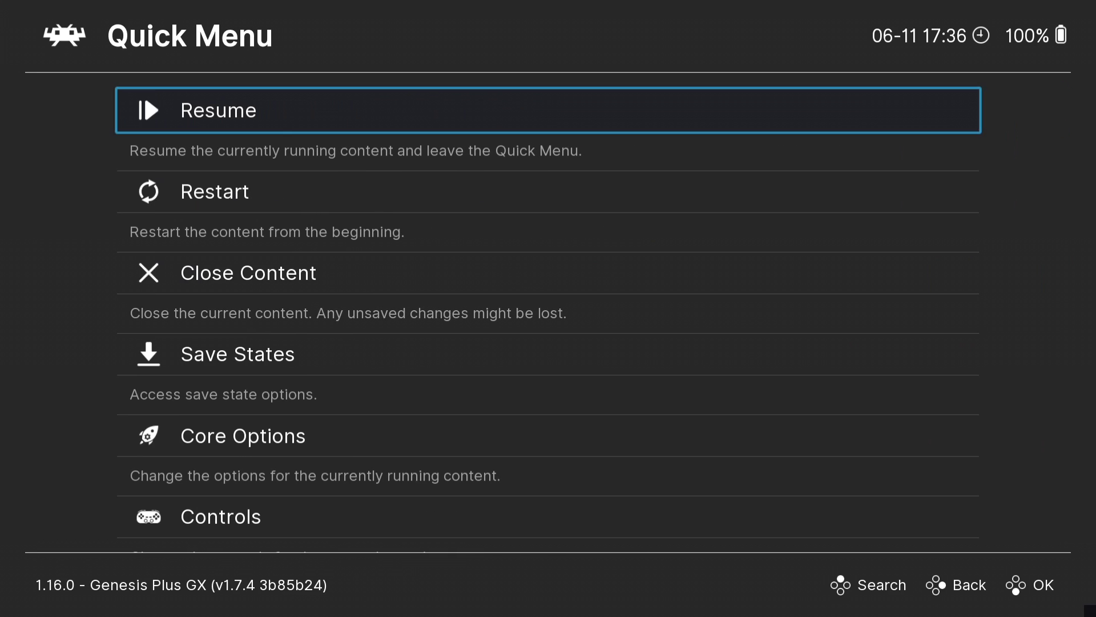
key("Return")
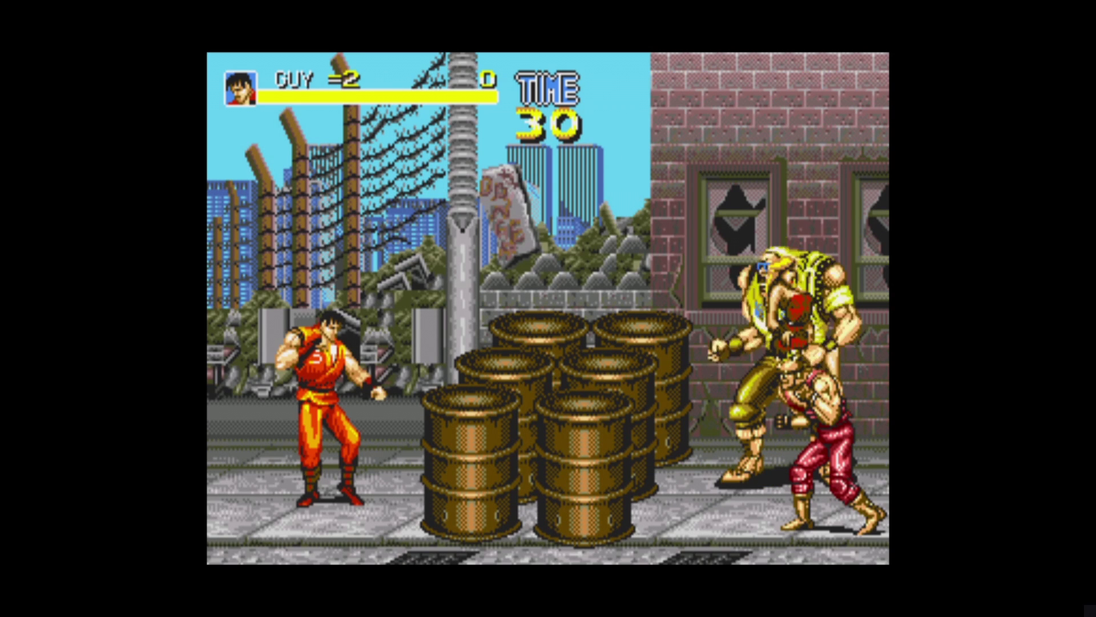
- Play as Guy, smashing the street barrels and advancing along the brick building to fight the enemy
key("Right")
key("x")
key("z")
key("x")
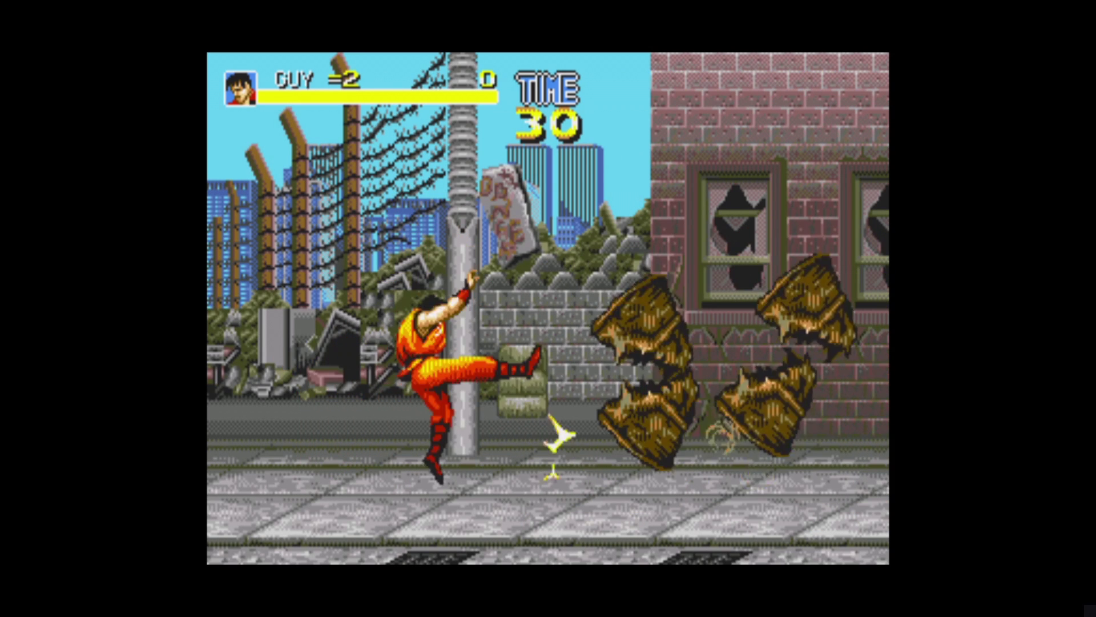
key("z")
key("Right")
key("x")
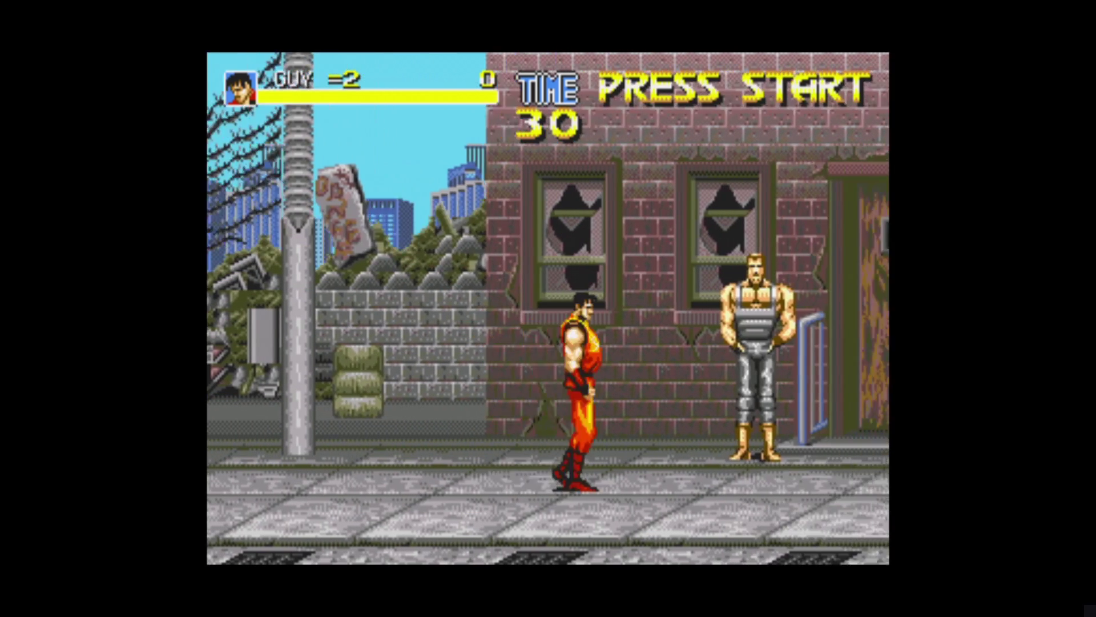
key("x")
- Pause the game and save its state to slot 0
key("F1")
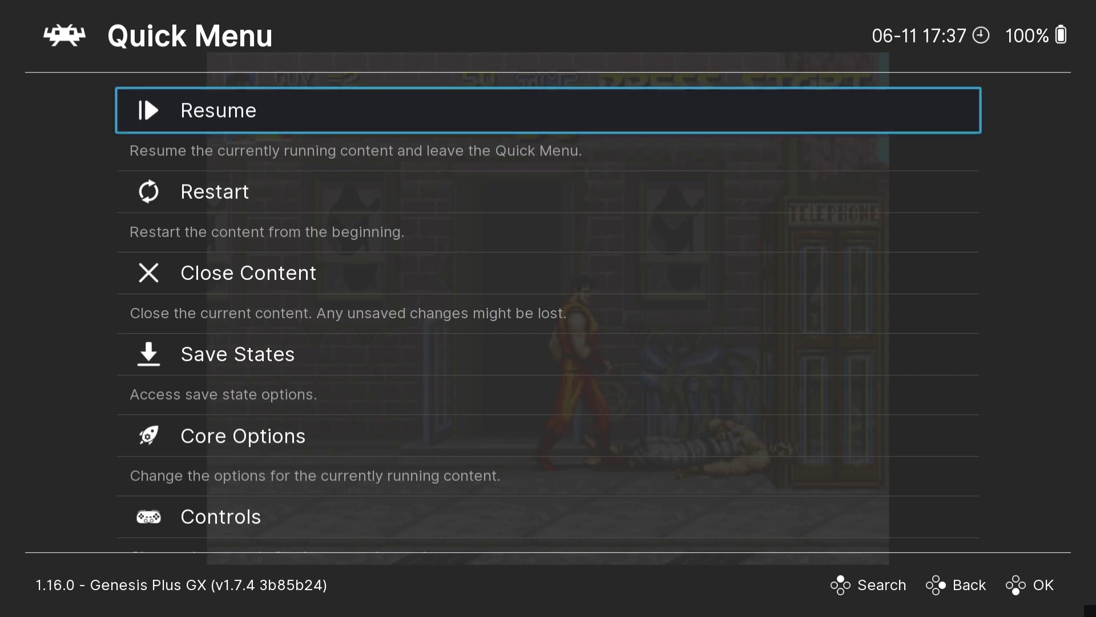
key("Down")
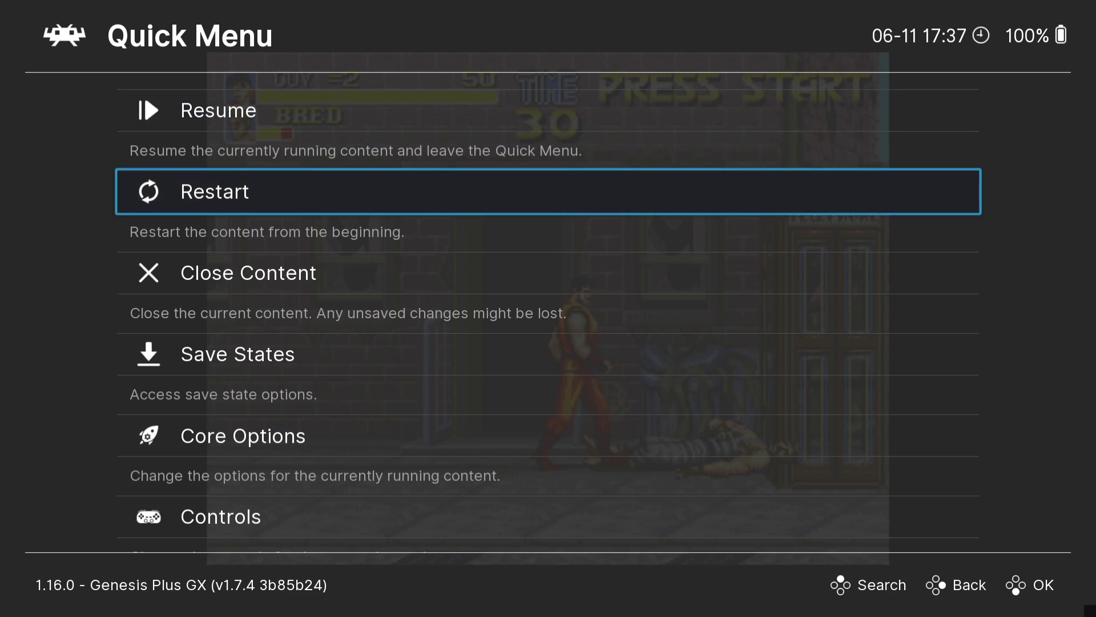
key("Down")
key("Down")
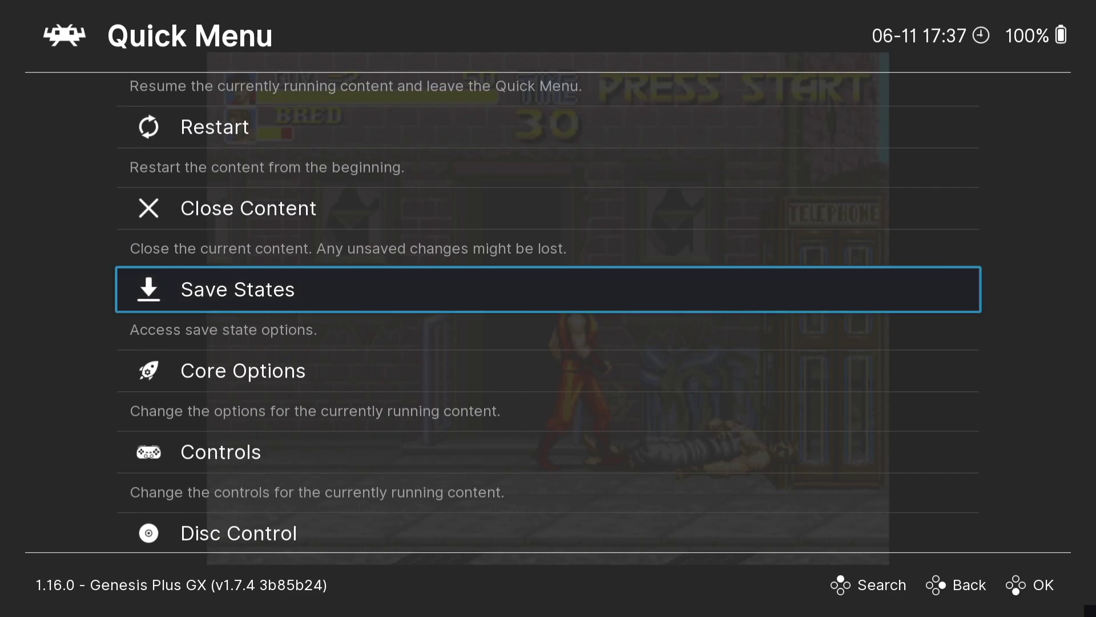
key("Return")
key("Down")
key("Up")
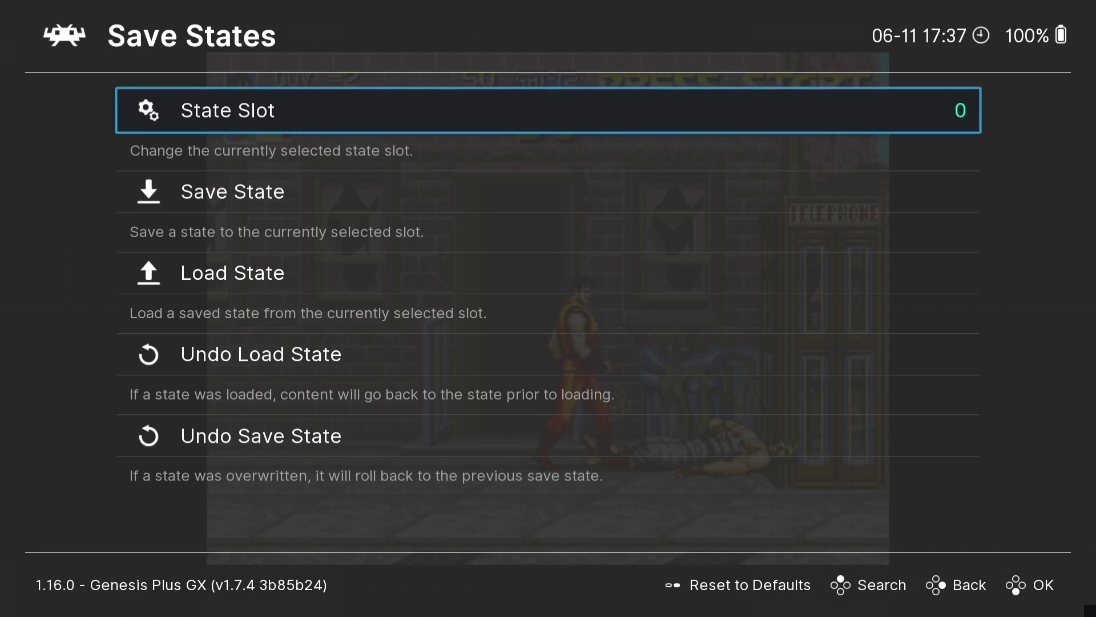
key("Down")
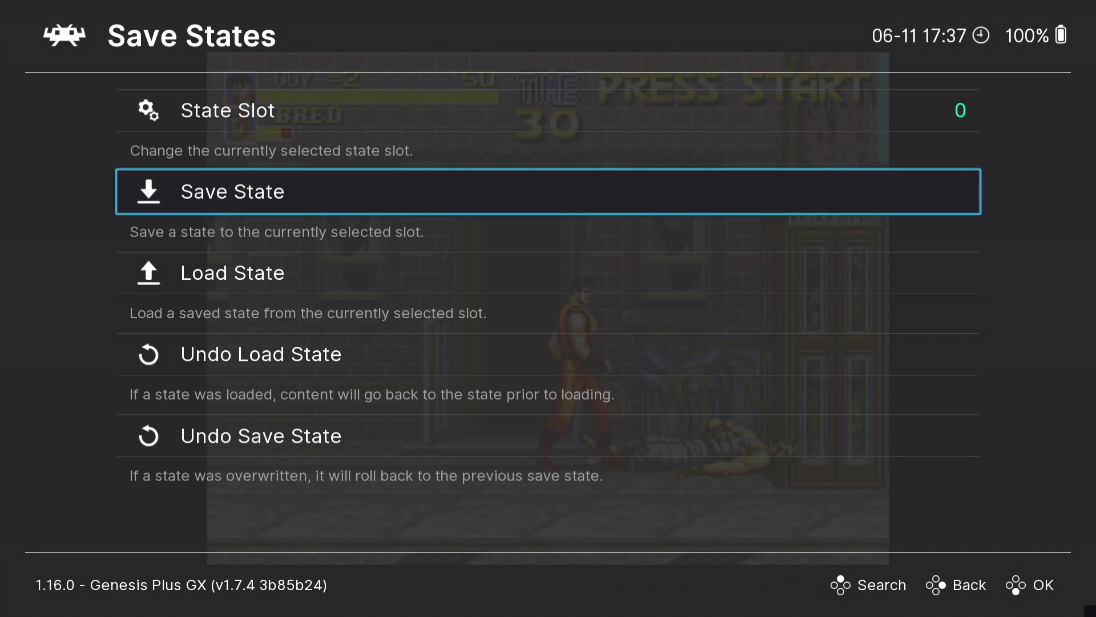
key("Return")
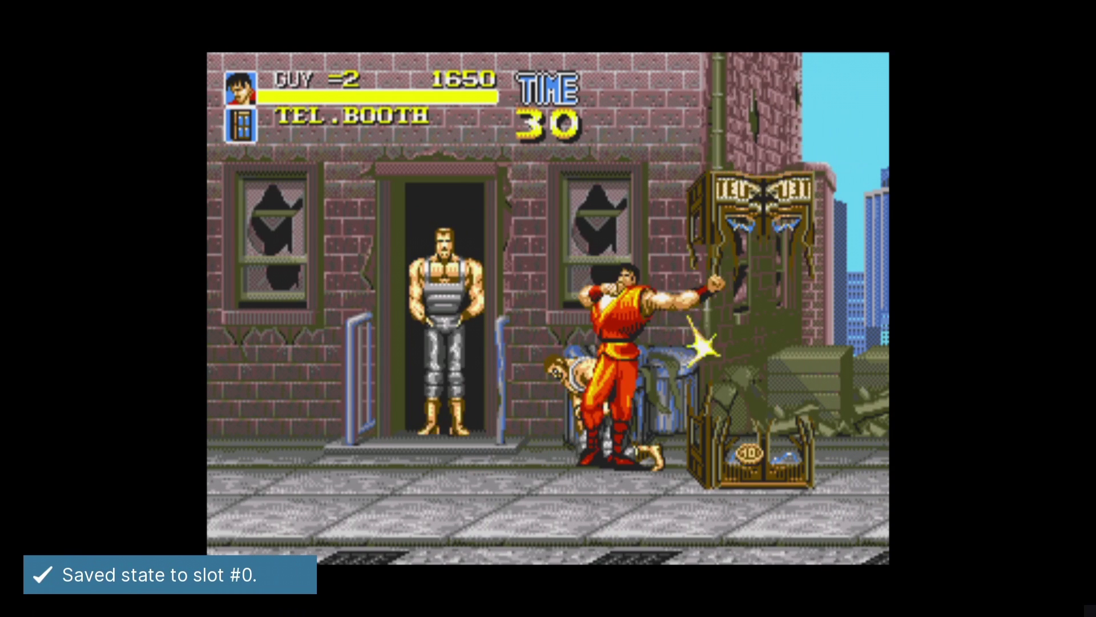
- Continue playing as Guy, breaking the telephone booth and fighting the enemies near the doorway
key("z+x")
key("Right")
key("Right")
key("a")
key("Left")
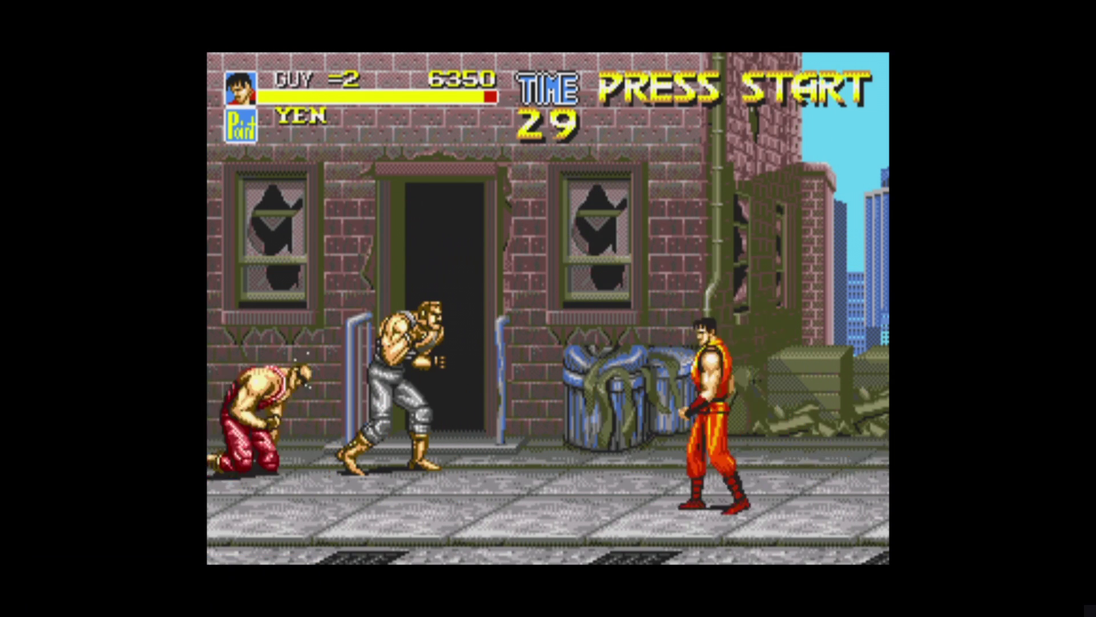
key("Left")
key("a")
key("a")
key("a")
key("a")
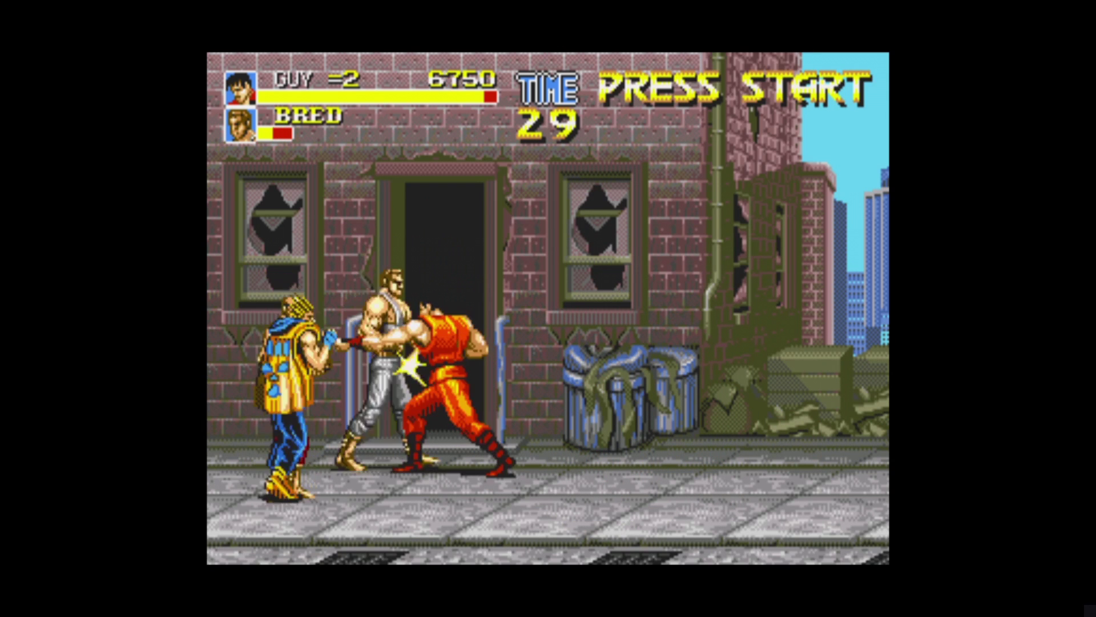
key("z+x")
key("Down")
key("Right")
- Load the saved game state from slot 0
key("F1")
key("Down")
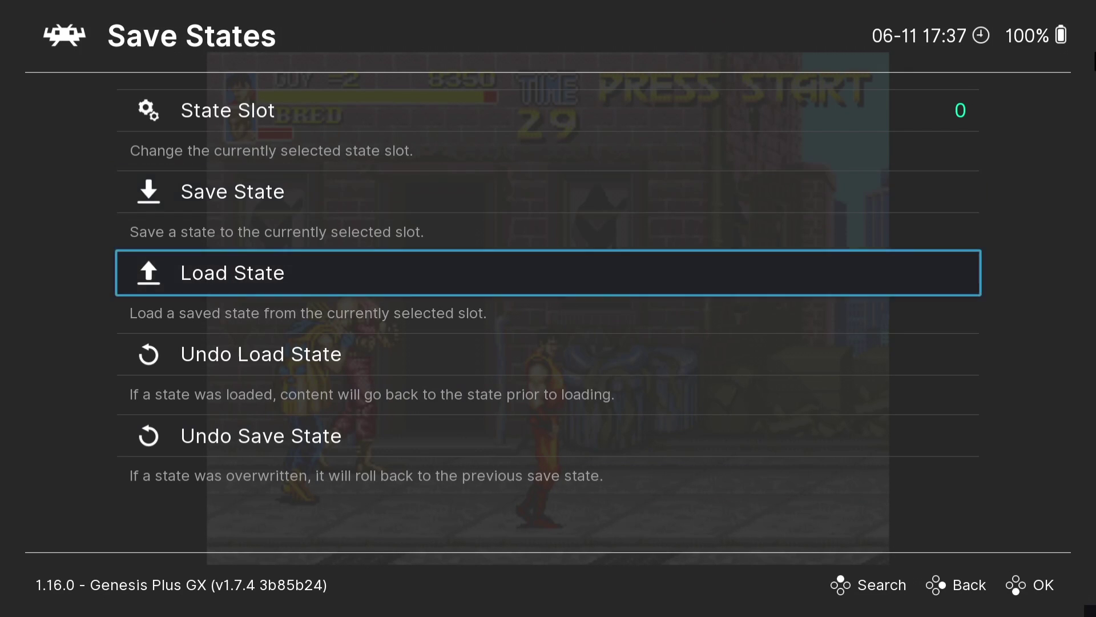
key("Return")
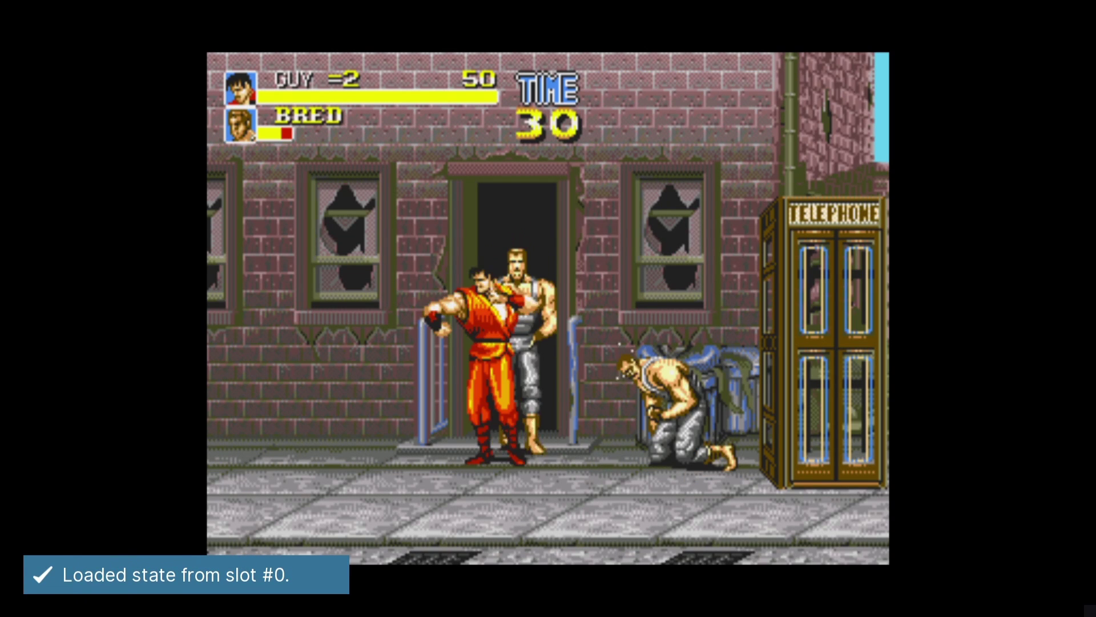
- Fight the enemies beside the telephone booth from the loaded state and bring the RetroArch menu back up
key("Down")
key("Left")
key("Up")
key("Right")
key("z")
key("z")
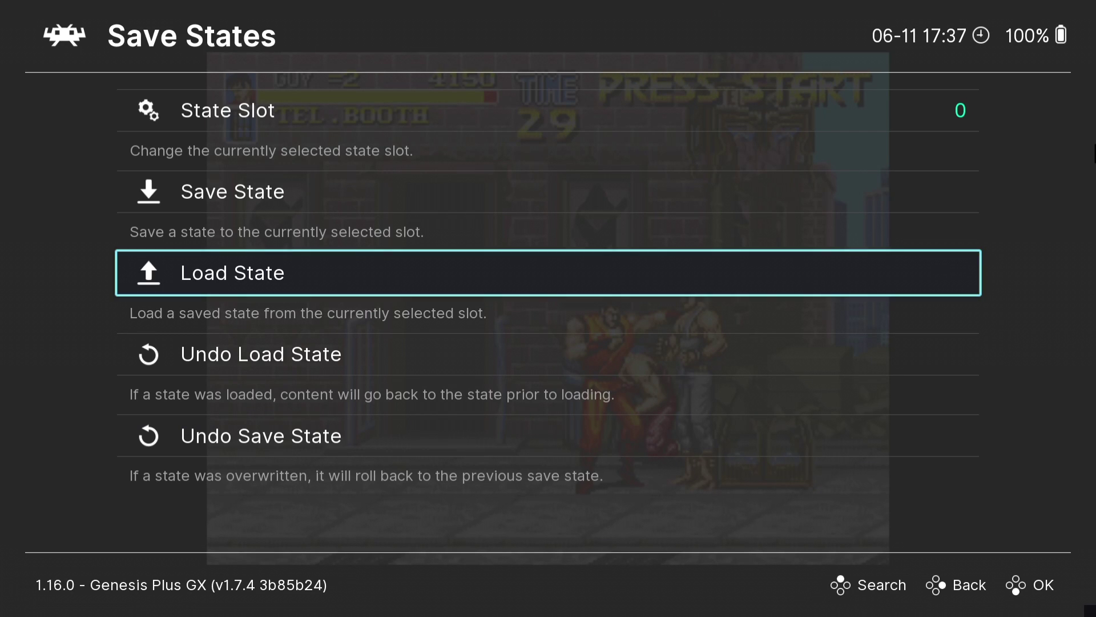
- Turn on Display Overlay in the game's On-Screen Overlay options
key("BackSpace")
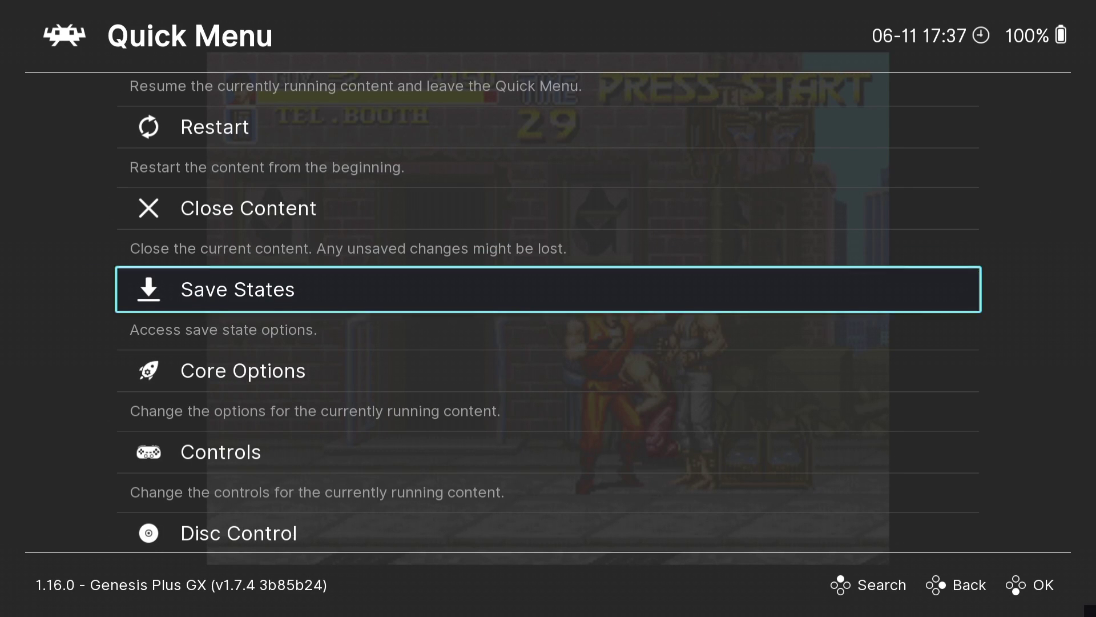
key("Down")
key("Down")
key("Down")
key("Down")
key("Down")
key("Down")
key("Down")
key("Down")
key("Down")
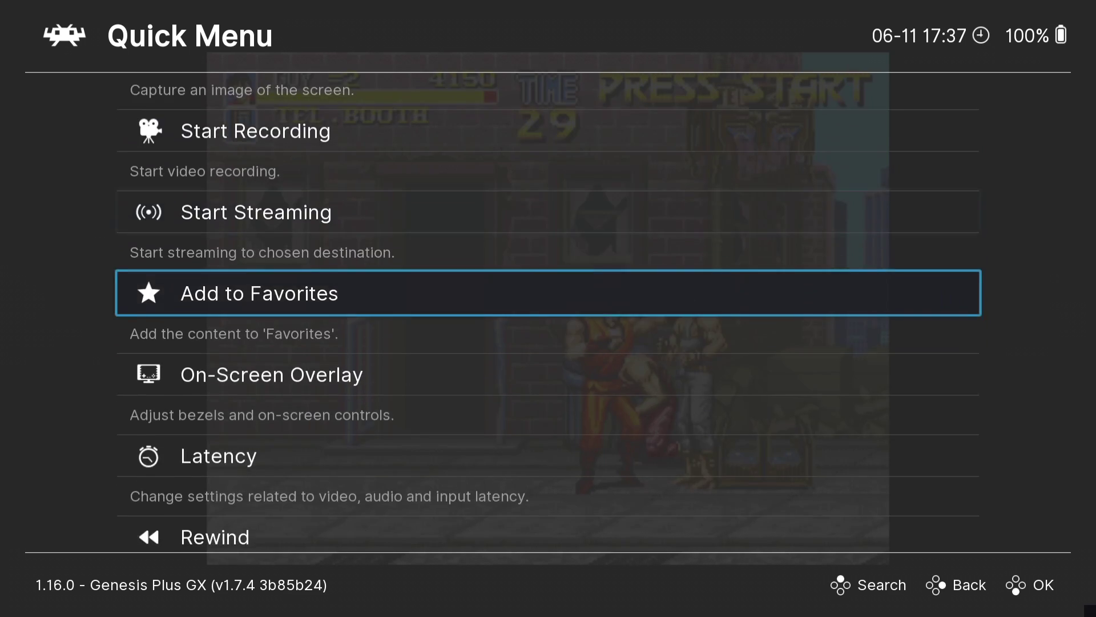
key("Up")
key("Return")
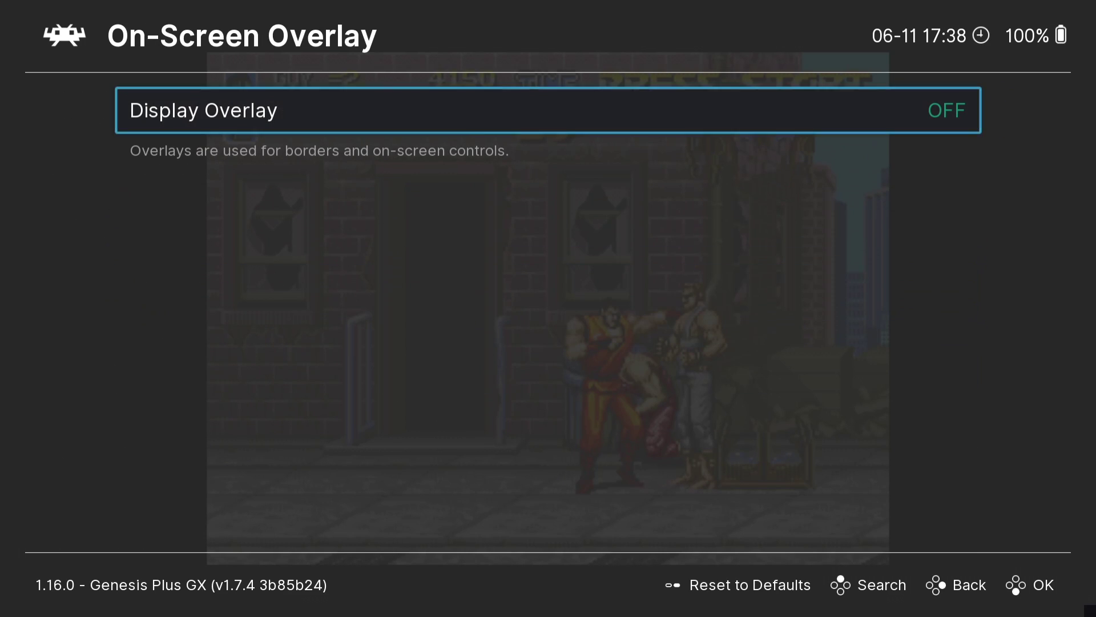
key("Return")
- Browse the overlay presets to RetroArch's overlays\borders folder
key("Down")
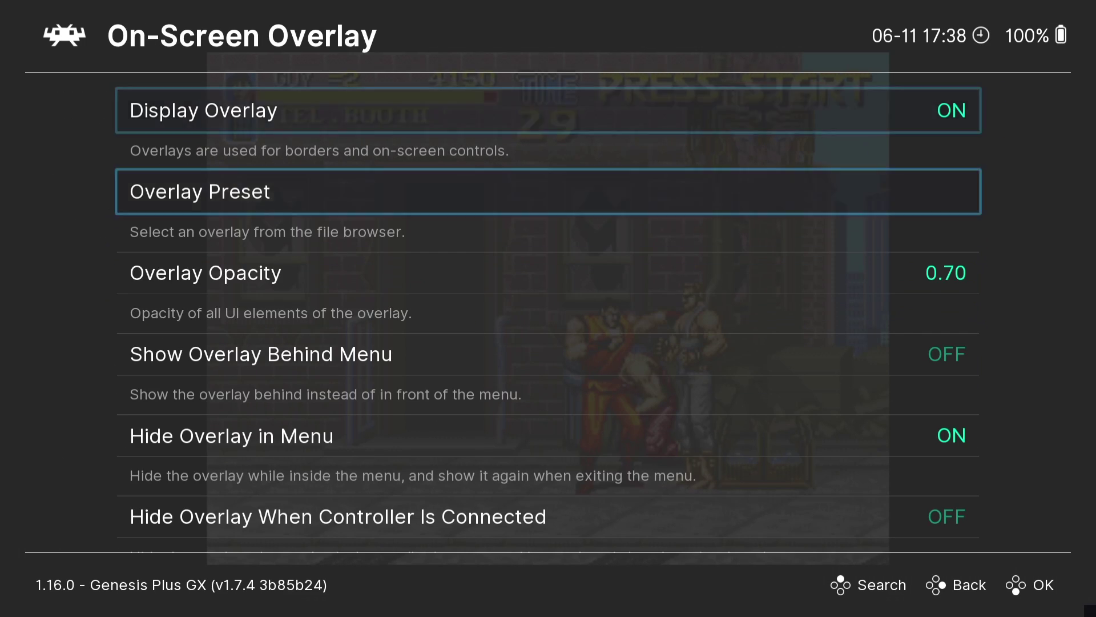
key("Return")
key("Down")
key("Return")
key("Down")
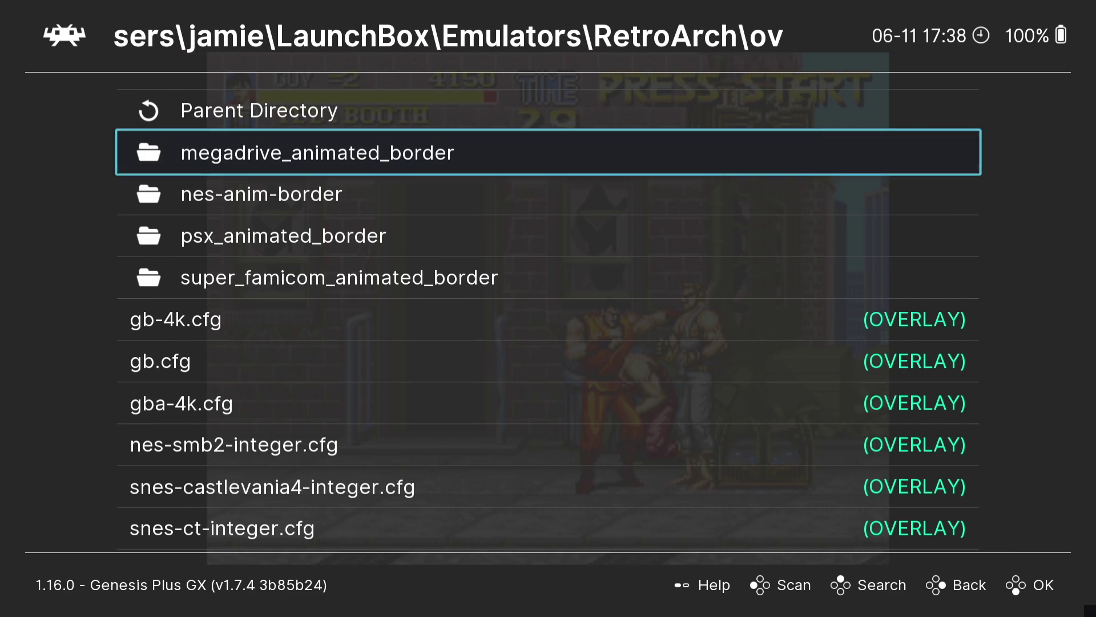
- Look through the border overlays available in the borders folder, from the animated border folders to the last preset file
key("Down")
key("Down")
key("Down")
key("Down")
key("Down")
key("Down")
key("Down")
key("Down")
key("Down")
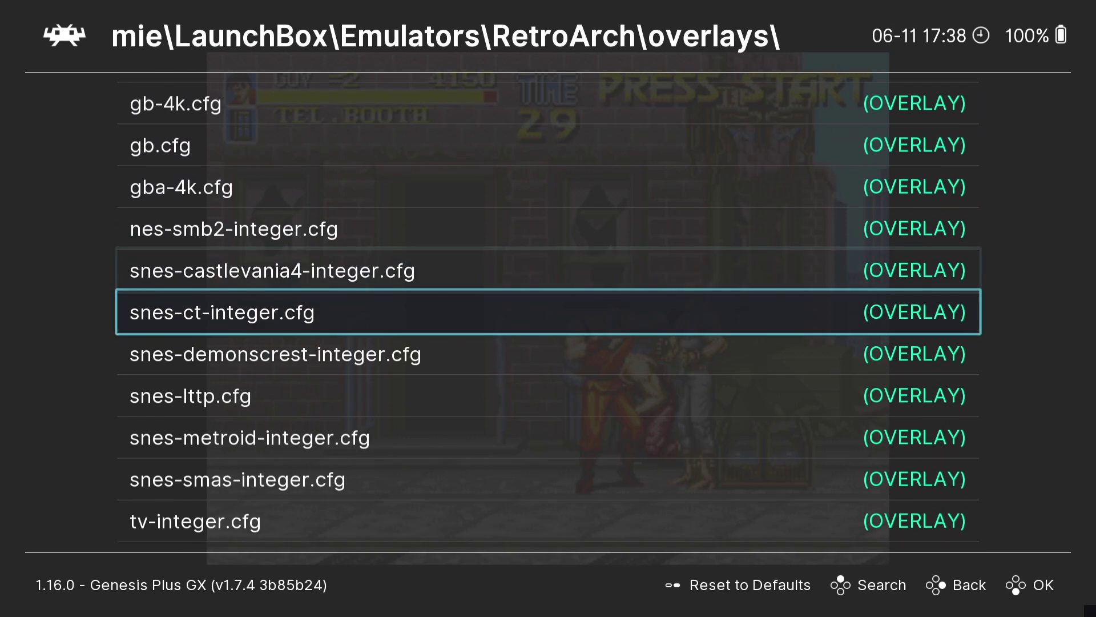
key("Down")
key("Down")
key("Down")
key("Down")
key("Down")
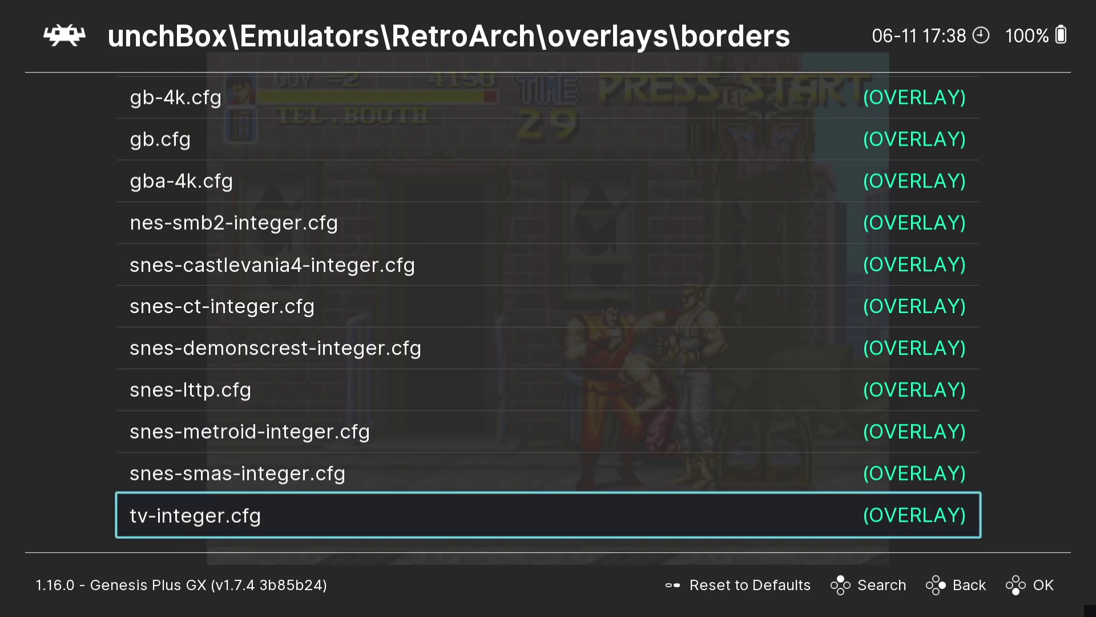
key("Up")
key("Up")
key("Up")
key("Up")
key("Up")
key("Up")
key("Up")
key("Up")
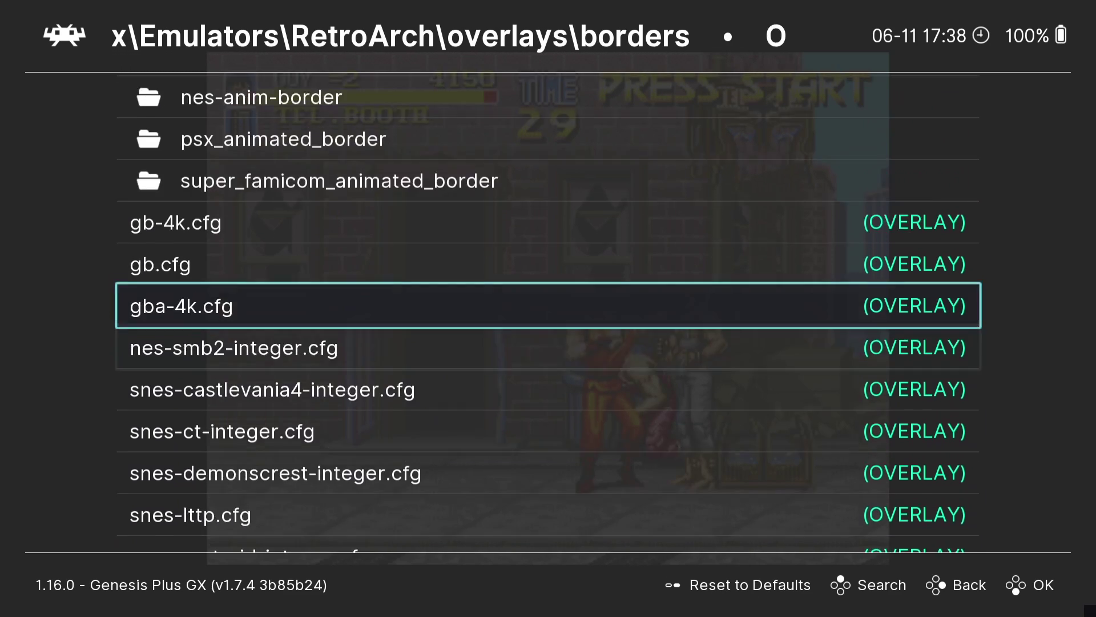
key("Up")
key("Up")
key("Up")
key("Up")
key("Up")
key("Up")
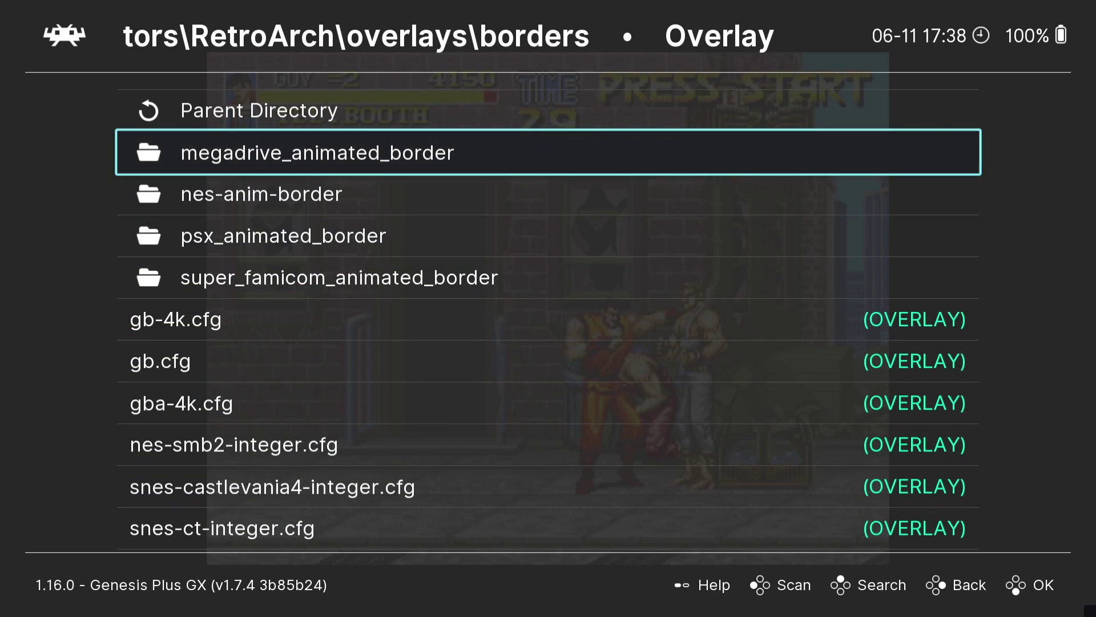
- Set the overlay preset to megadrive_animated_border.cfg from the megadrive_animated_border folder
key("Return")
key("Down")
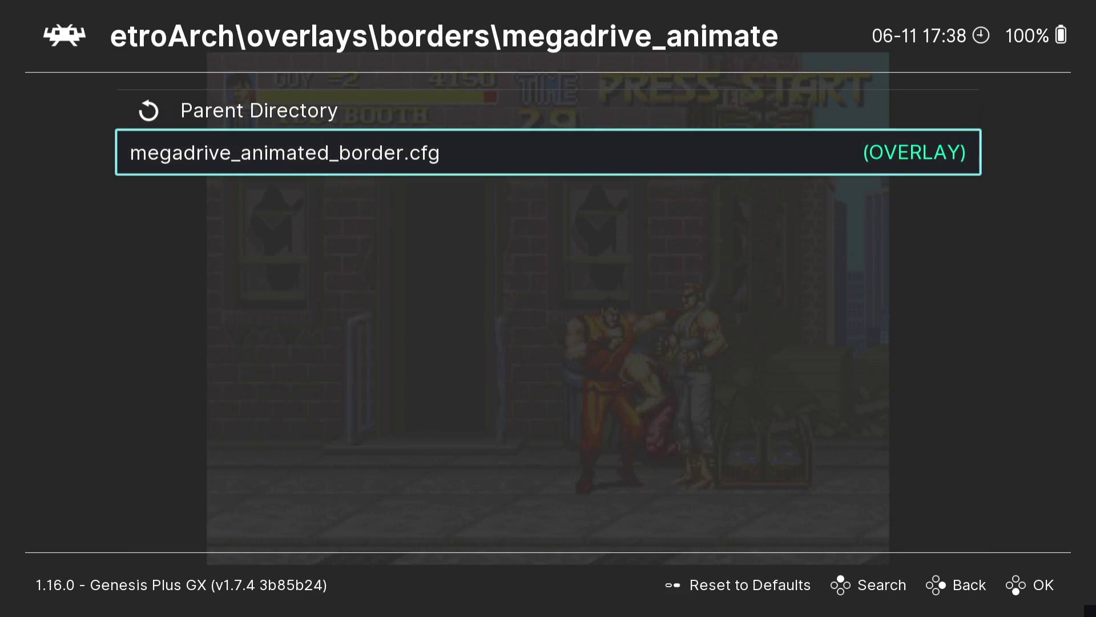
key("Return")
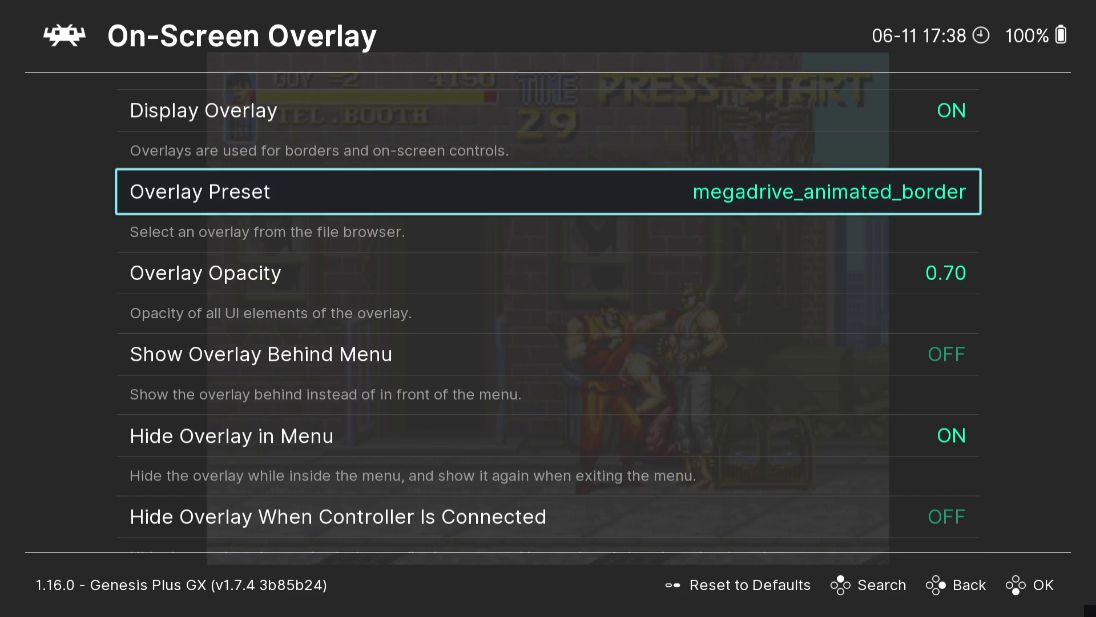
- Resume the game and fight the street enemies with the Mega Drive border applied
key("Down")
key("BackSpace")
key("BackSpace")
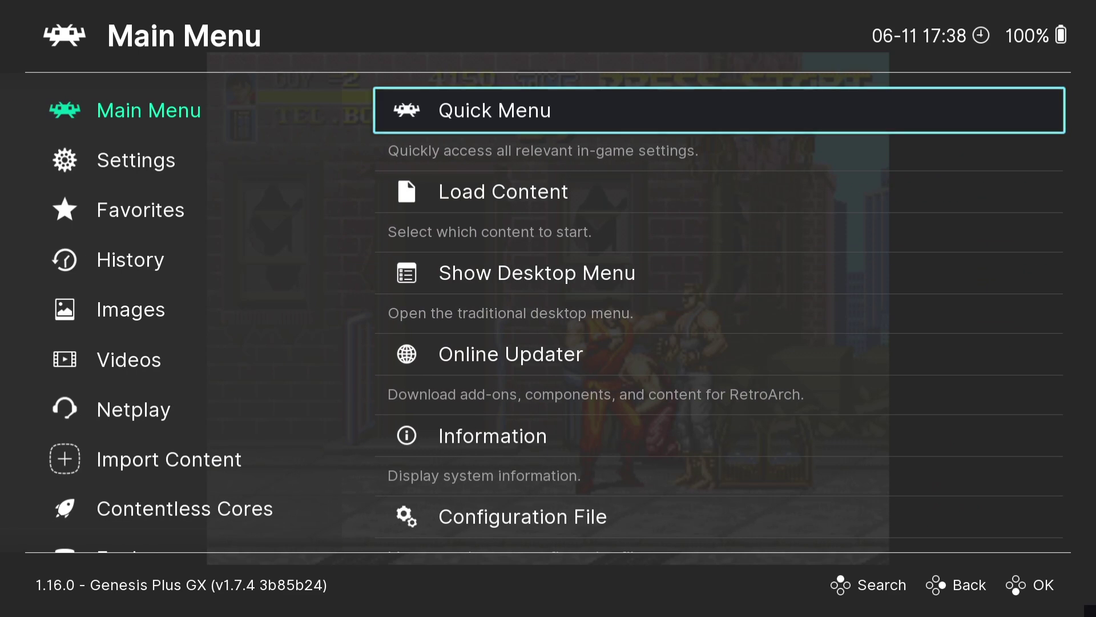
key("Return")
key("Return")
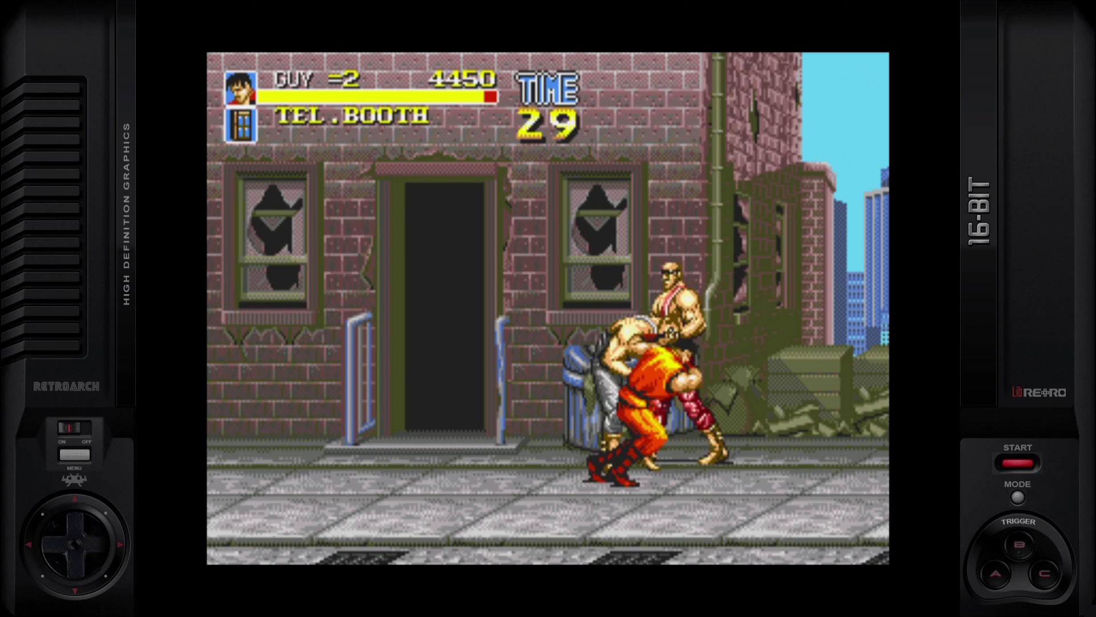
key("Left")
key("Down")
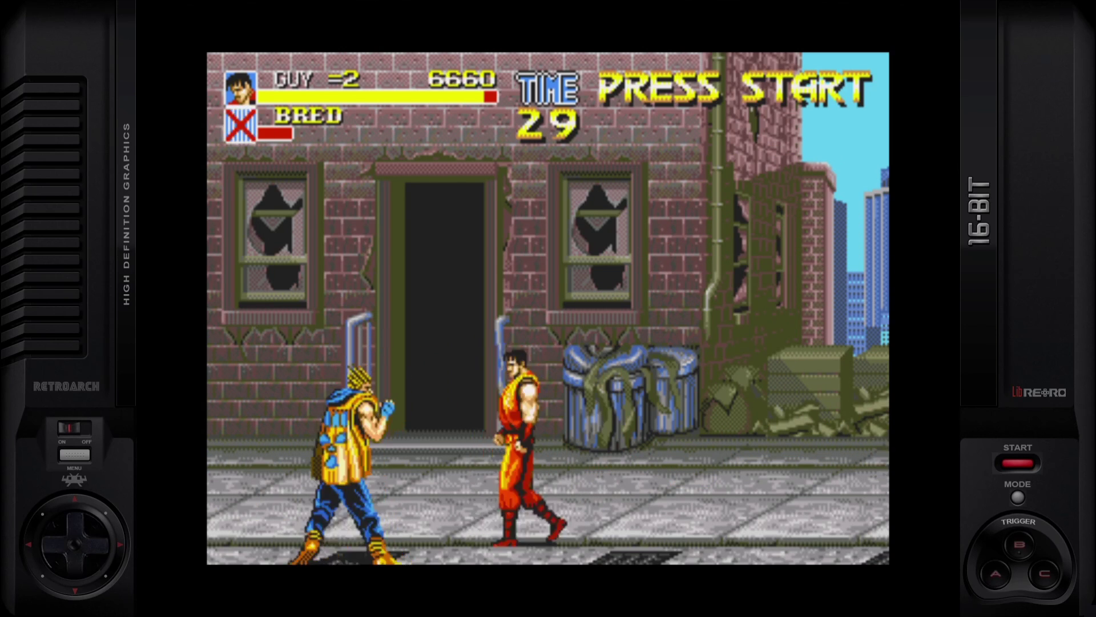
key("Right")
key("Left")
key("z")
key("a")
- Reopen the On-Screen Overlay options and browse the overlay presets up to the borders folder
key("F1")
key("Down")
key("Down")
key("Down")
key("Down")
key("Down")
key("Down")
key("Down")
key("Down")
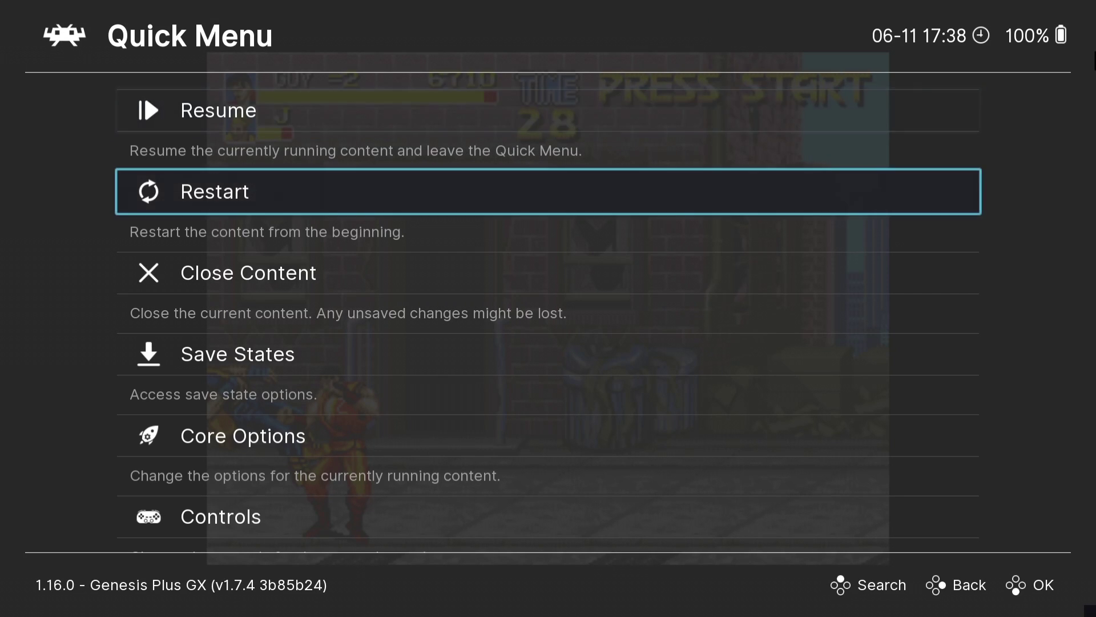
key("Down")
key("Down")
key("Down")
key("Return")
key("Down")
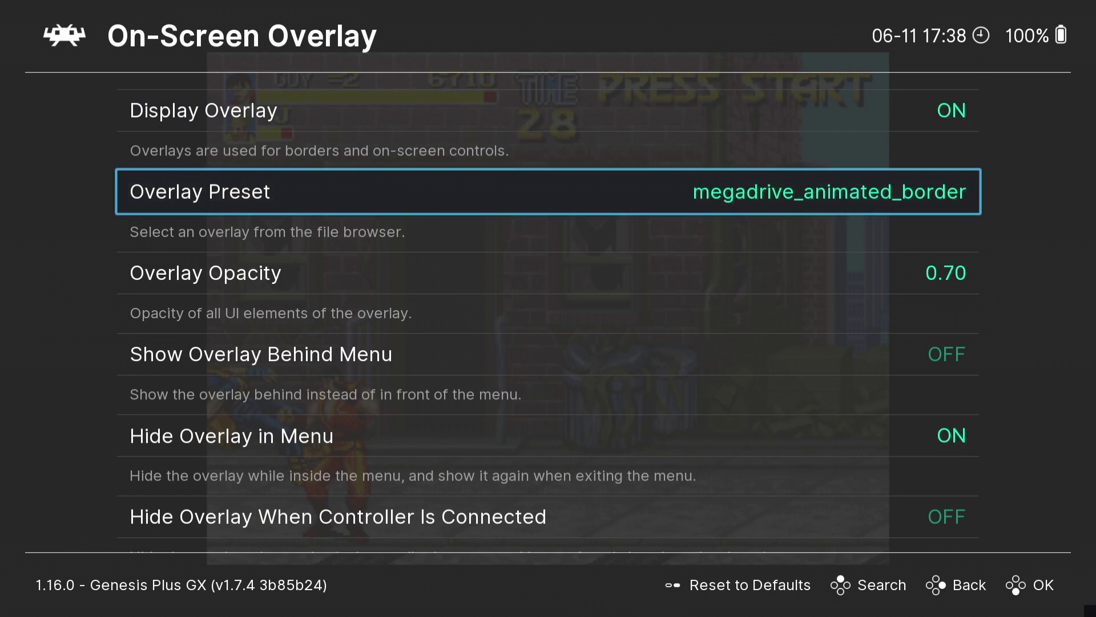
key("Return")
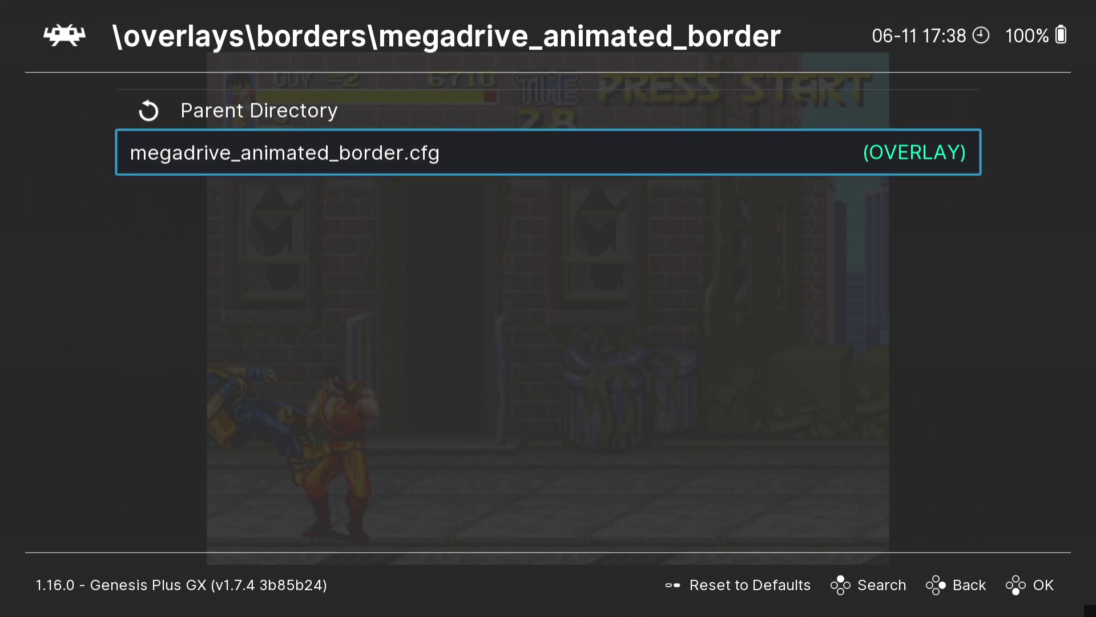
key("Up")
key("Return")
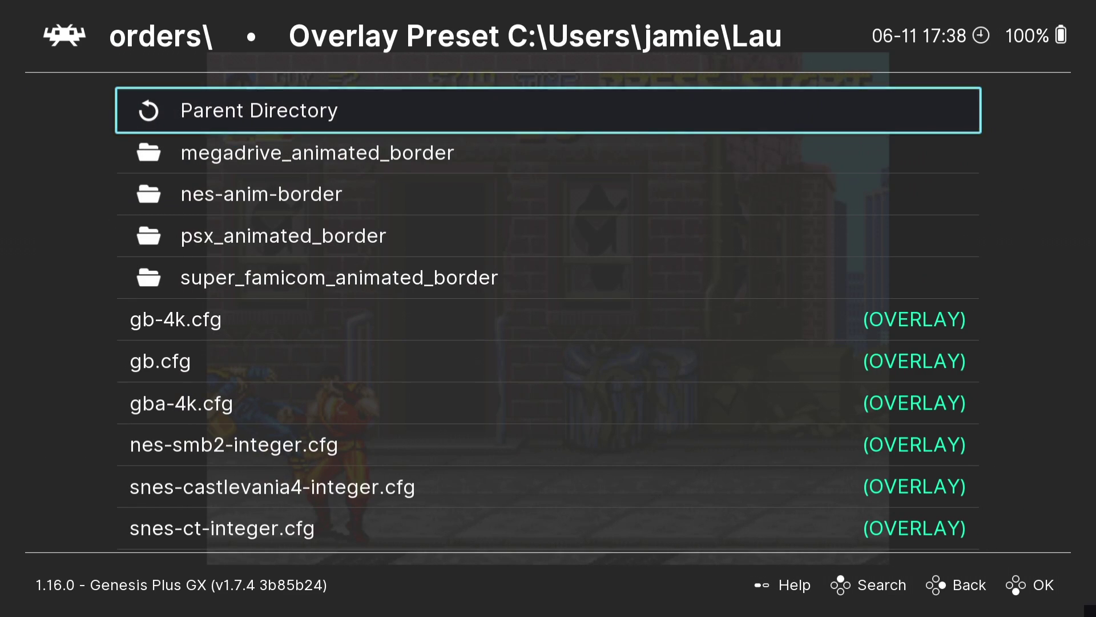
- Set the overlay preset to tv-integer.cfg
key("Down")
key("Down")
key("Down")
key("Down")
key("Down")
key("Down")
key("Down")
key("Down")
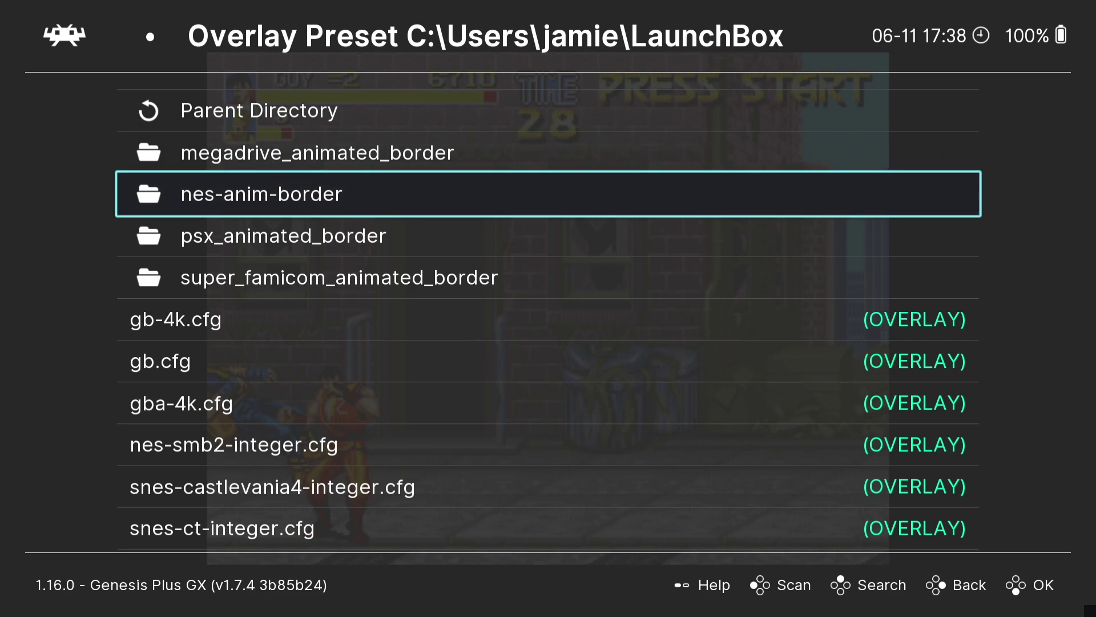
key("Down")
key("Down")
key("Down")
key("Down")
key("Down")
key("Down")
key("Down")
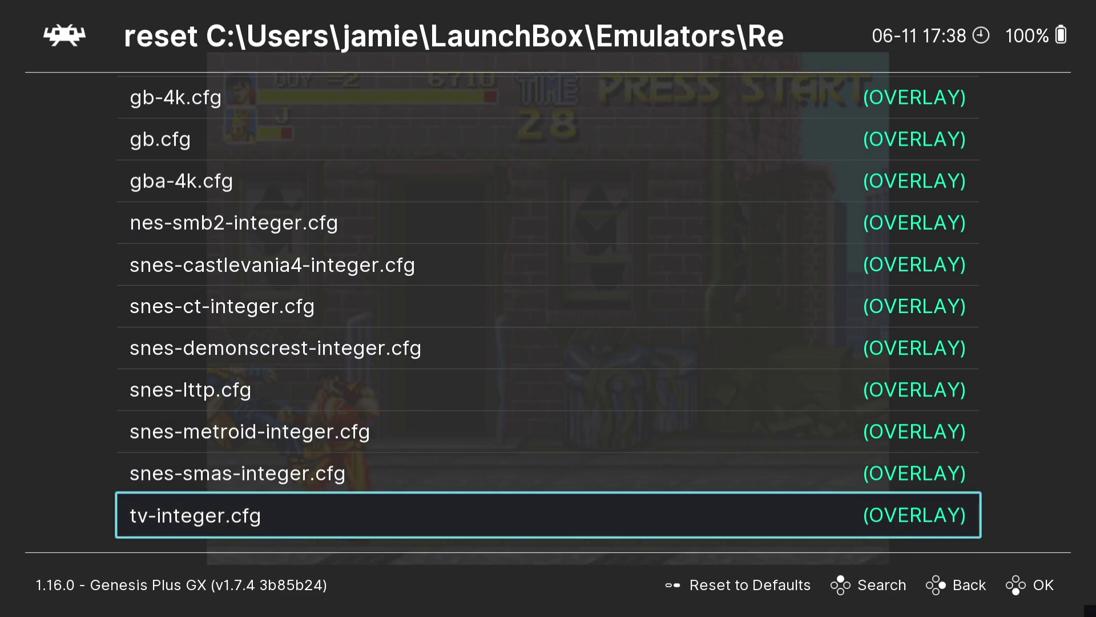
key("Return")
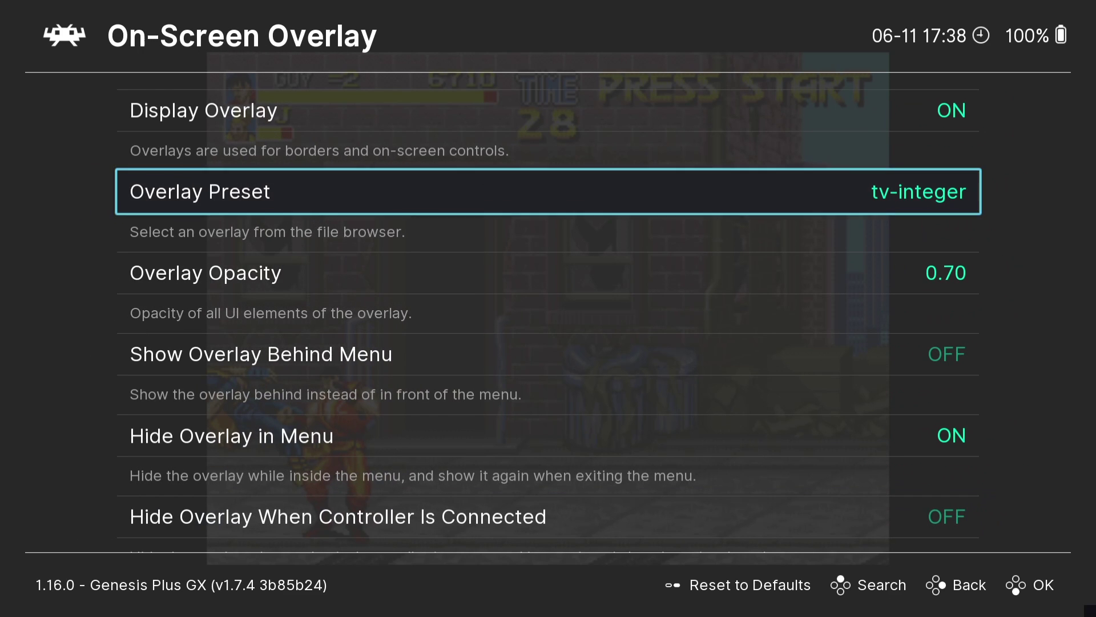
- Resume the game and fight the enemy in the yellow vest with the TV border applied
key("BackSpace")
key("BackSpace")
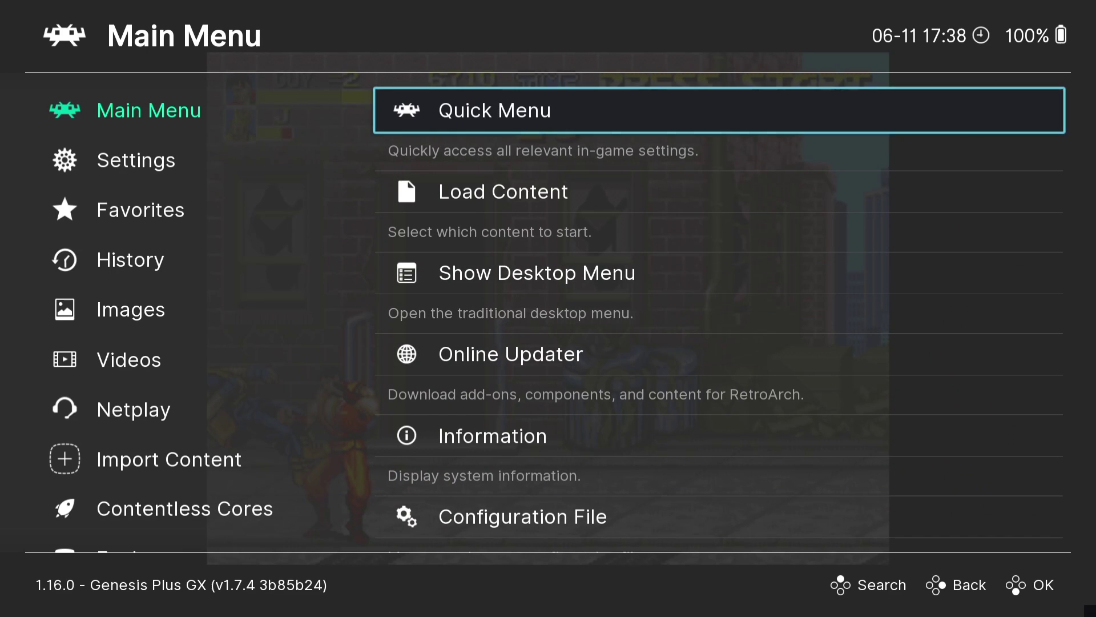
key("Return")
key("Return")
key("Right")
key("Left")
key("z")
key("Left")
key("z")
key("z")
key("Left")
key("x")
key("z")
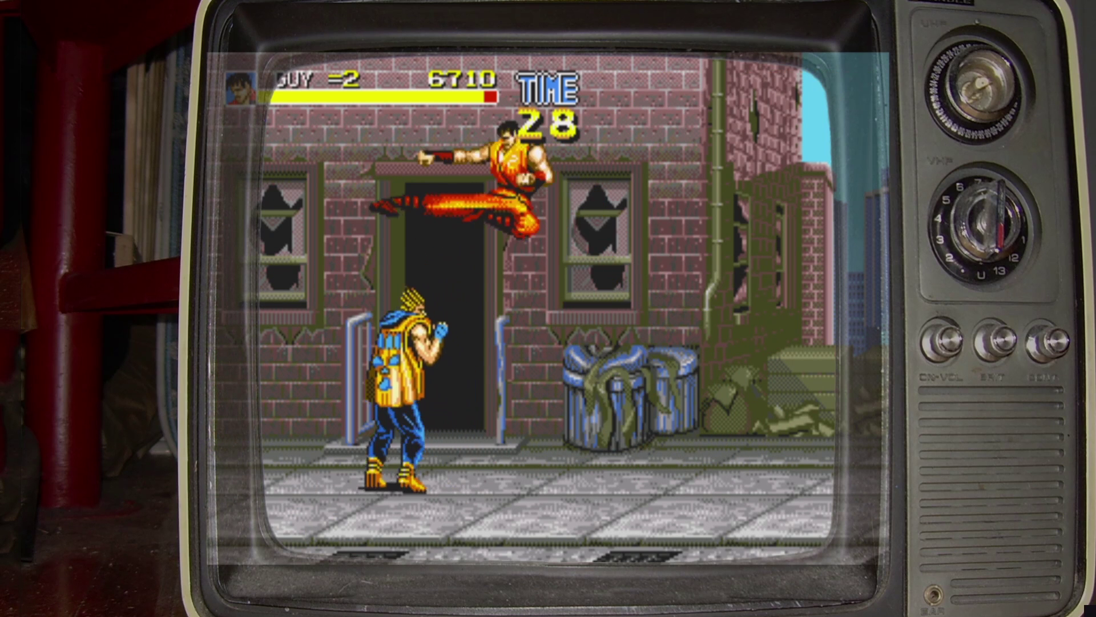
- Reopen the On-Screen Overlay options of the running game
key("F1")
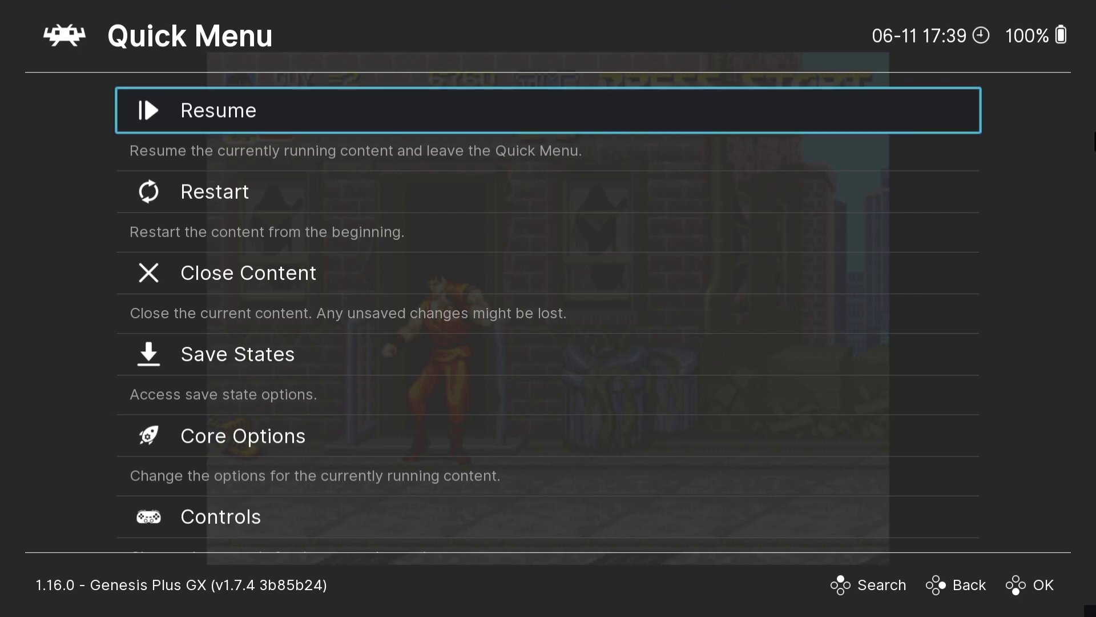
key("Down")
key("Down")
key("Down")
key("Down")
key("Down")
key("Down")
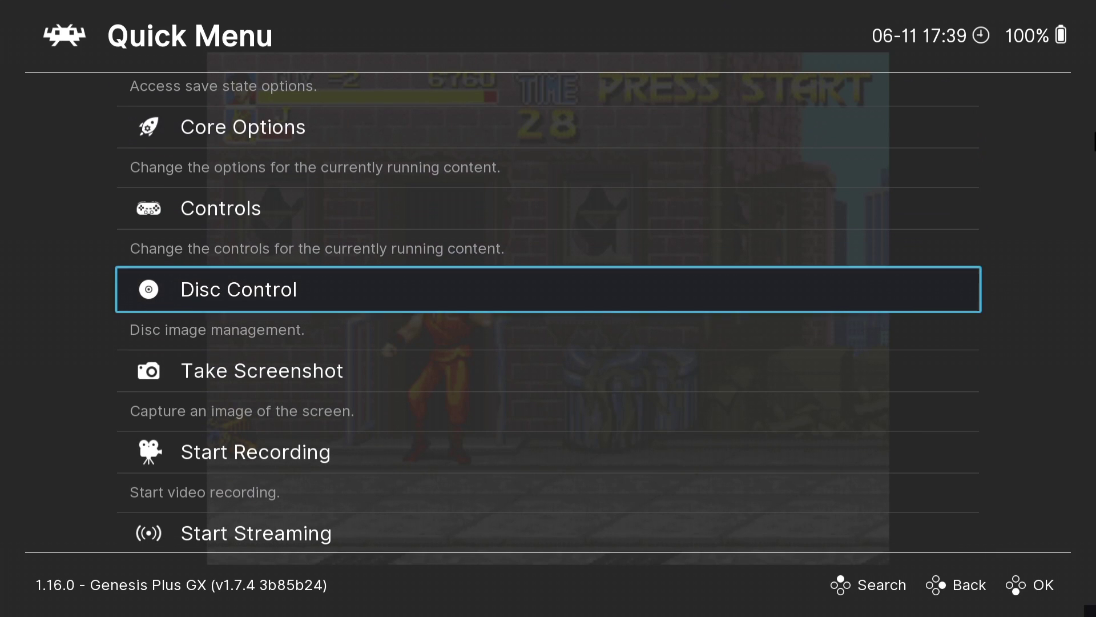
key("Down")
key("Down")
key("Down")
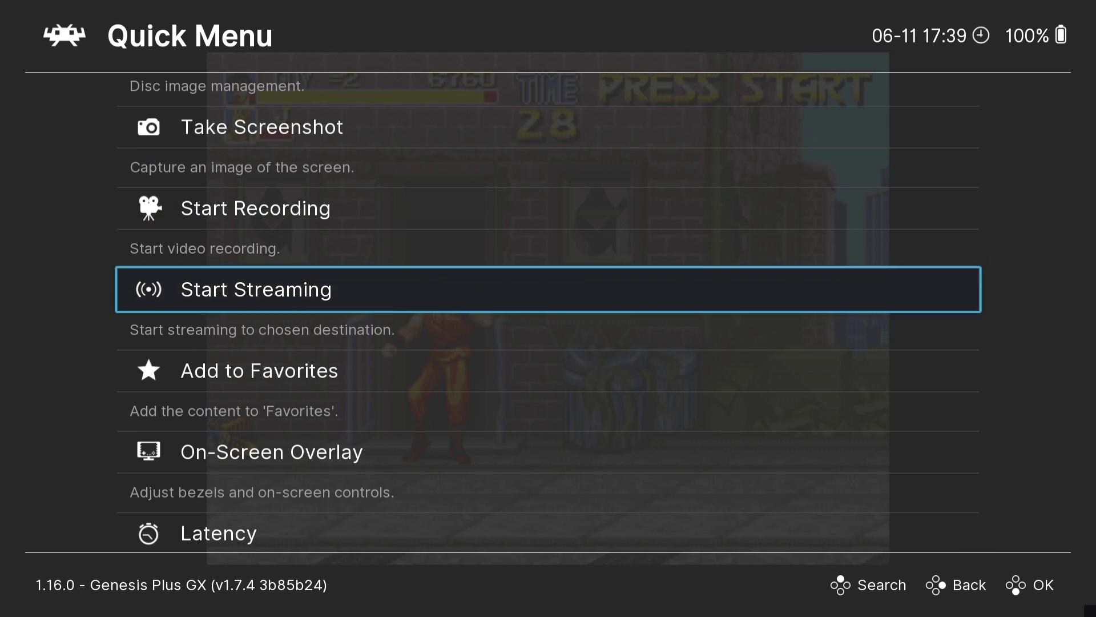
key("Down")
key("Down")
key("Down")
key("Up")
key("Return")
key("Down")
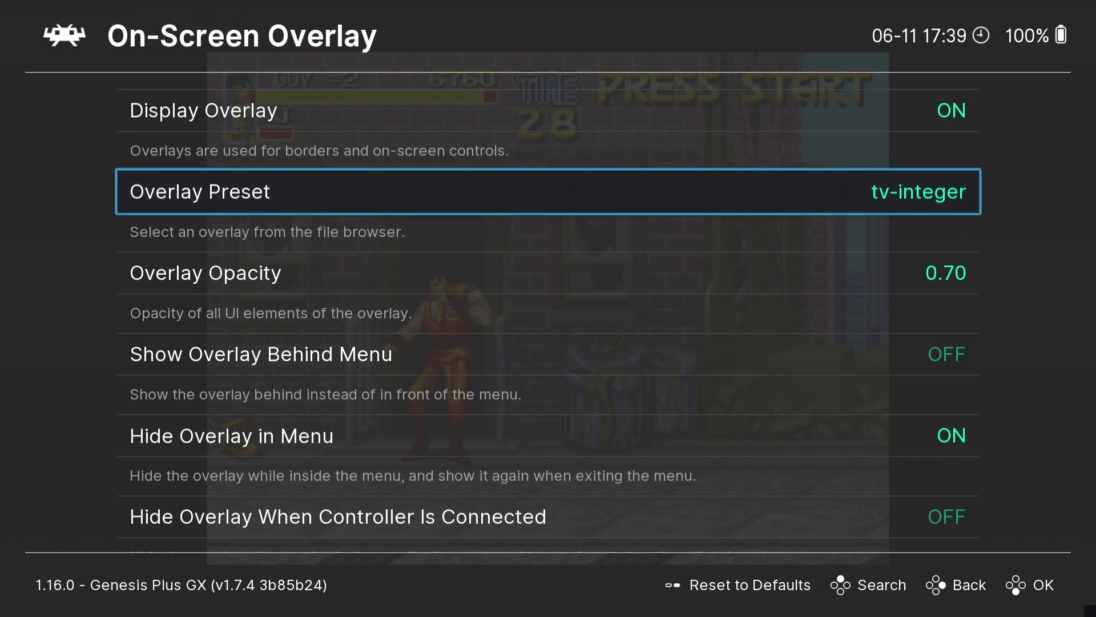
- Set the Overlay Opacity to 1.00
key("Down")
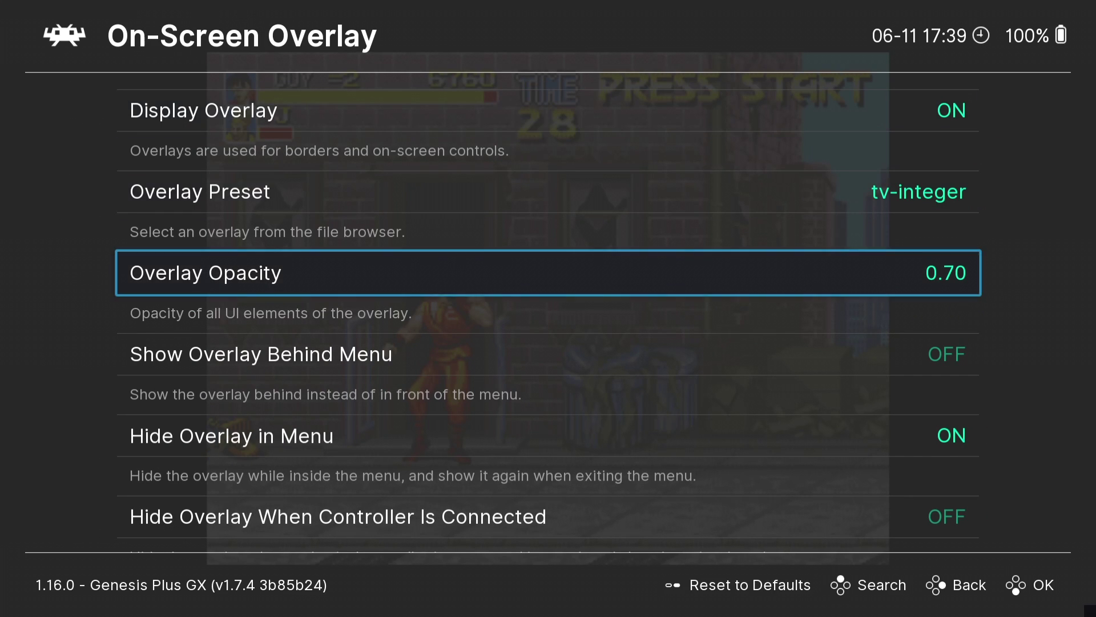
key("Return")
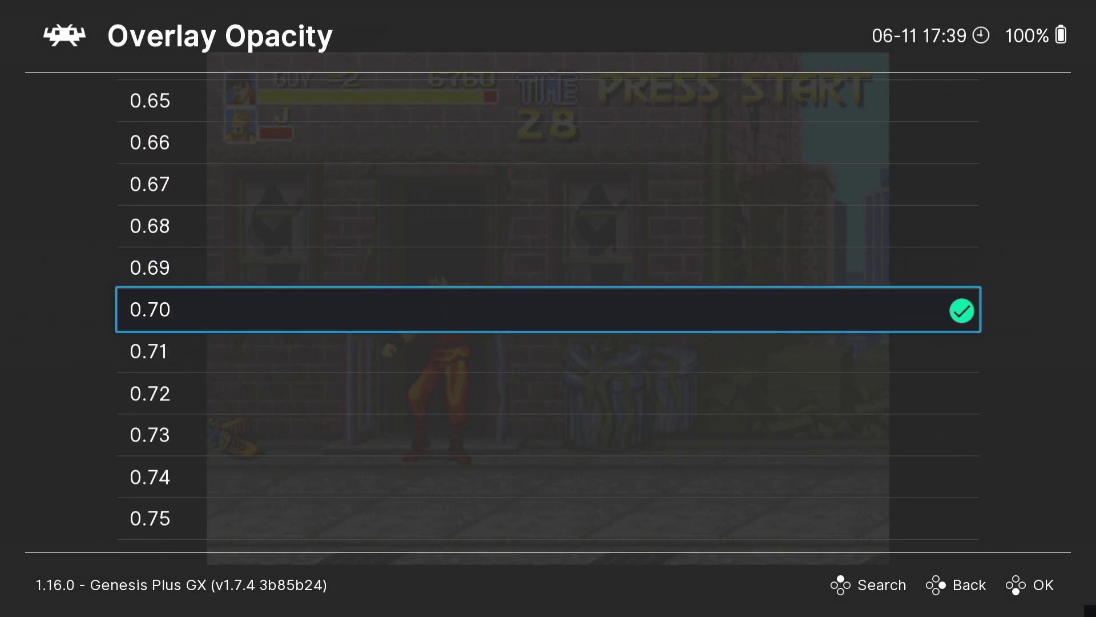
key("Down")
key("Down")
key("Down")
key("Down")
key("Down")
key("Down")
key("Down")
key("Down")
key("Down")
key("Down")
key("Down")
key("Down")
key("Down")
key("Down")
key("Down")
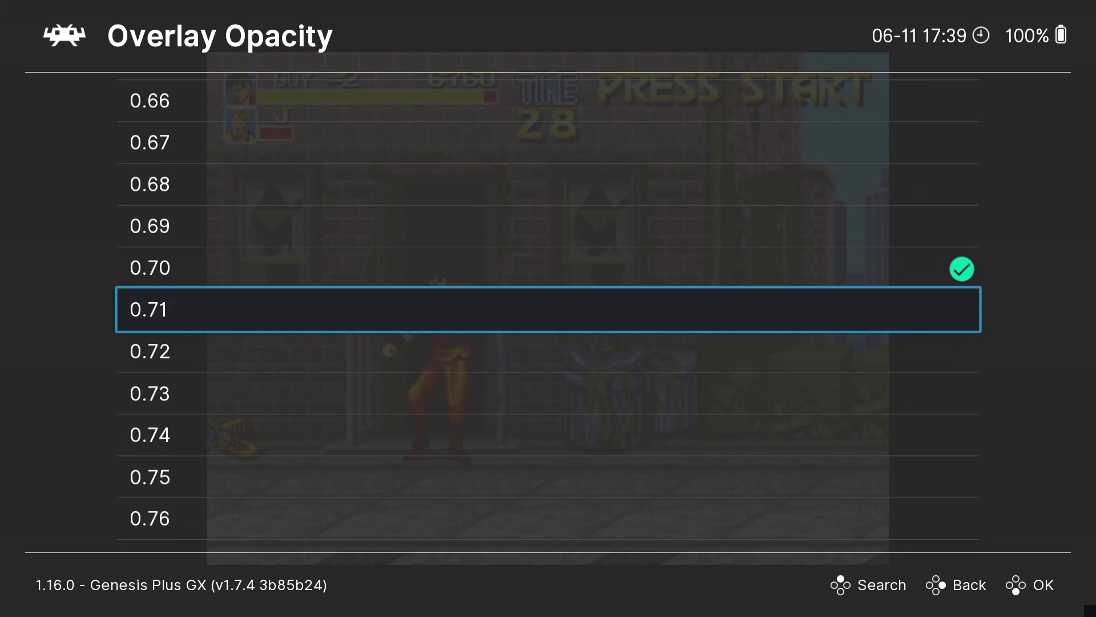
key("Down")
key("Down")
key("Down")
key("Down")
key("Down")
key("Down")
key("Down")
key("Down")
key("Down")
key("Down")
key("Down")
key("Down")
key("Down")
key("Down")
key("Down")
key("Down")
key("Down")
key("Down")
key("Up")
key("Up")
key("Up")
key("Return")
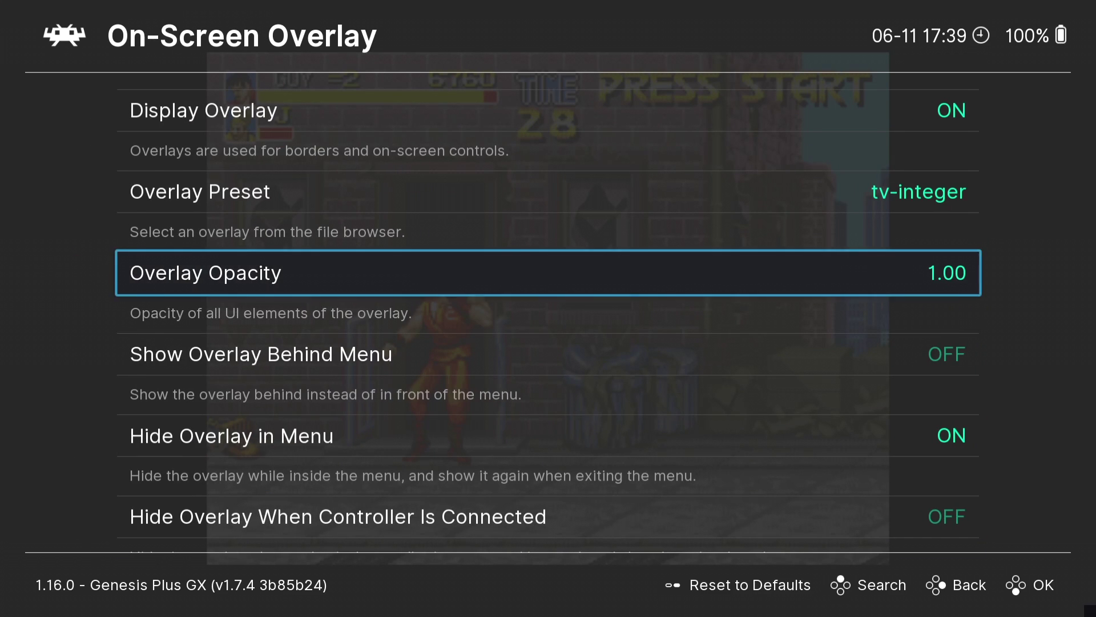
- Resume the game, fight the enemy inside the fully opaque TV border, and bring the RetroArch Quick Menu back up
key("BackSpace")
key("BackSpace")
key("Right")
key("Return")
key("Return")
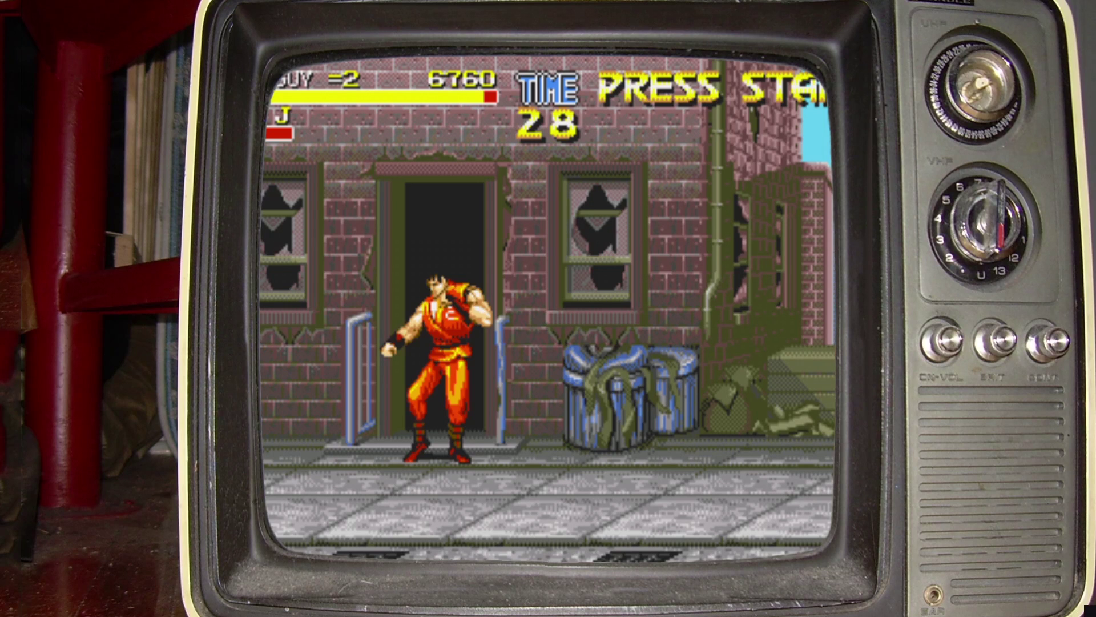
key("Right")
key("Left")
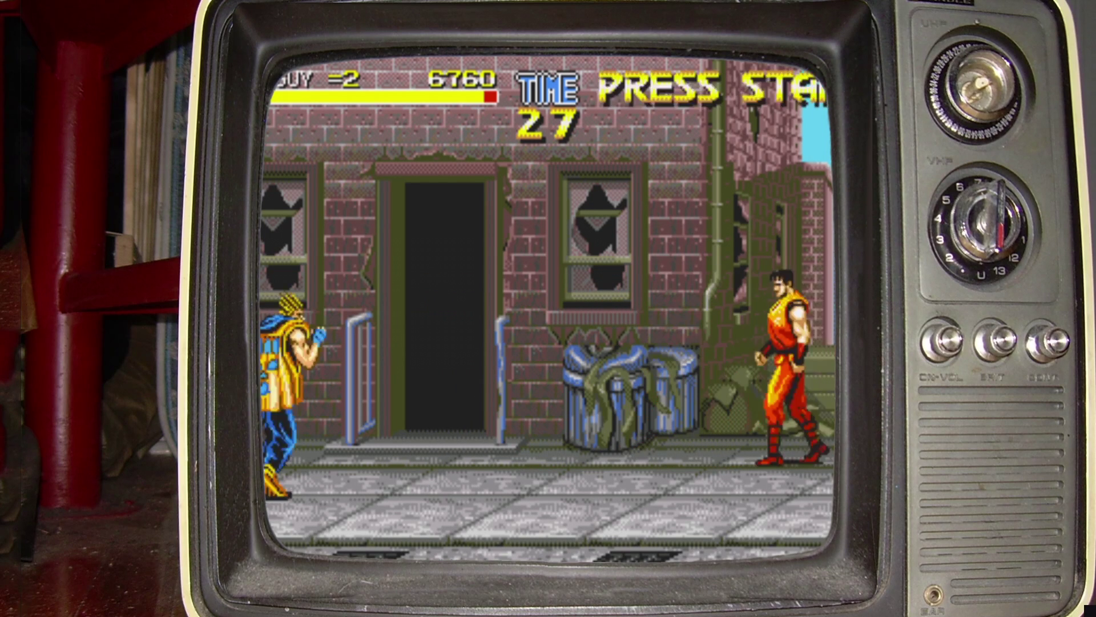
key("z")
key("a")
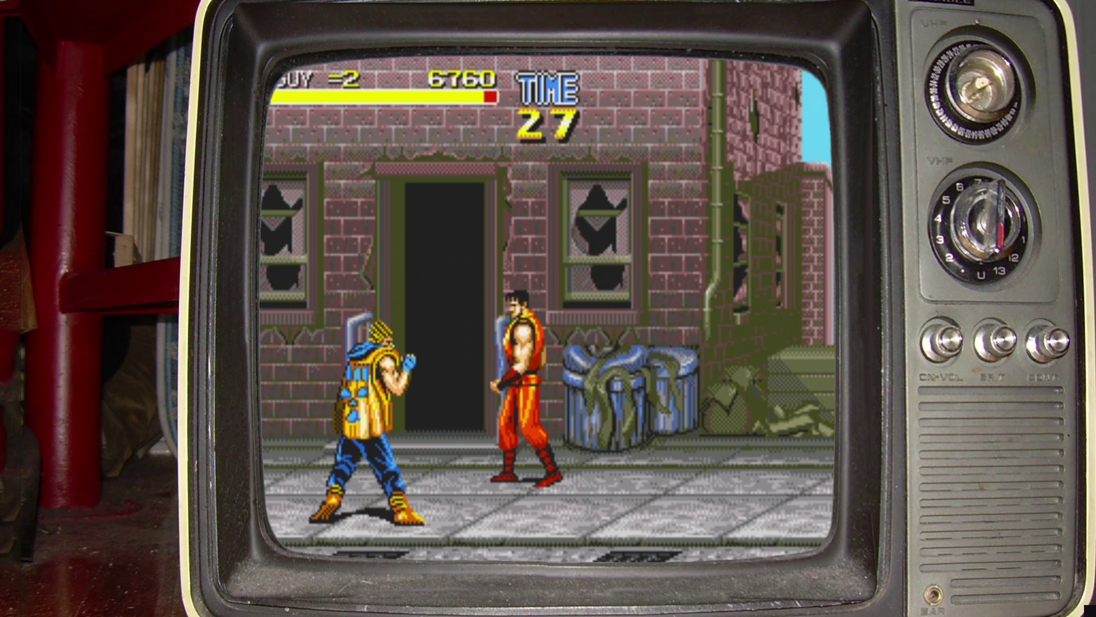
key("Left")
key("a")
key("F1")
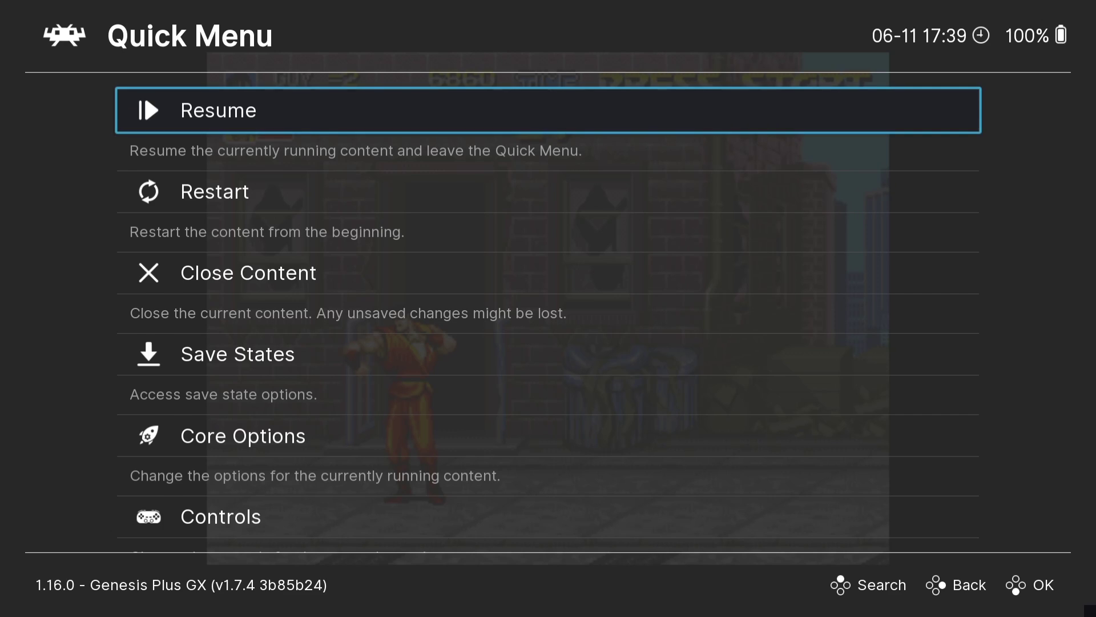
- Examine the Disc Control options for ejecting the disc and loading a new one
key("Down")
key("Down")
key("Down")
key("Down")
key("Down")
key("Down")
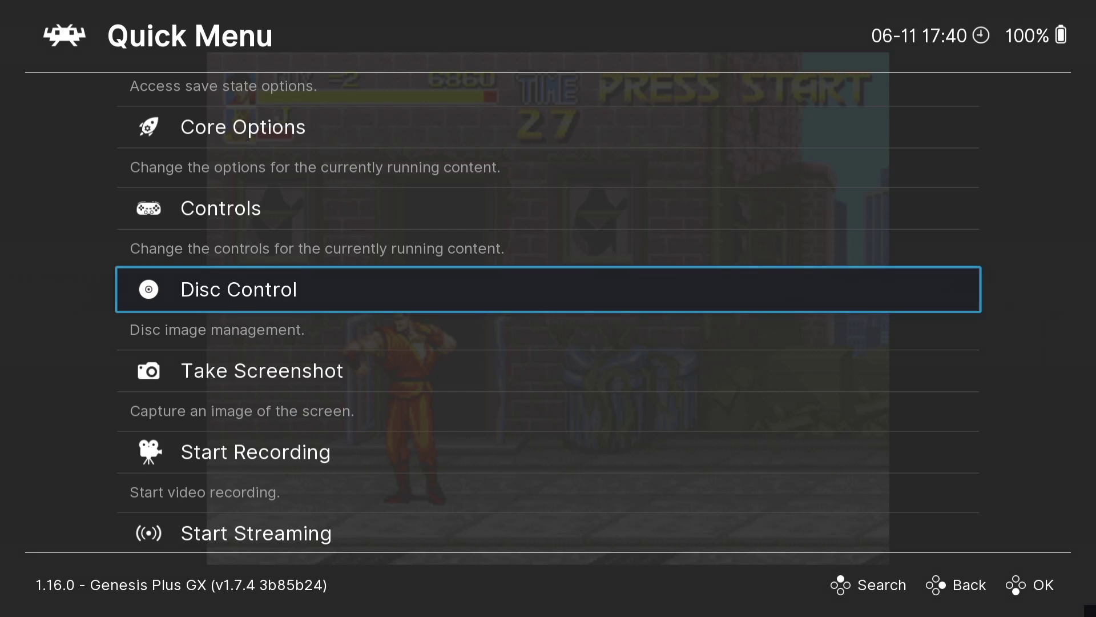
key("Return")
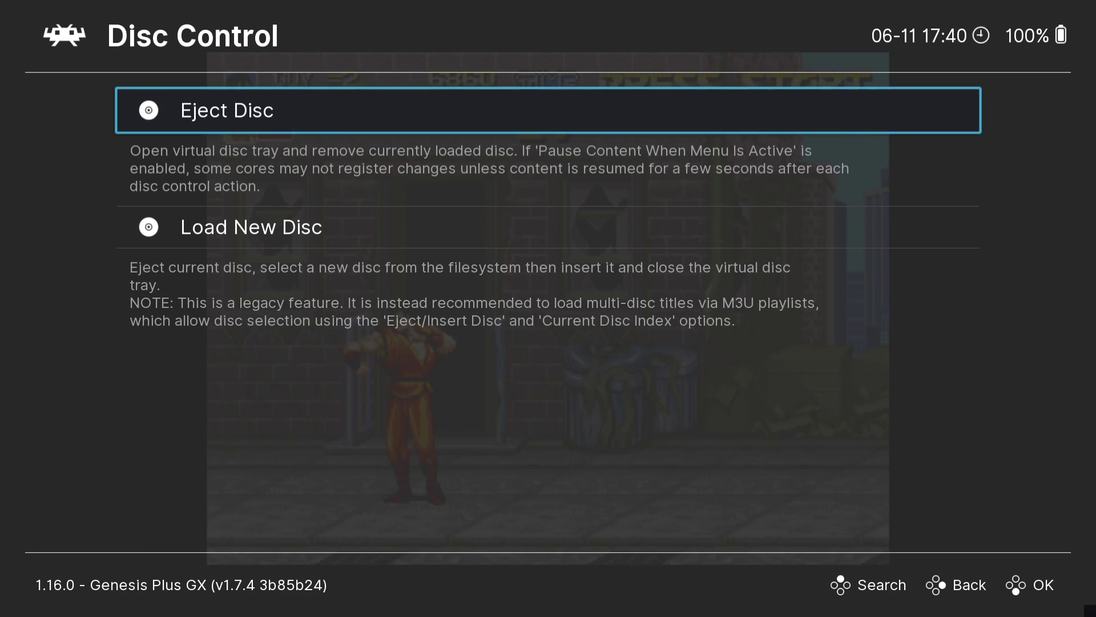
key("Down")
key("Up")
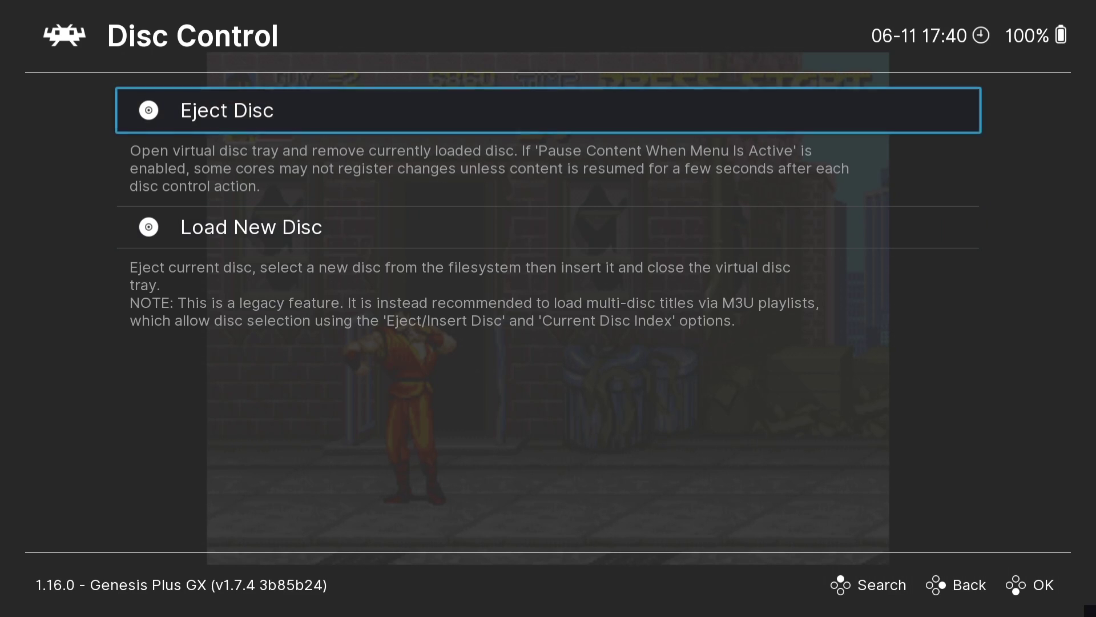
key("Down")
key("BackSpace")
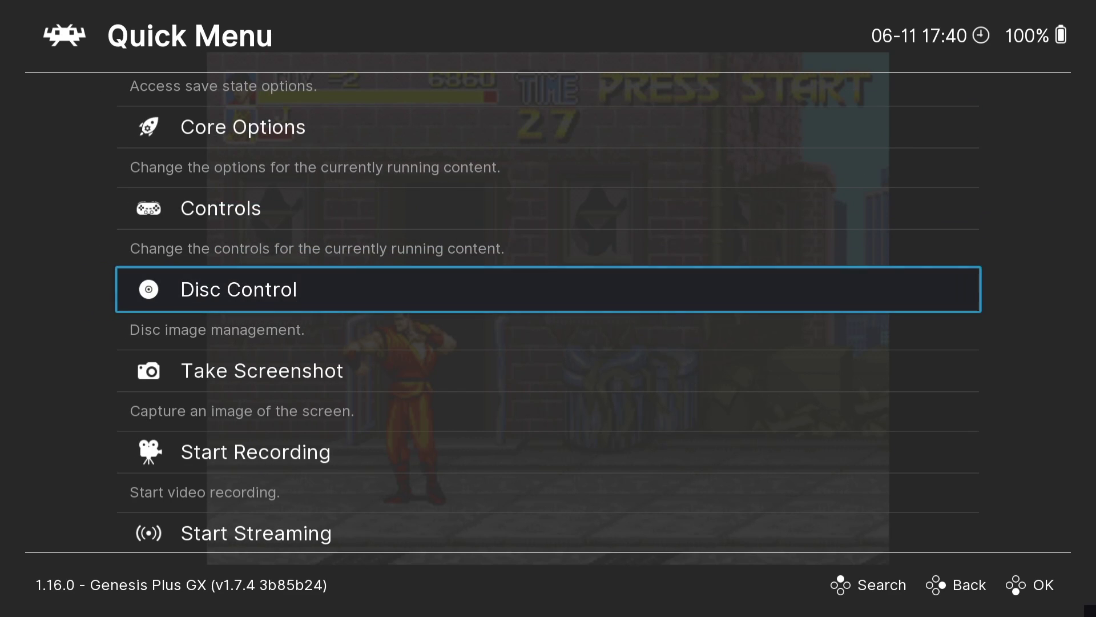
- Return to the Quick Menu and open the Core Options of the running game
key("BackSpace")
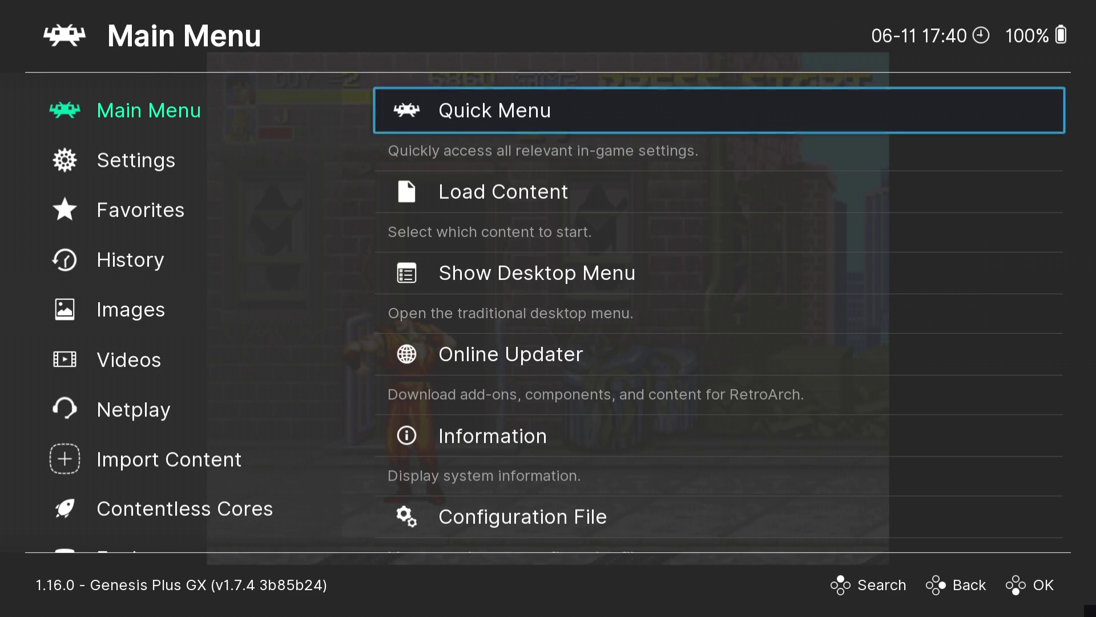
key("Return")
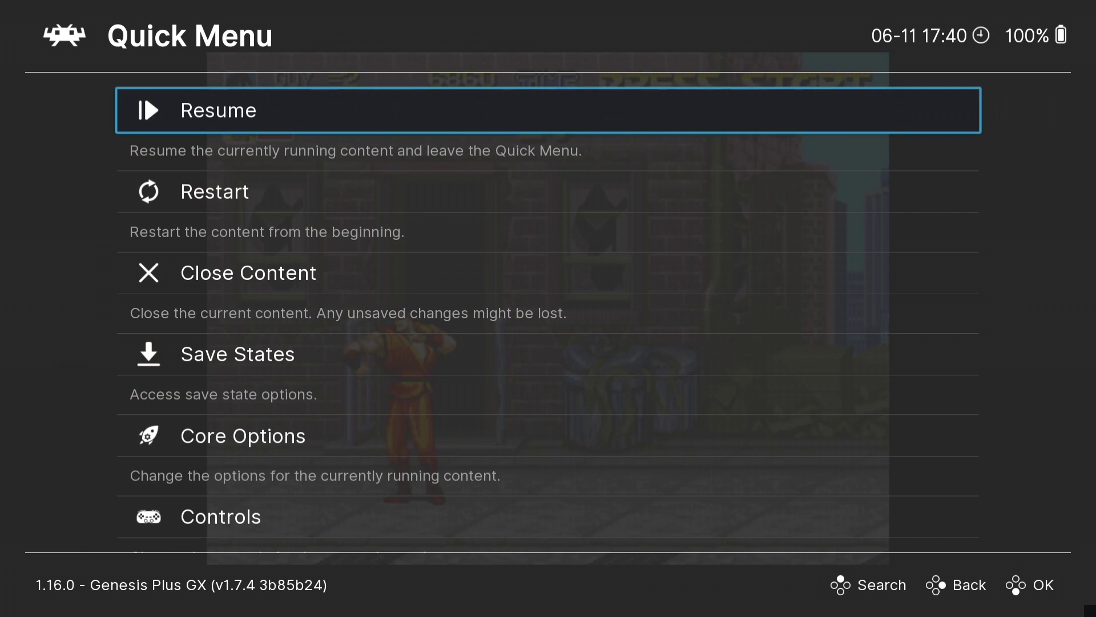
key("Down")
key("Down")
key("Down")
key("Down")
key("Return")
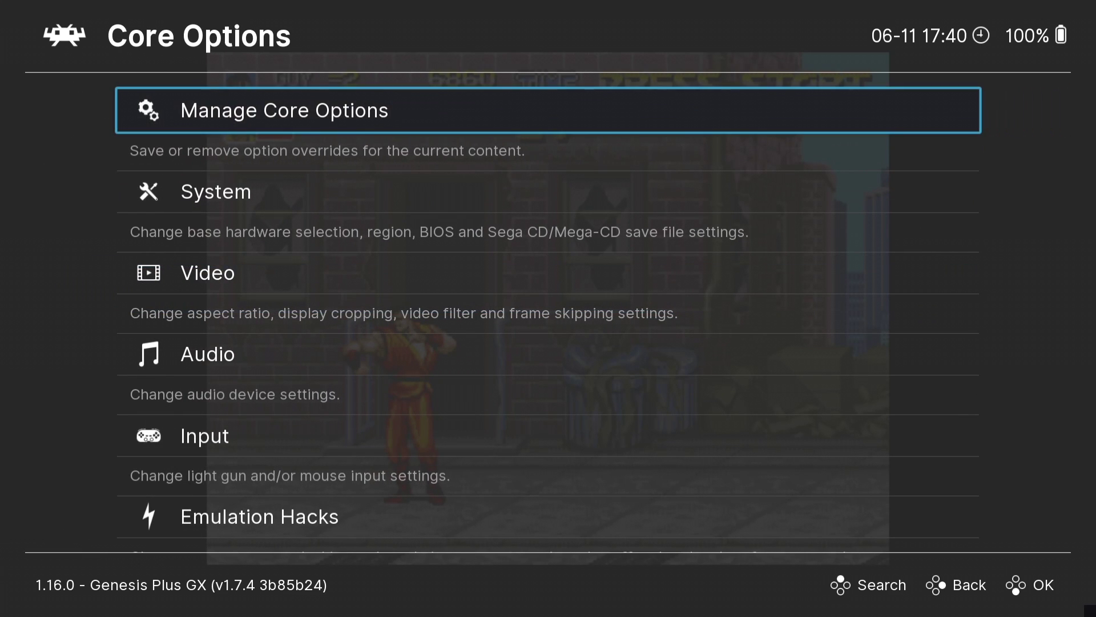
- Save the core options as content directory options for all games in the same folder
key("Return")
key("Down")
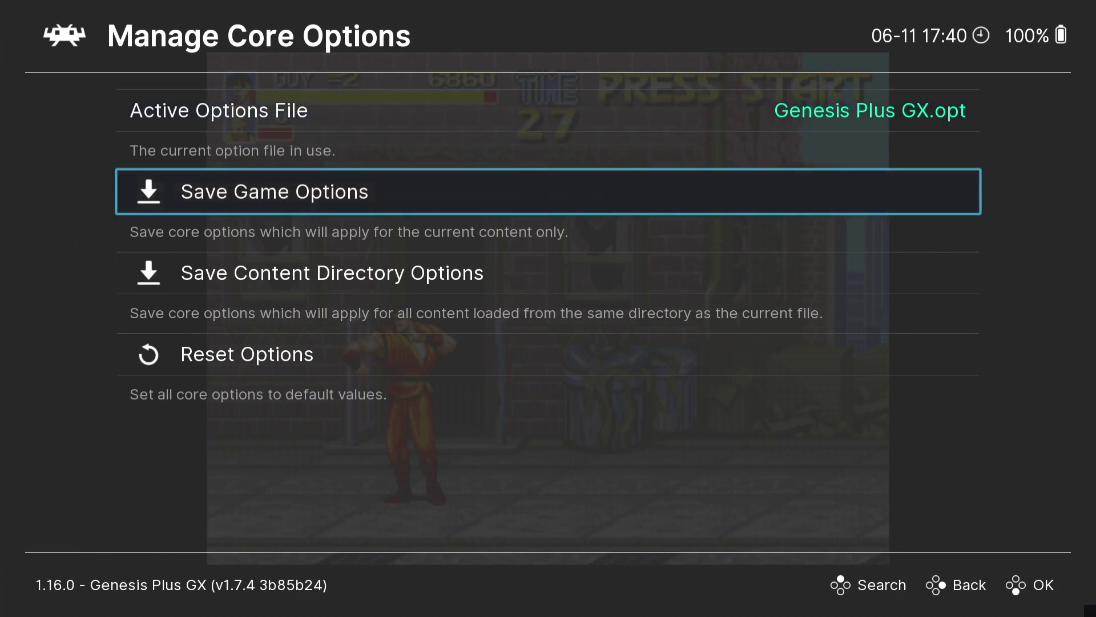
key("Down")
key("Up")
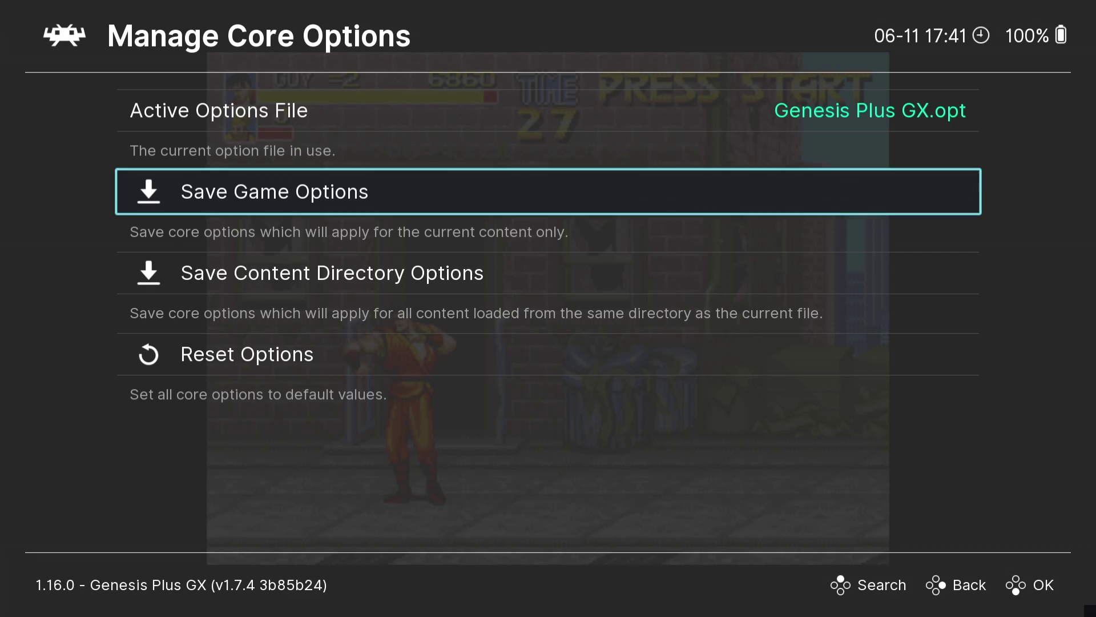
key("Down")
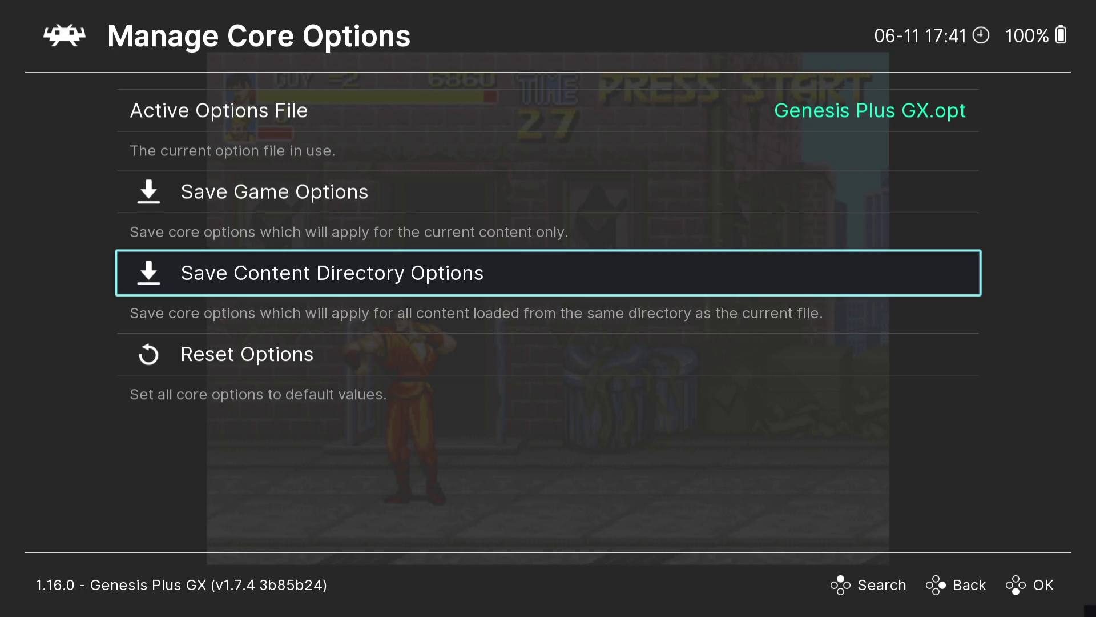
key("Return")
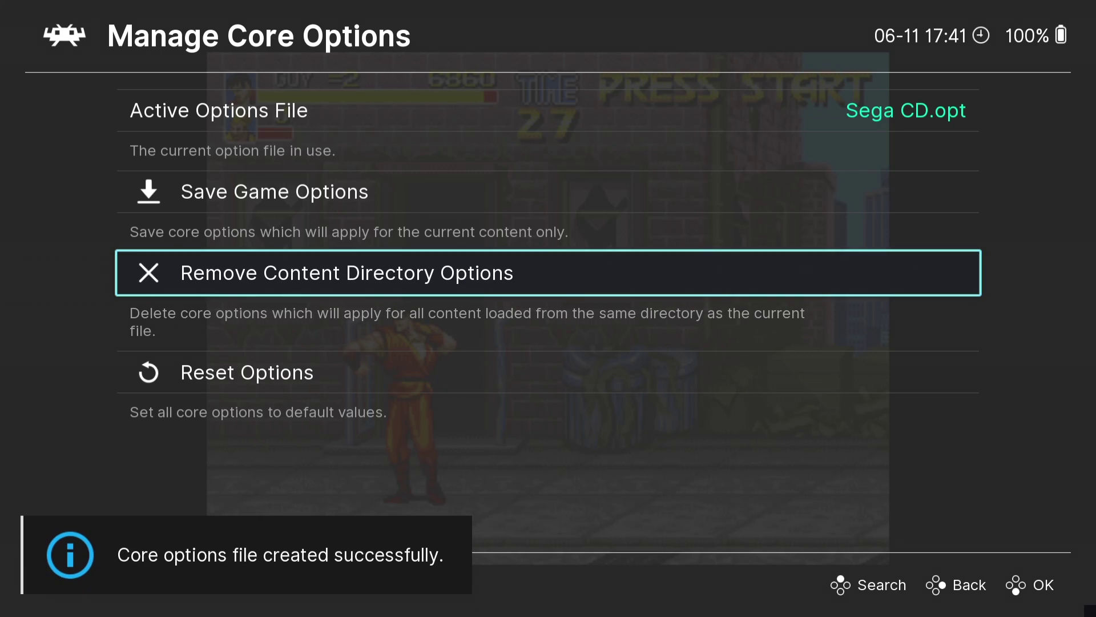
- Leave the core options and close the running Final Fight CD content to return to LaunchBox
key("BackSpace")
key("BackSpace")
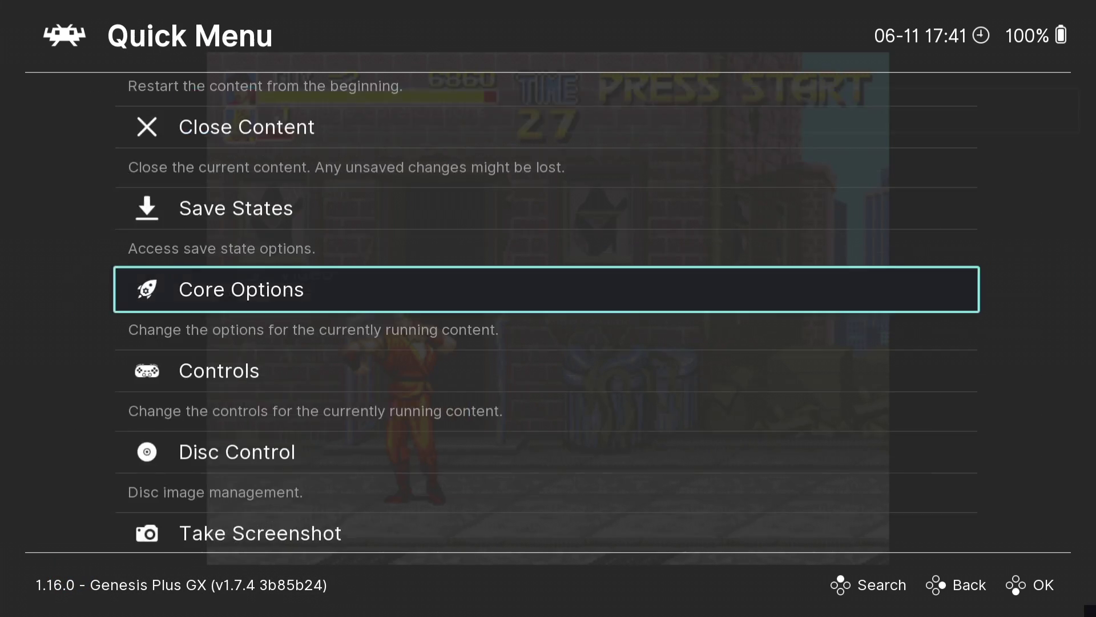
key("BackSpace")
key("Return")
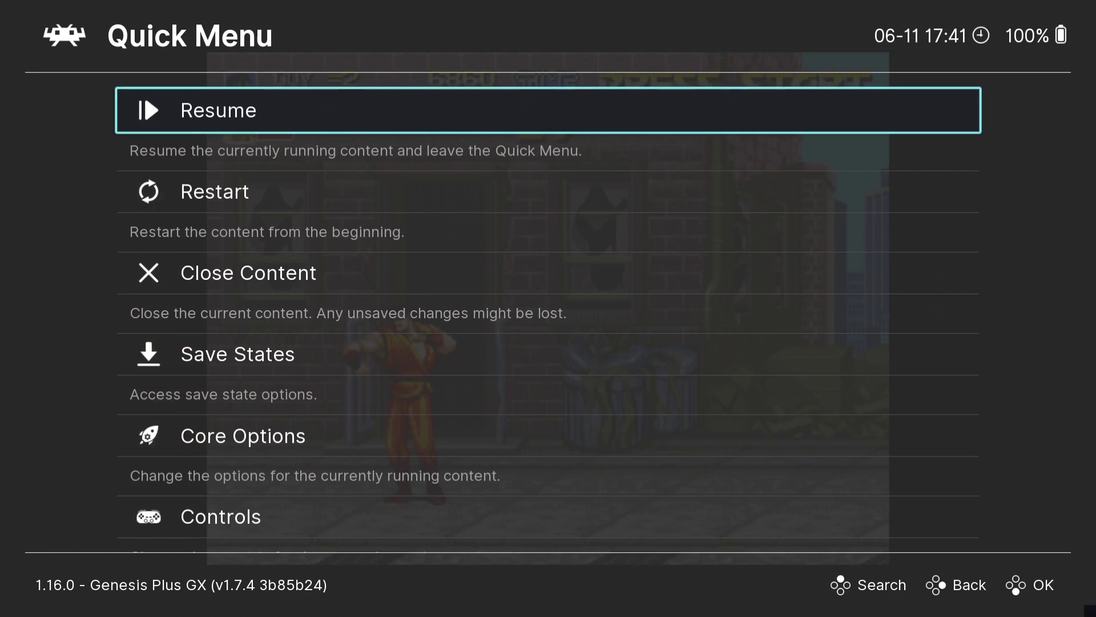
key("Down")
key("Down")
key("Return")
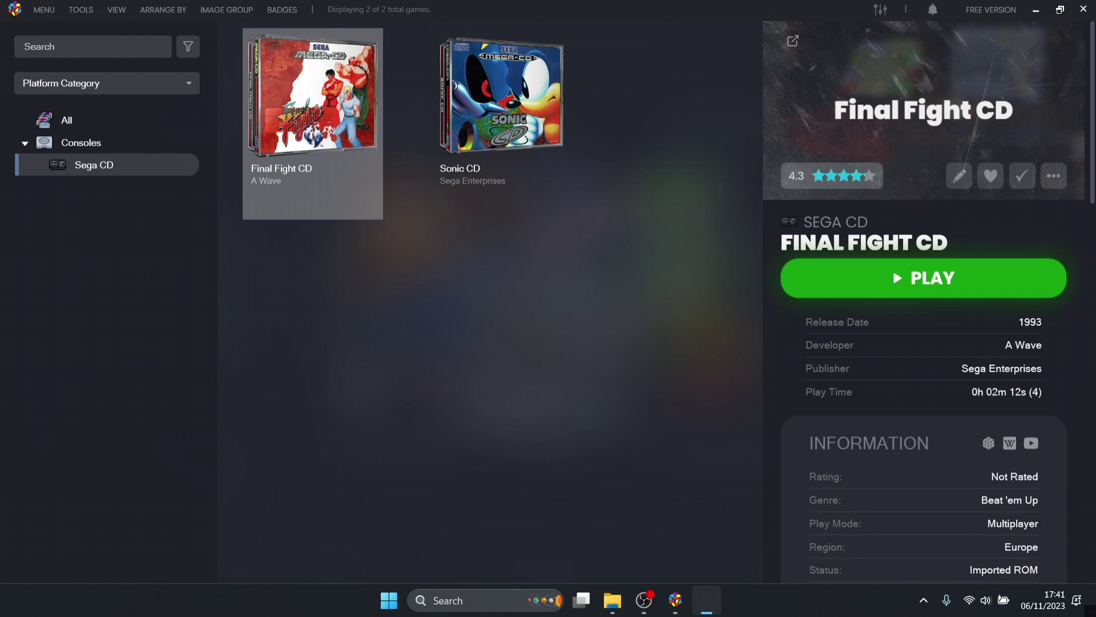
- Launch Sonic CD from the LaunchBox library and start it from the Mega-CD boot screen
left_click(501, 123)
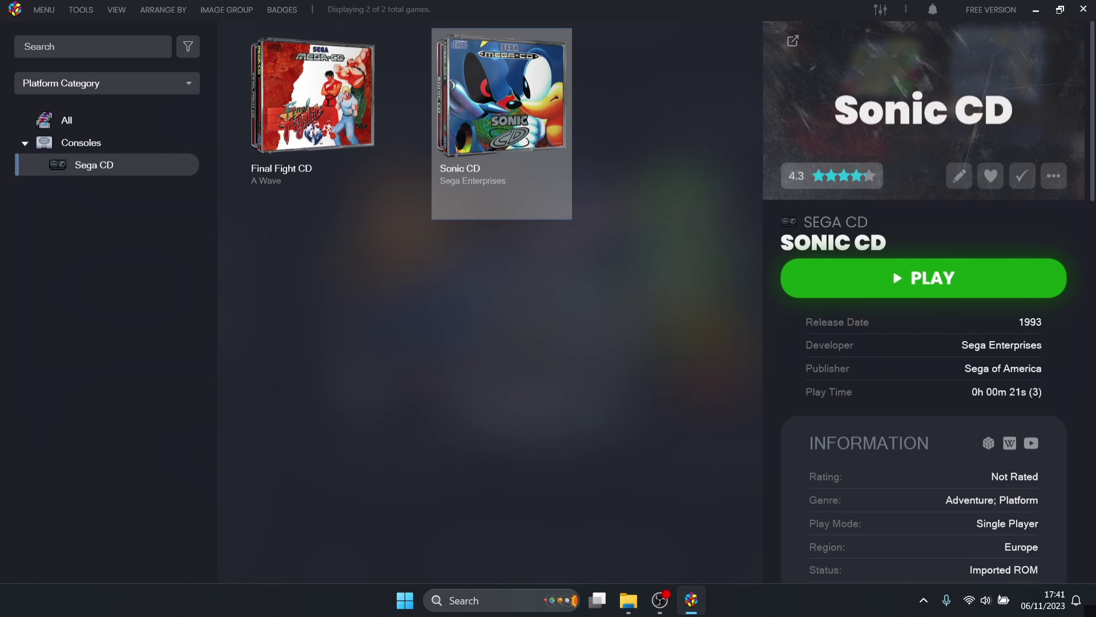
left_click(924, 278)
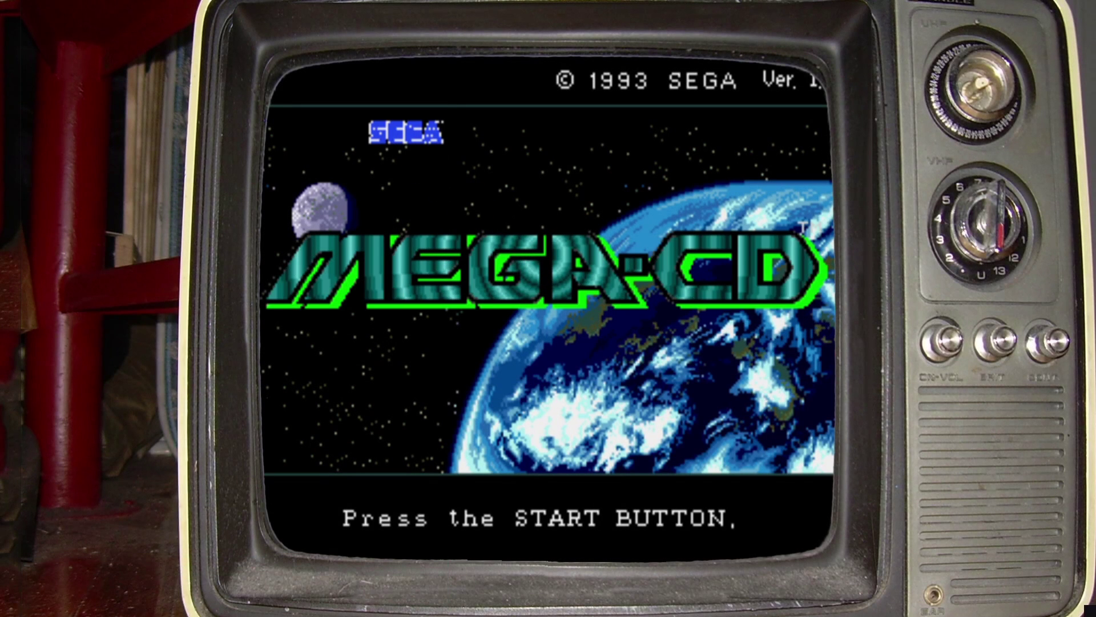
key("Return")
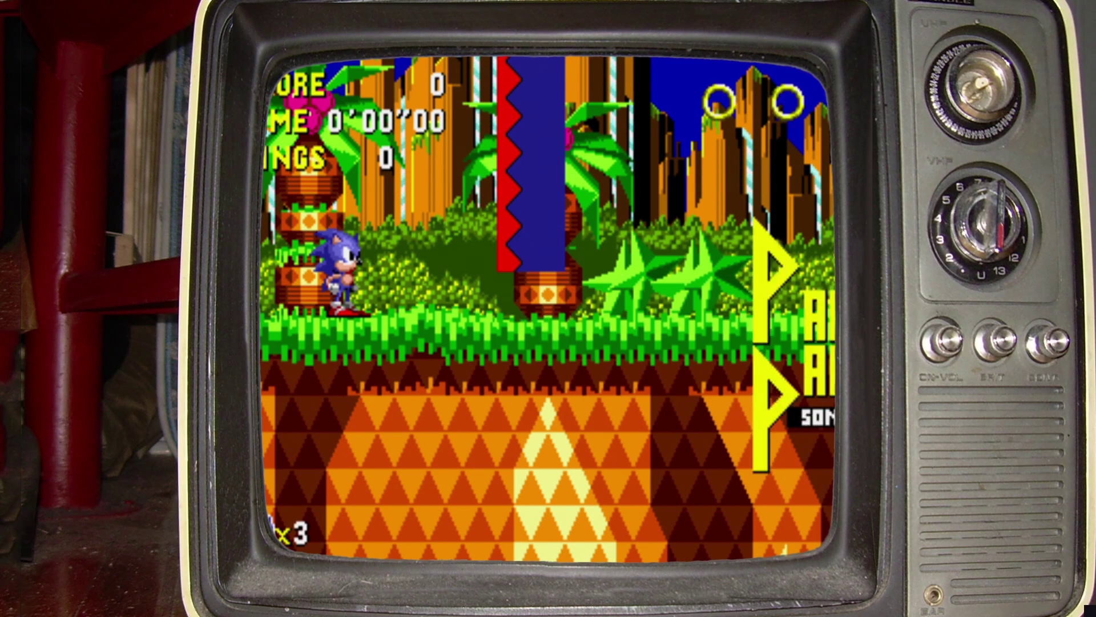
- Make Sonic run and jump past the first palm trees, and bring up the RetroArch Quick Menu
key("z")
key("Right")
key("z")
key("F1")
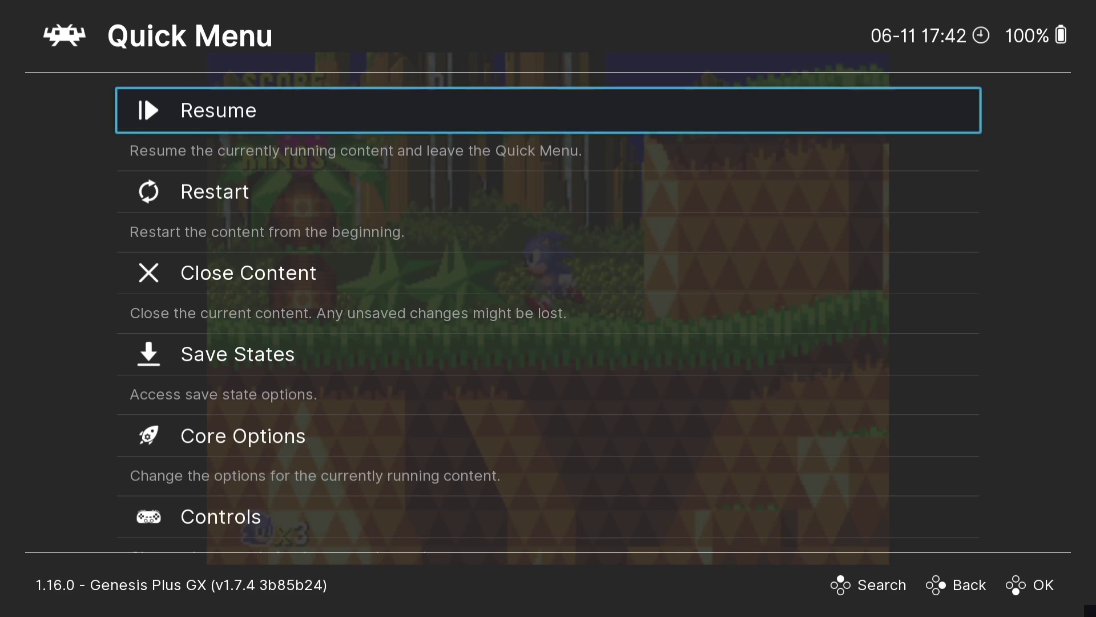
key("Down")
key("Down")
key("Down")
key("Down")
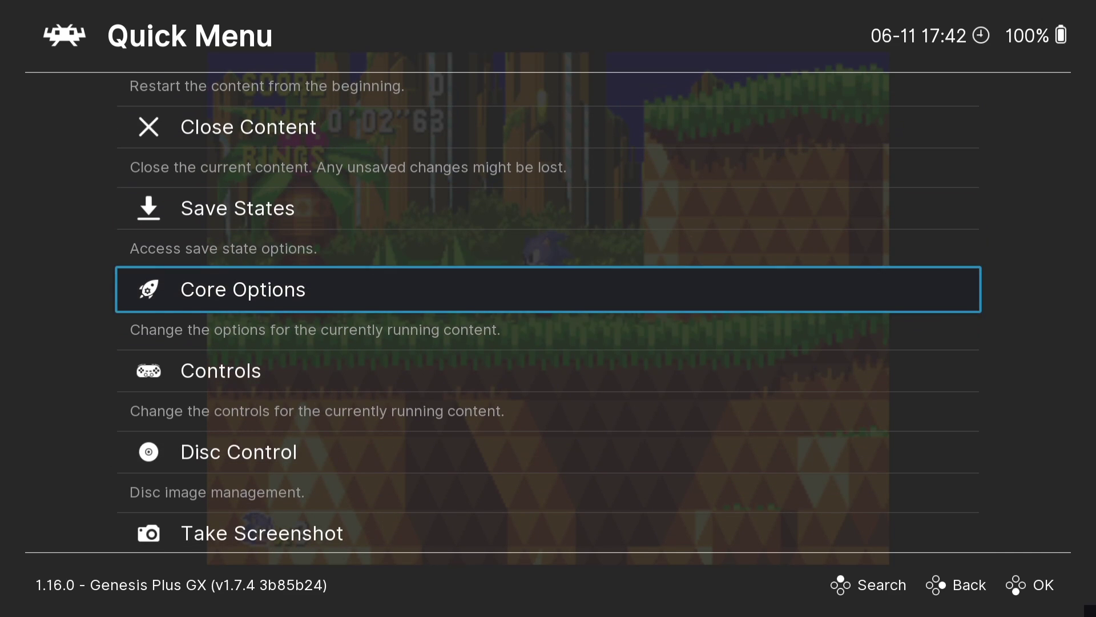
key("Up")
key("Up")
key("Up")
key("Down")
key("Down")
key("Down")
key("Down")
key("Down")
key("Down")
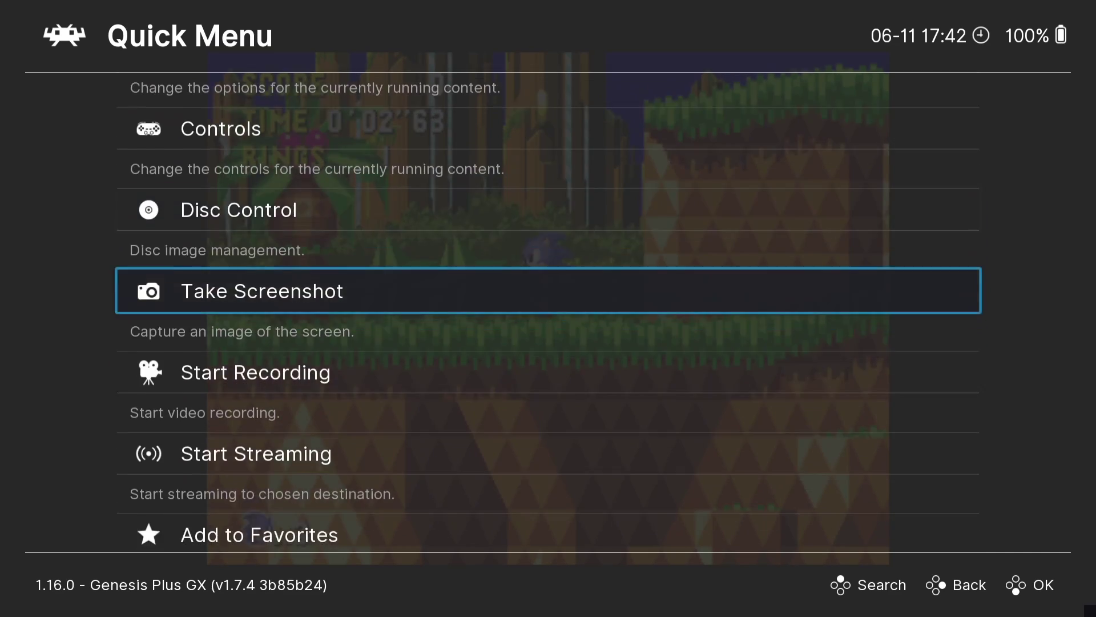
- Open the Scaling options within RetroArch's Video settings
key("BackSpace")
key("Left")
key("Down")
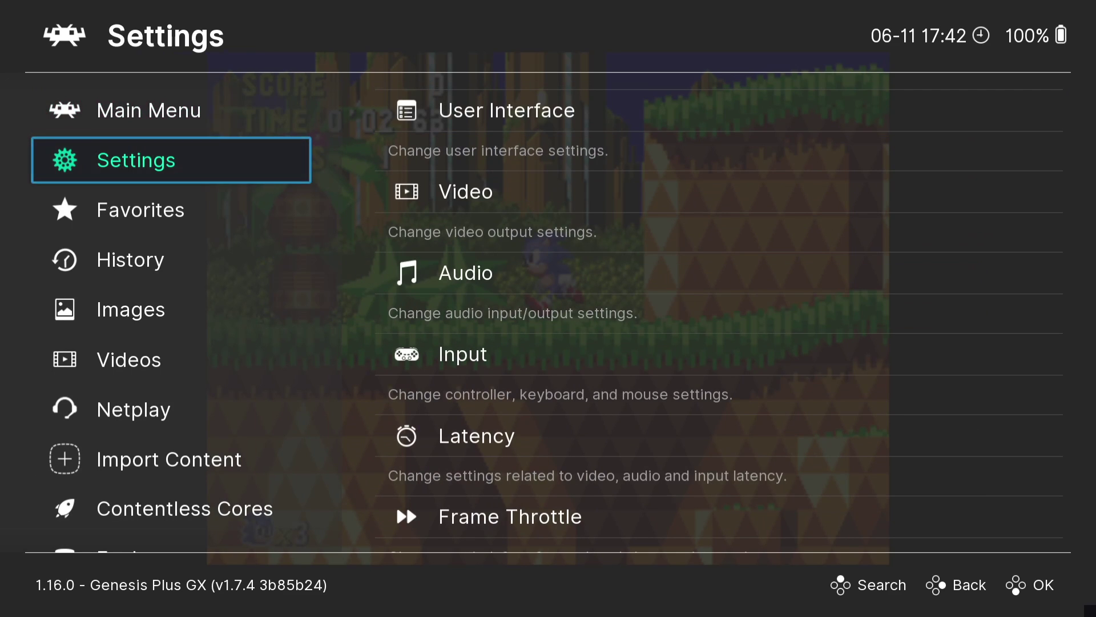
key("Right")
key("Down")
key("Return")
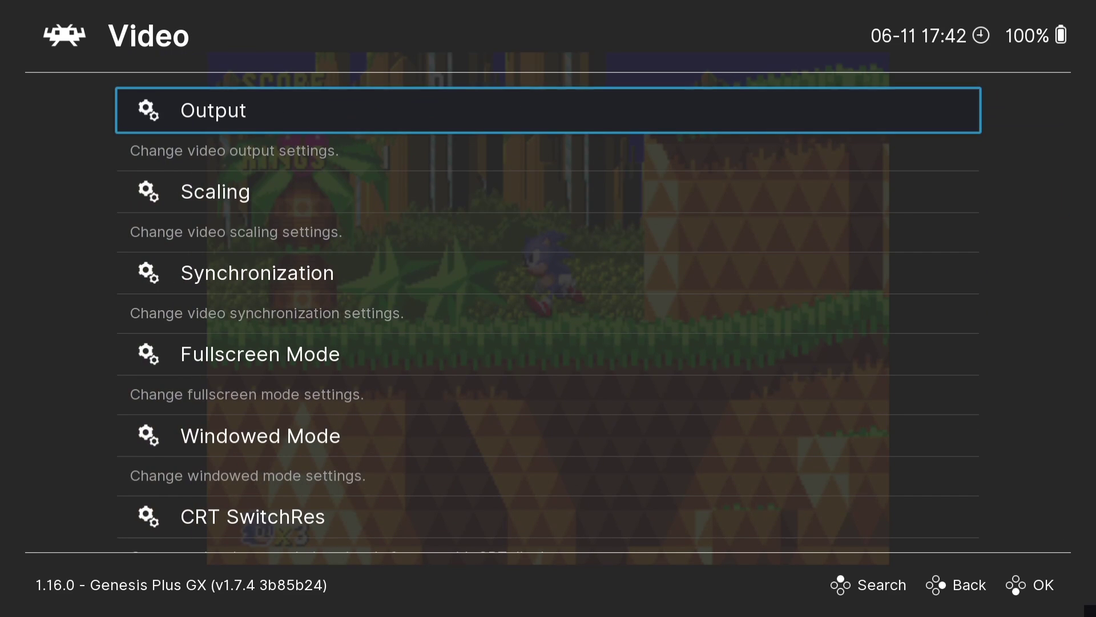
key("Down")
key("Return")
- Set the display aspect ratio to Custom and leave the Scaling settings
key("Down")
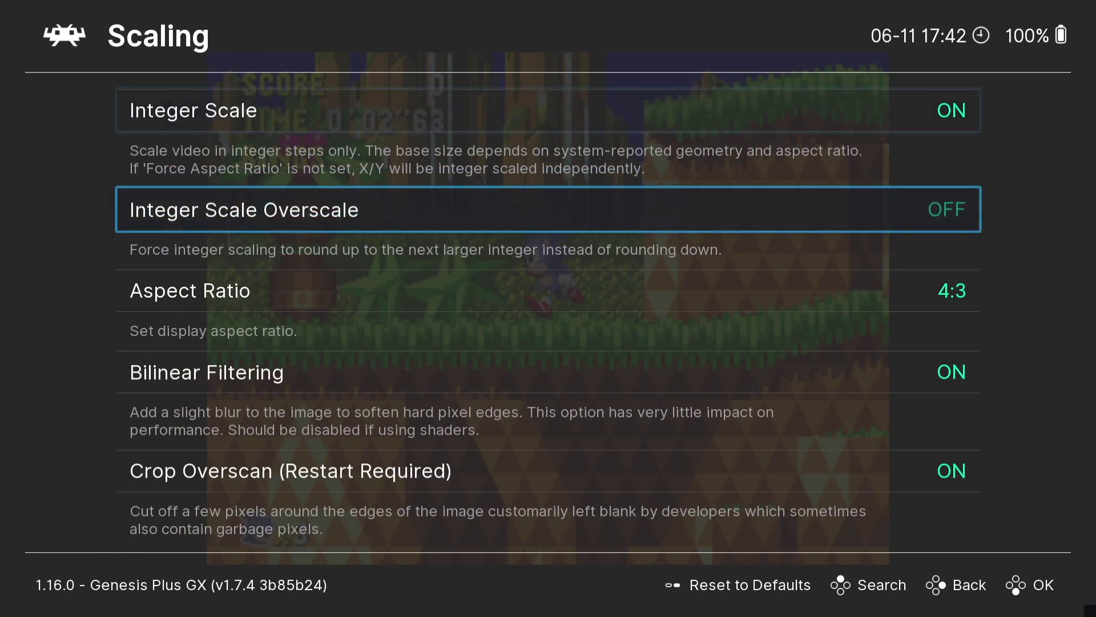
key("Down")
key("Down")
key("Up")
key("Return")
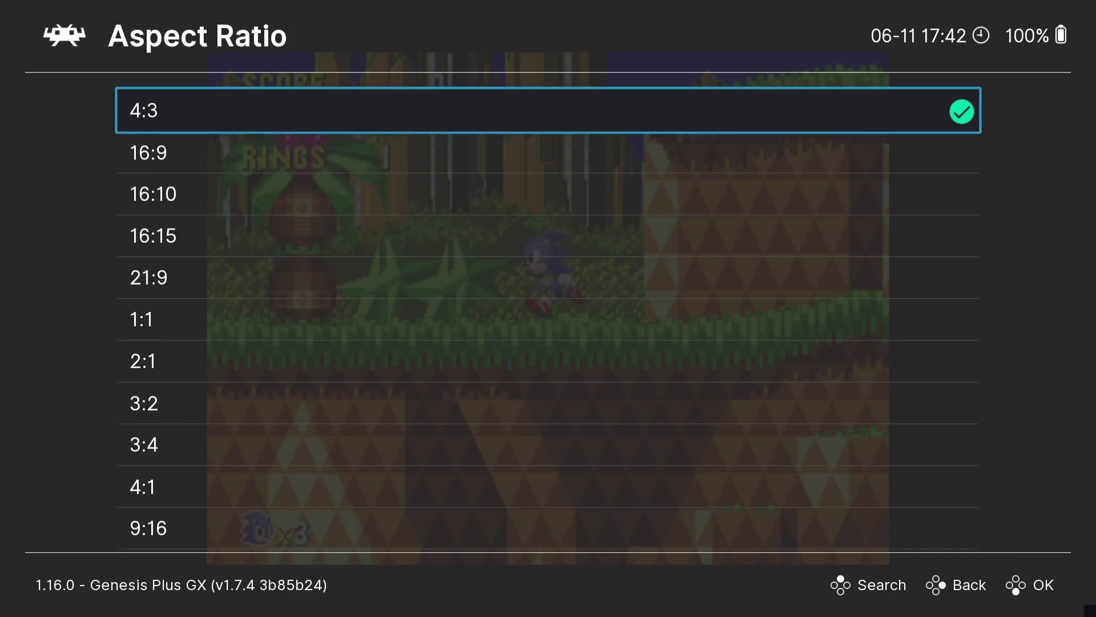
key("Up")
key("Up")
key("Up")
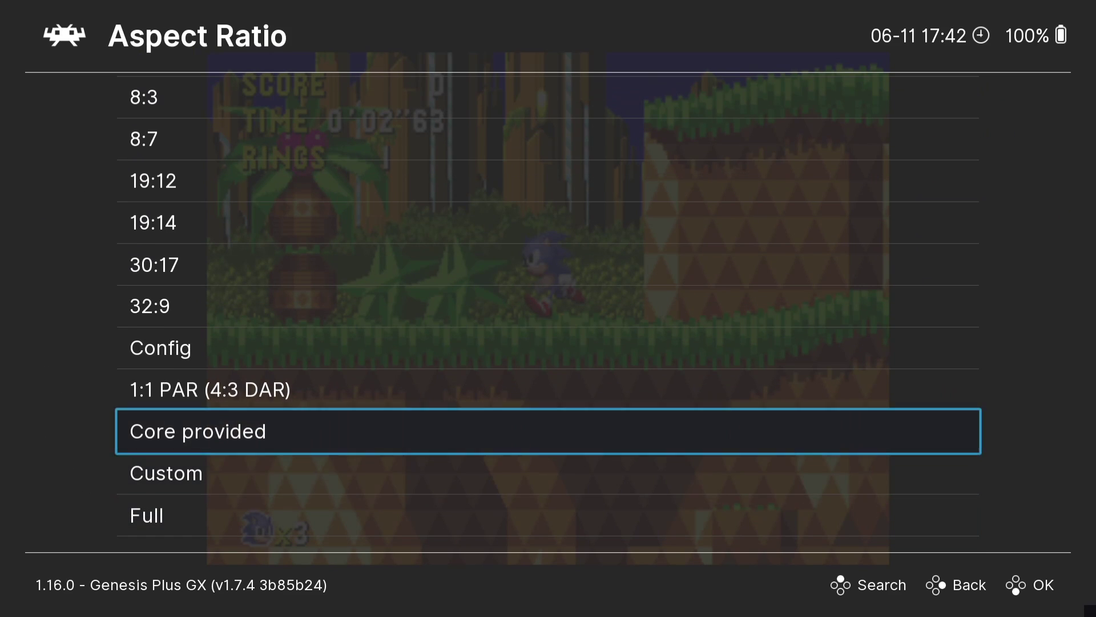
key("Down")
key("Return")
key("BackSpace")
key("BackSpace")
key("BackSpace")
- Resume Sonic CD, run and jump through the level with the new aspect ratio, and reopen the Quick Menu
key("F1")
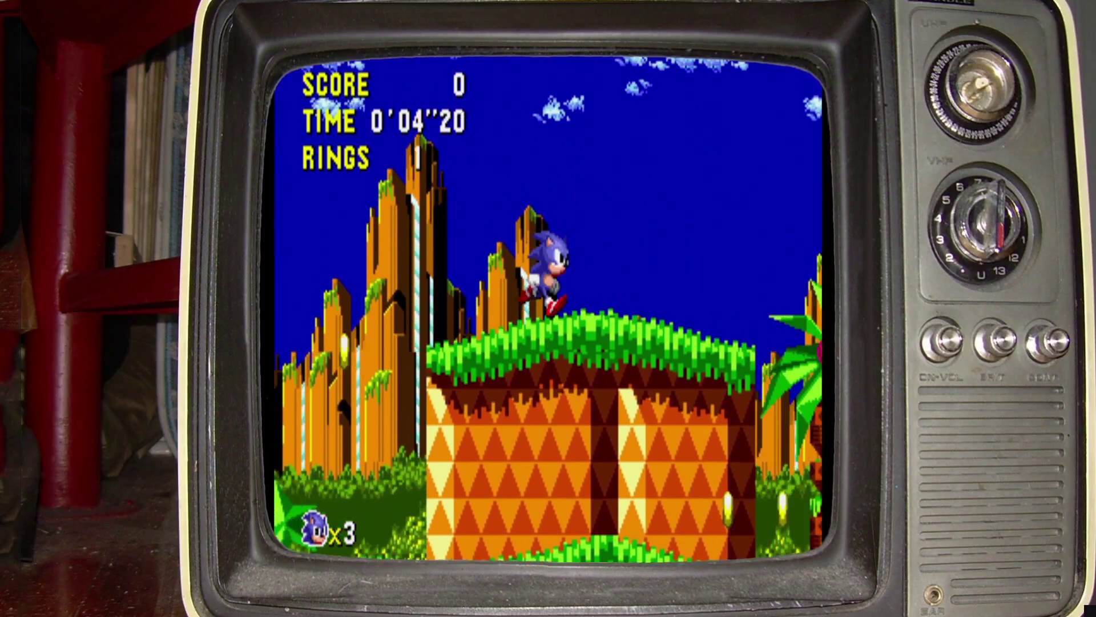
key("Right")
key("z")
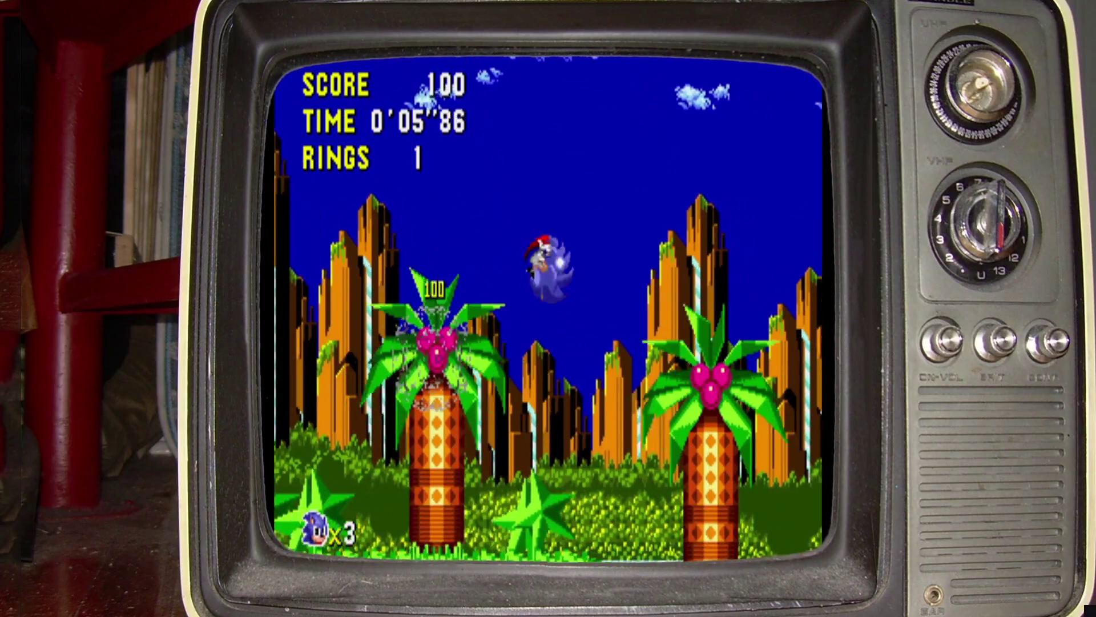
key("Right")
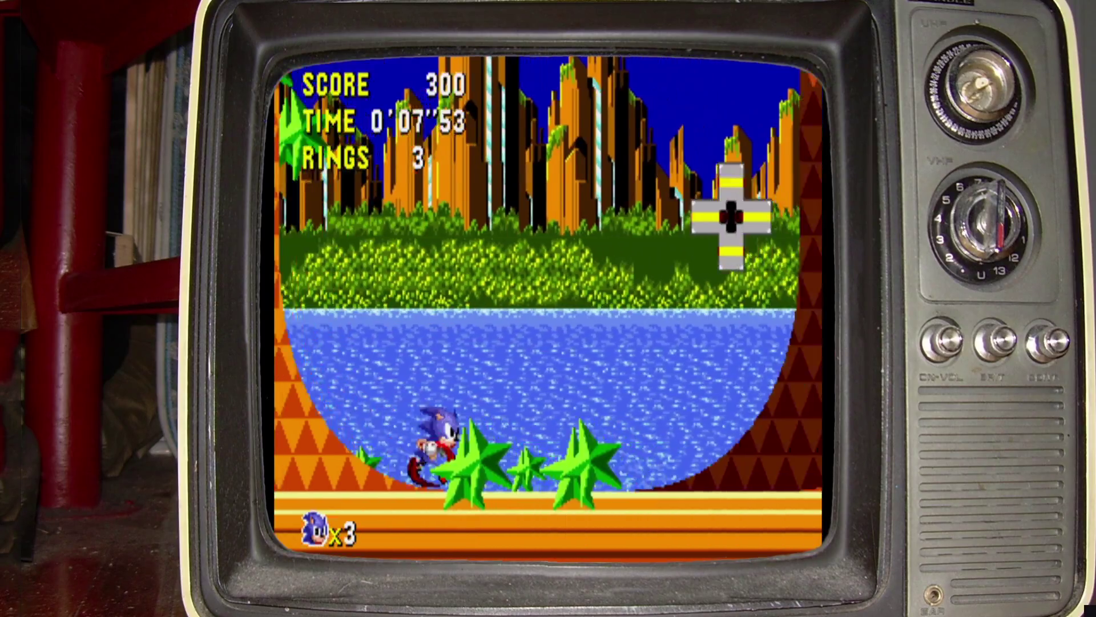
key("Right")
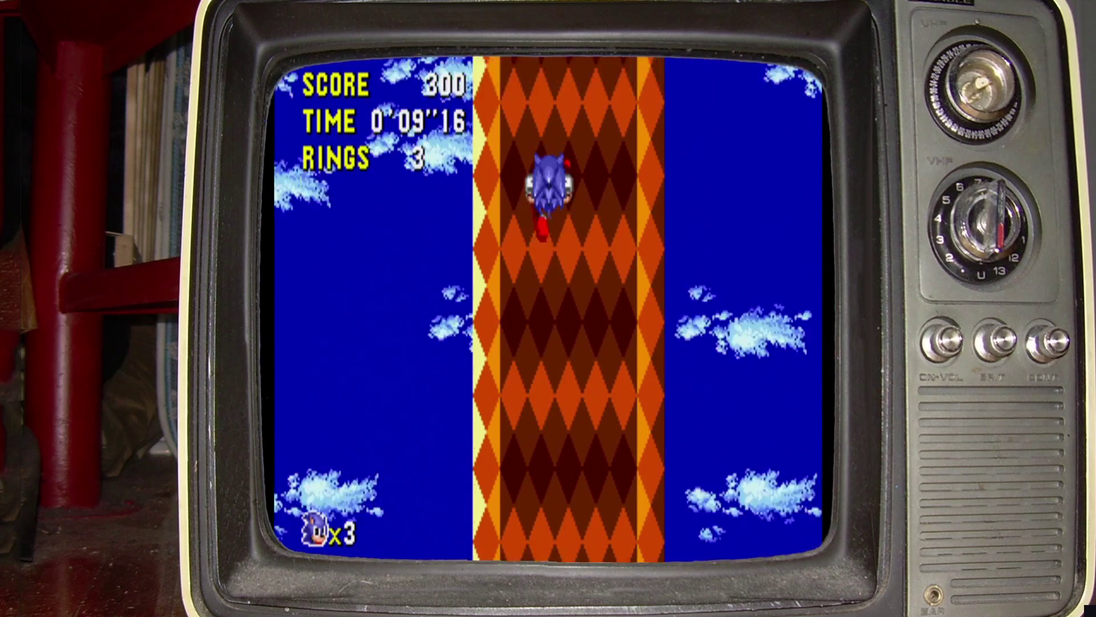
key("Right")
key("F1")
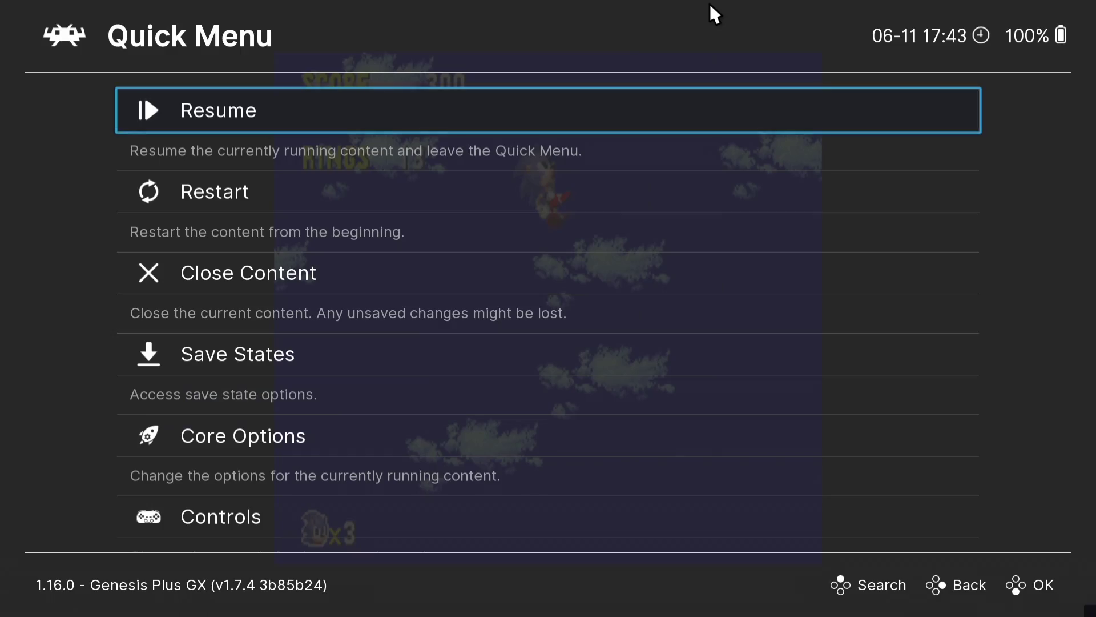